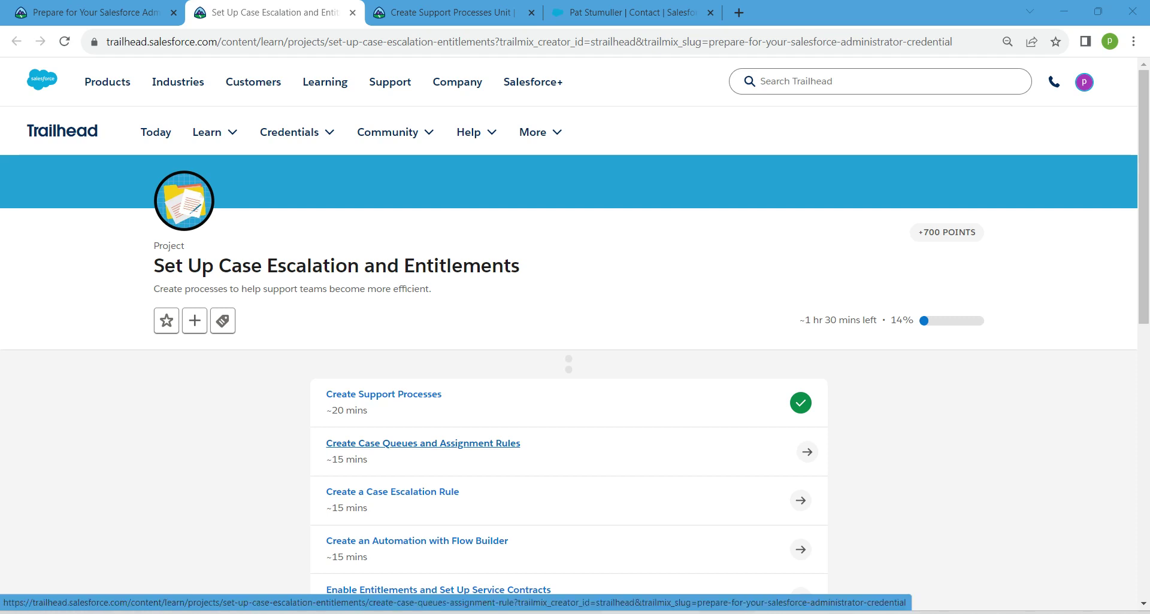
- Open the Create Case Queues and Assignment Rules unit, and open Service Setup in the Salesforce org
click(422, 444)
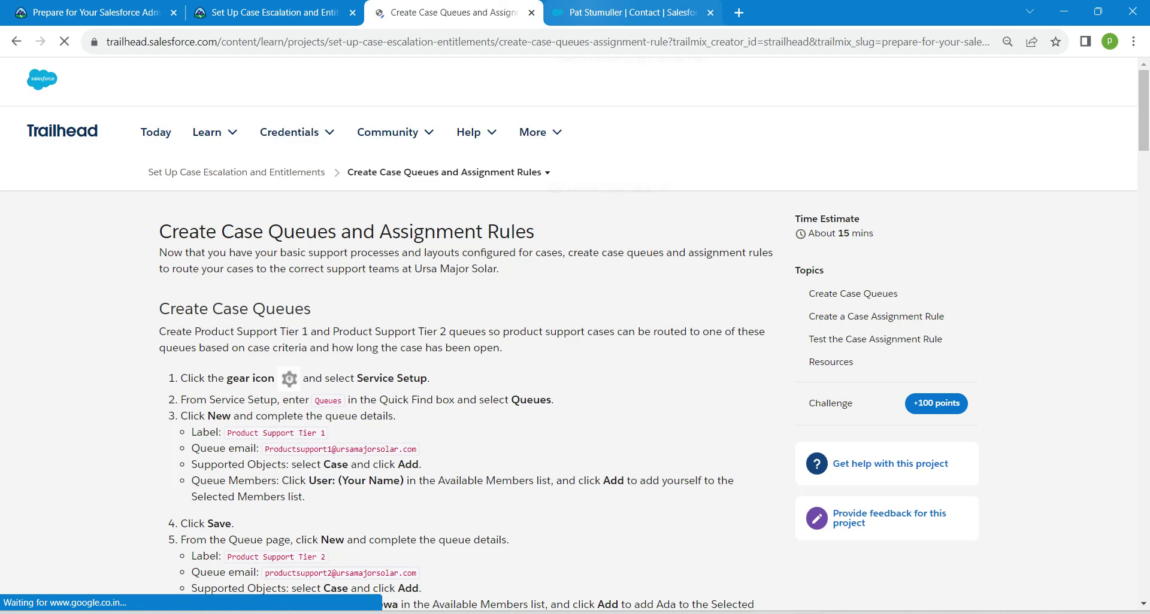
click(624, 12)
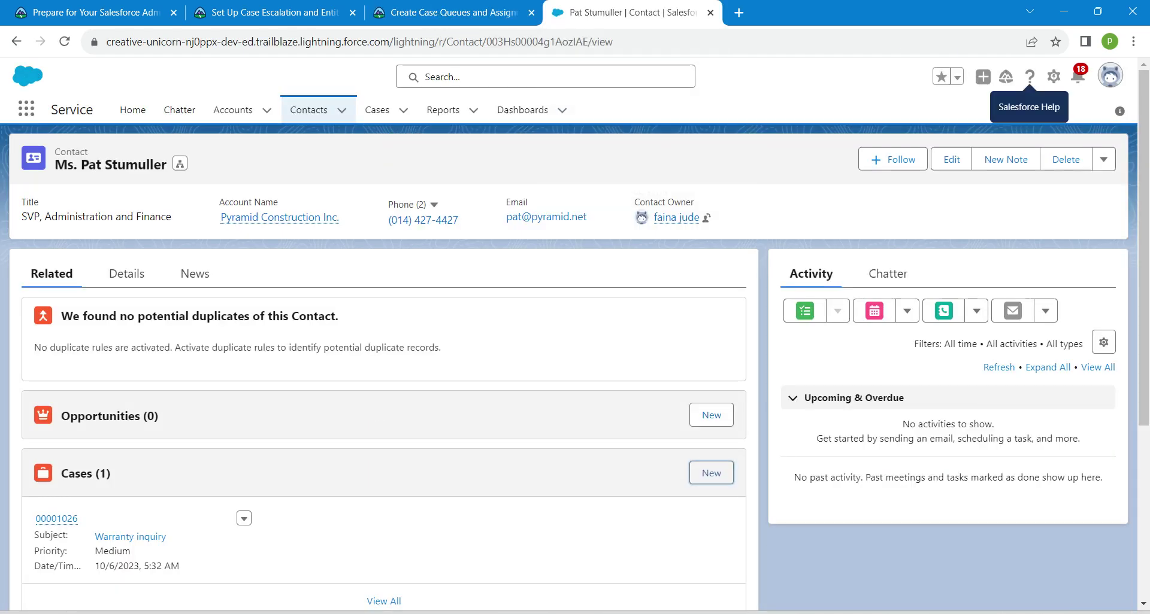
click(1053, 76)
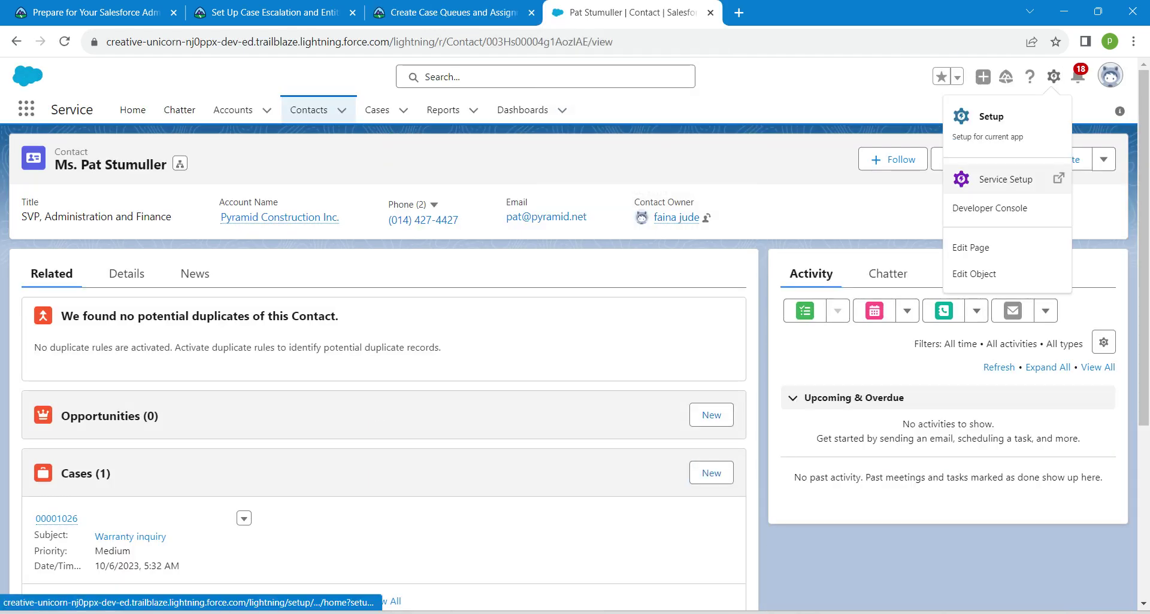
click(988, 119)
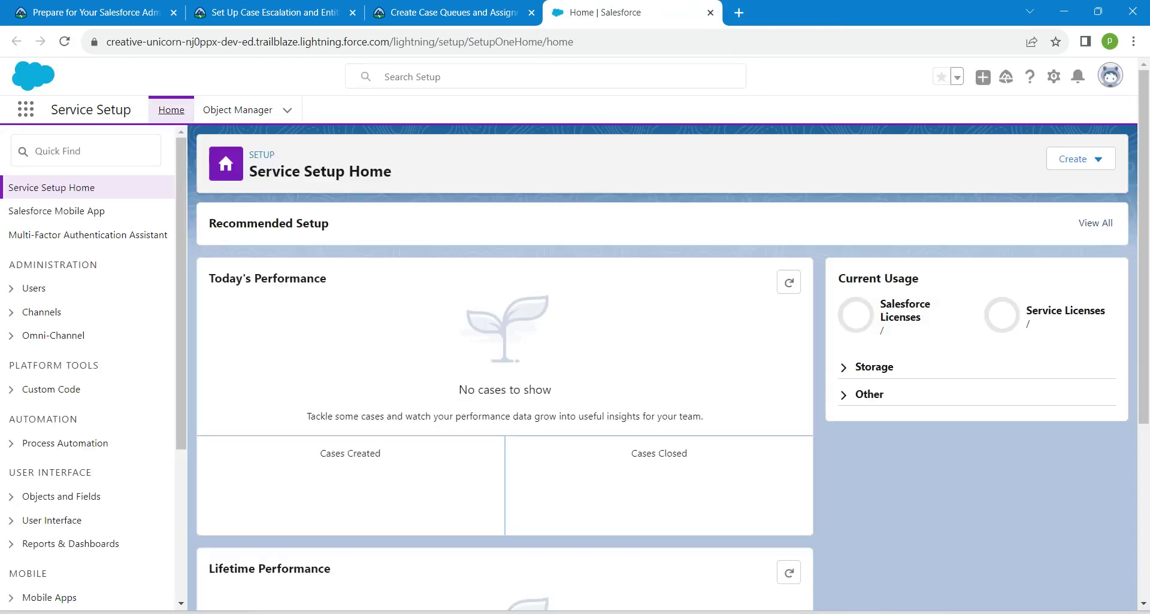
- Search the setup navigation for "queue" and open the Queues page
click(86, 151)
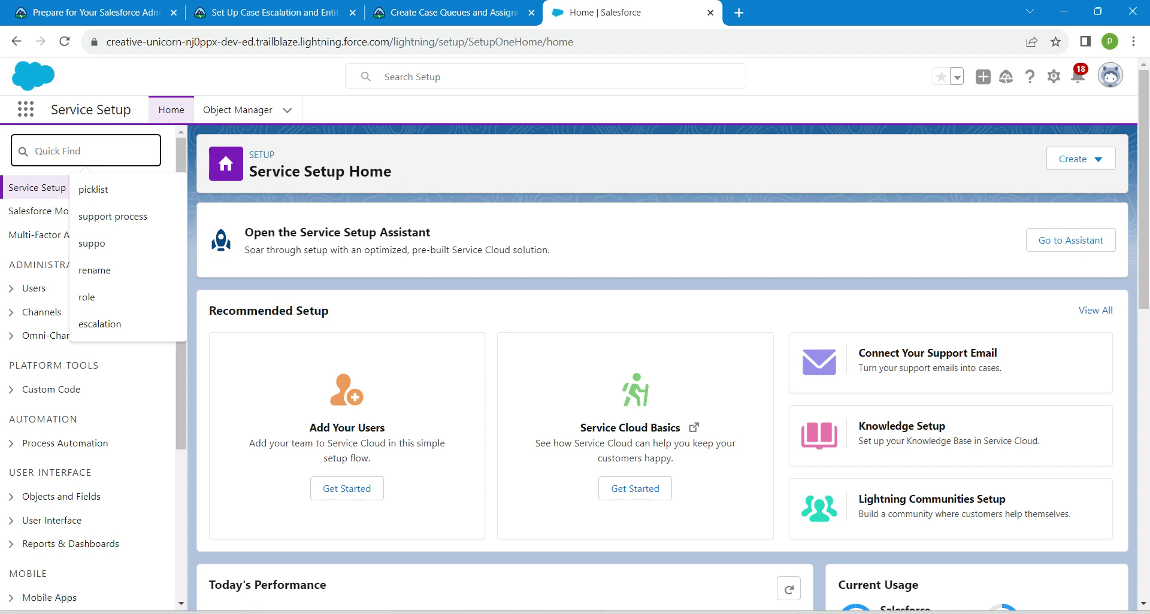
text(queue)
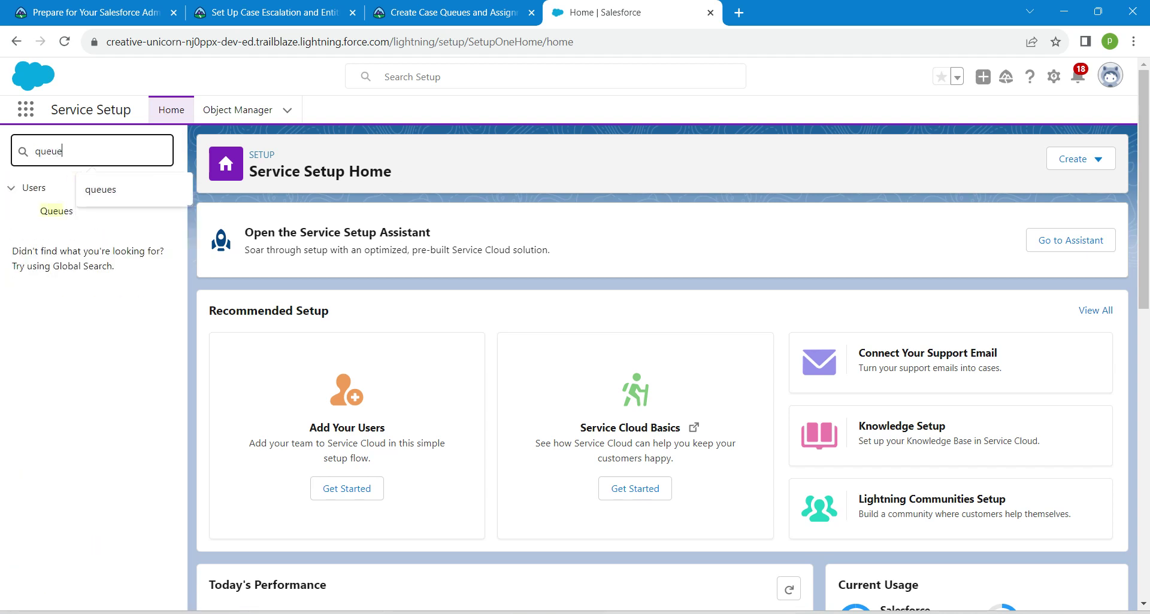
click(56, 211)
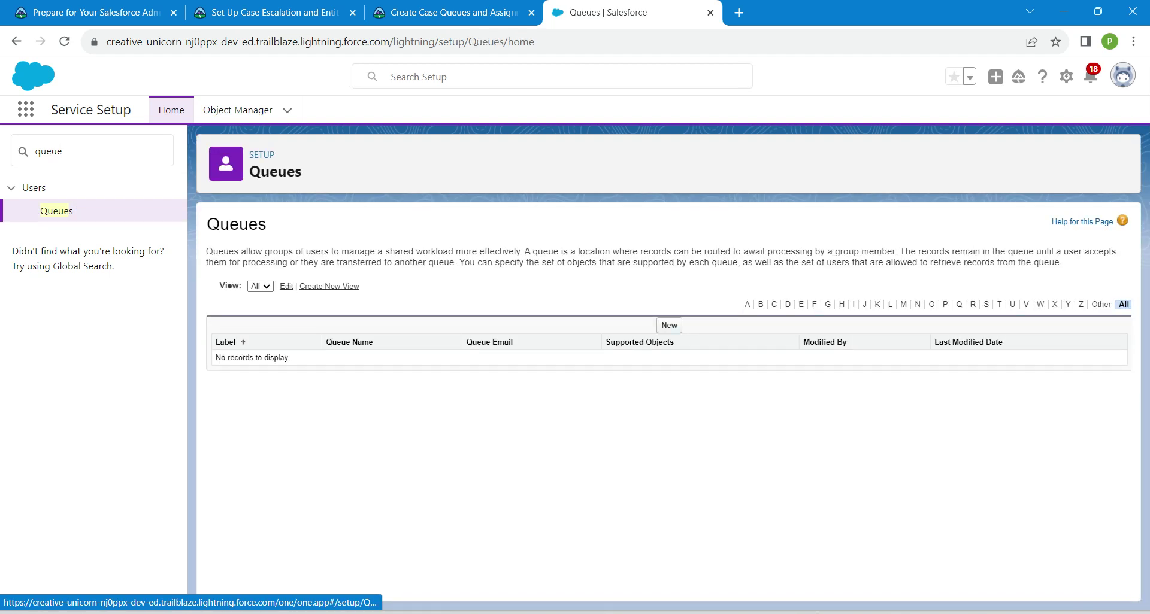
- Start a new queue labelled Product Support Tier 1, copying the label from the Trailhead instructions and letting the queue name fill from it
click(669, 325)
click(446, 12)
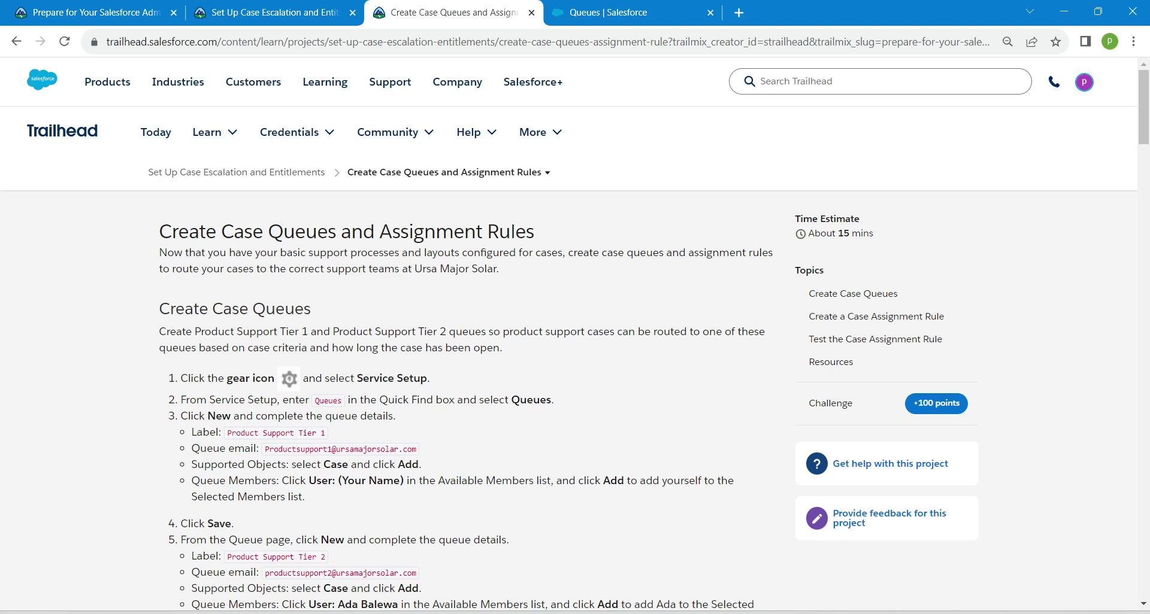
drag(229, 430, 326, 432)
key(ctrl+c)
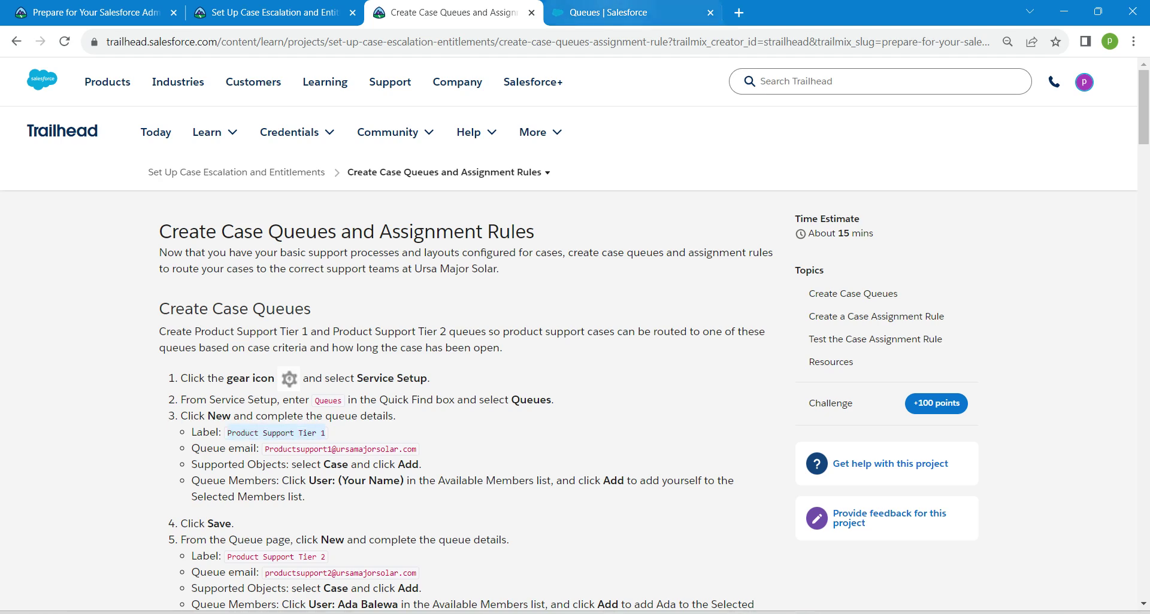
click(607, 12)
key(ctrl+v)
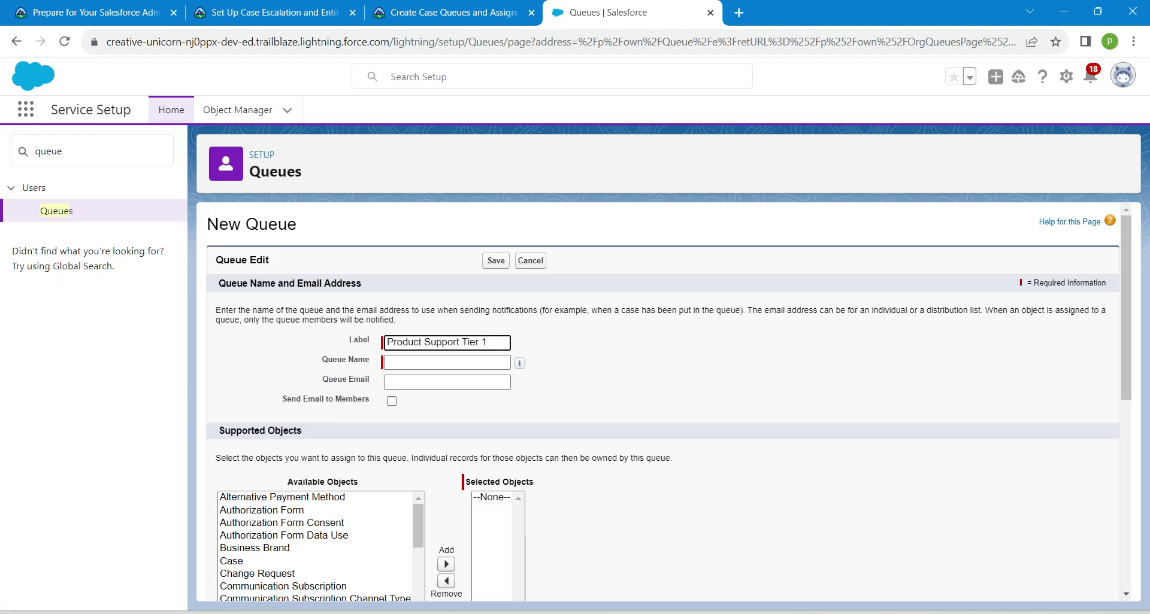
click(413, 361)
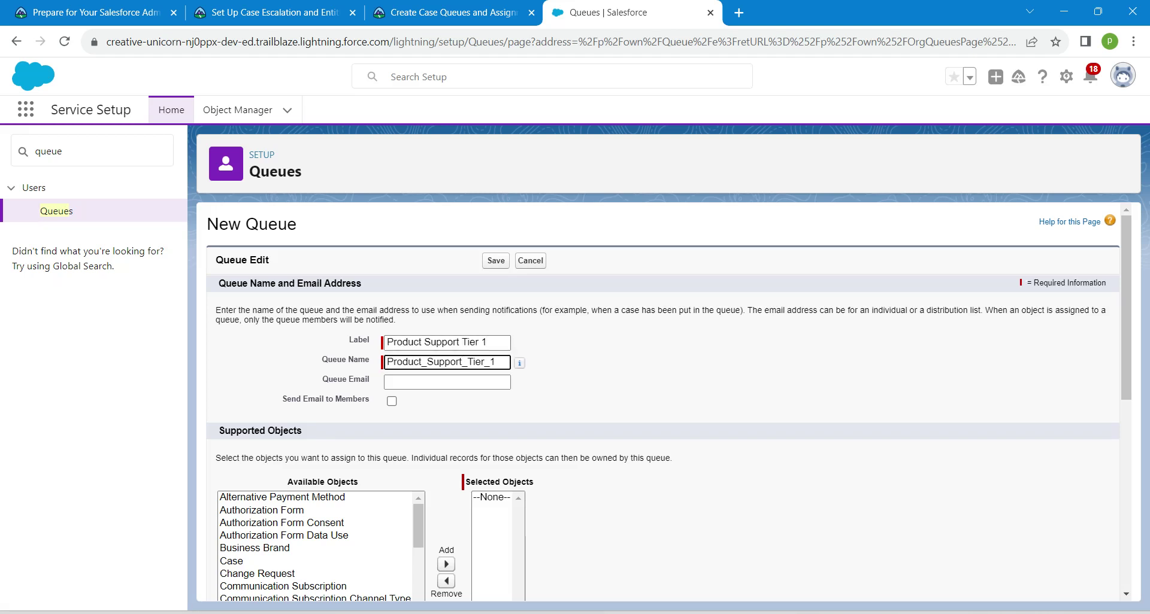
click(622, 383)
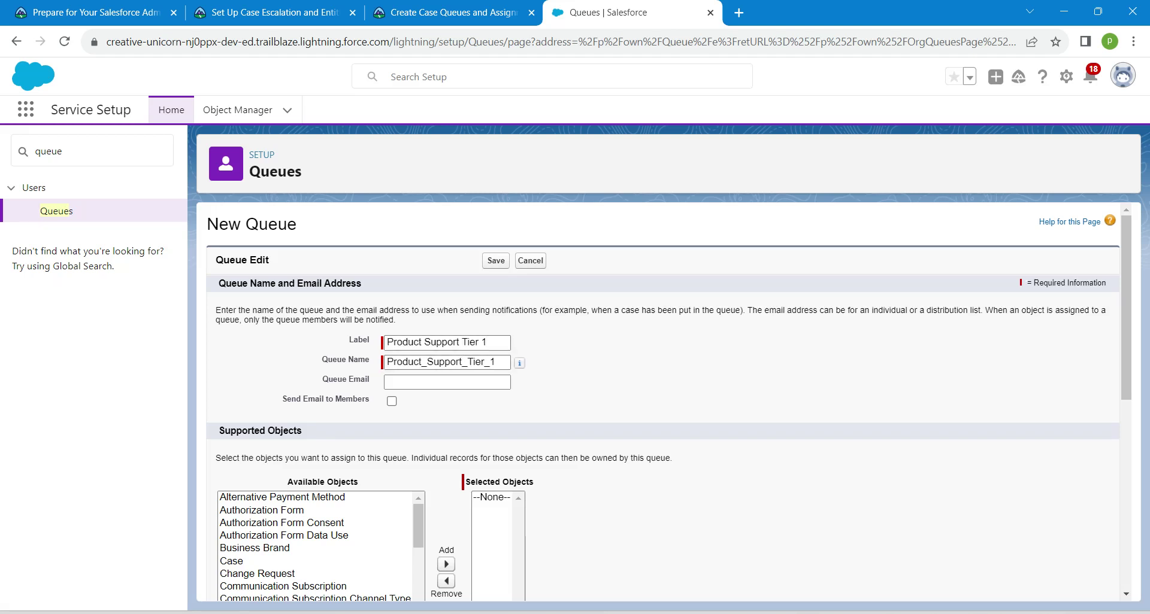
- Copy the Tier 1 queue email address from the Trailhead instructions into the new queue's email field
click(446, 12)
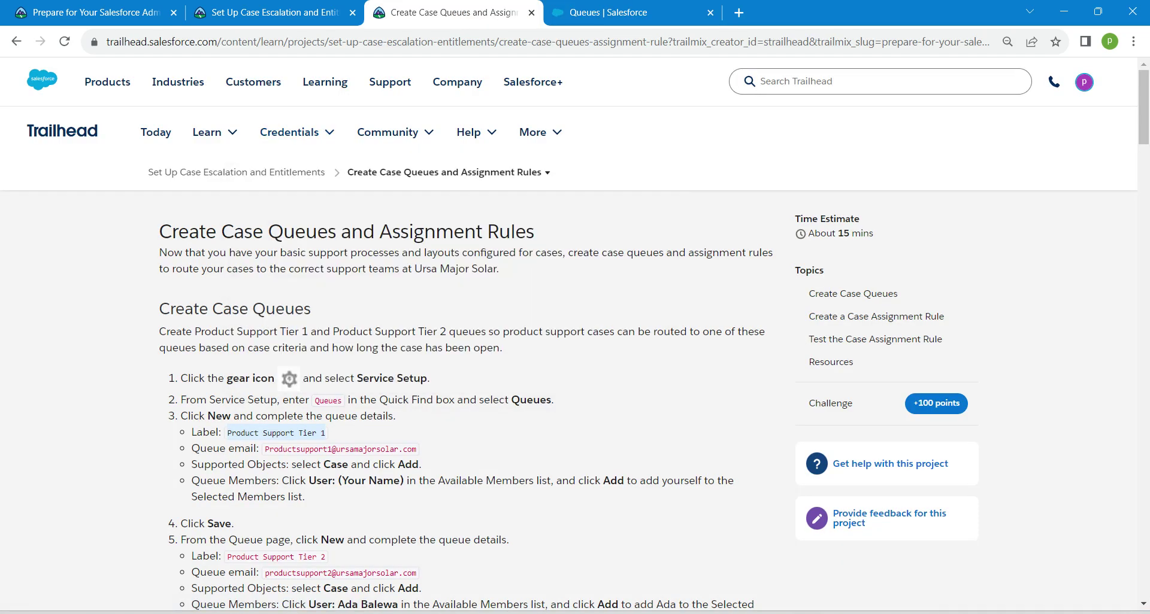
drag(265, 449, 417, 449)
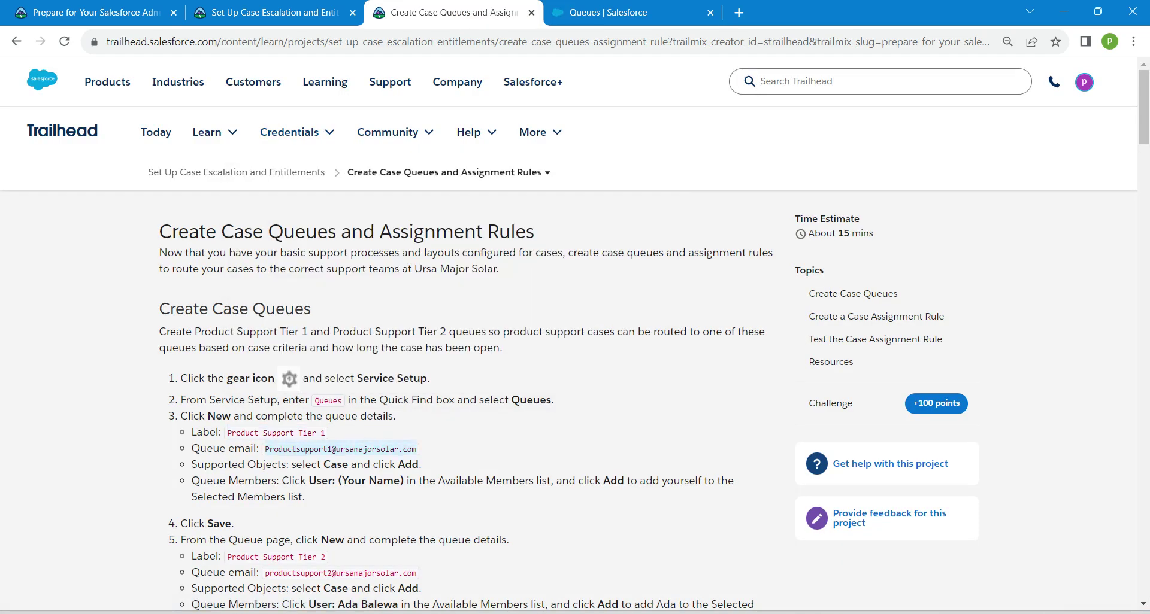
click(608, 12)
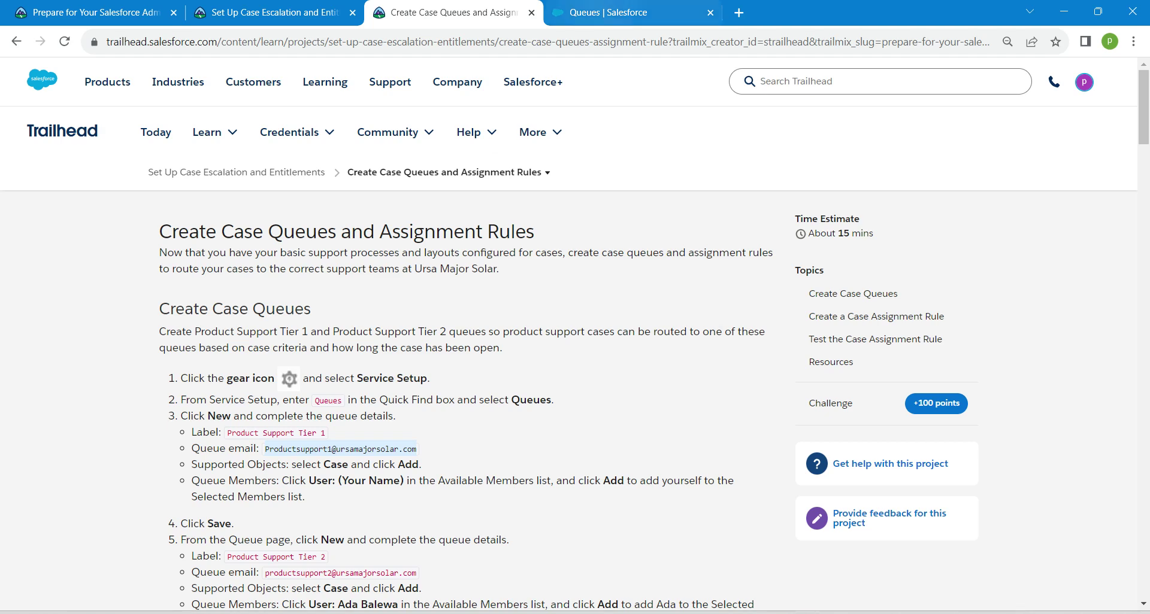
click(447, 382)
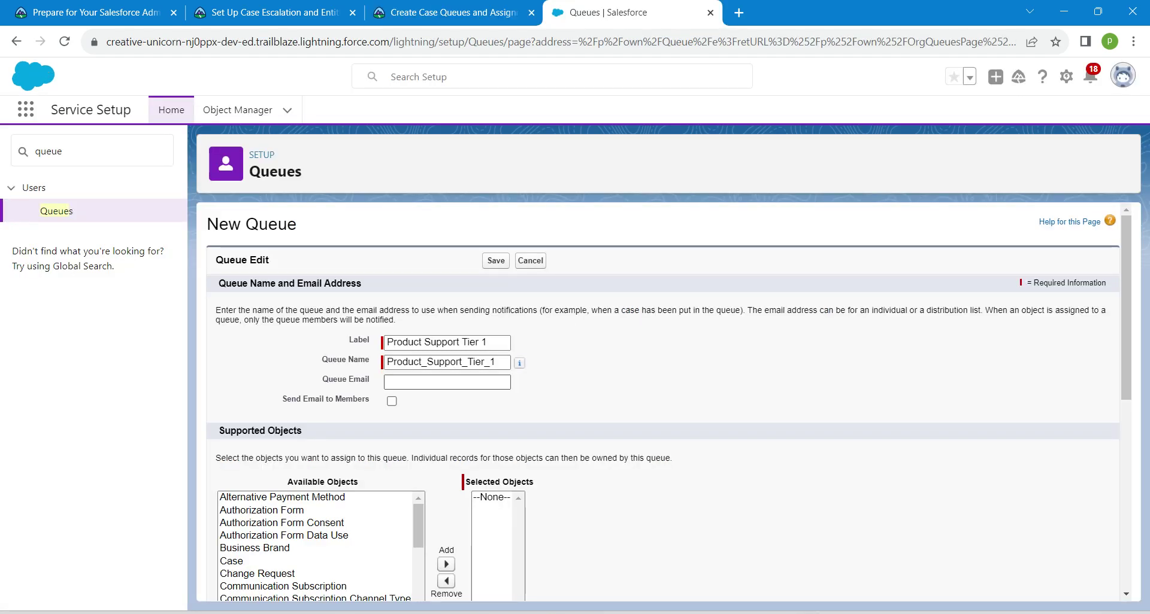
key(ctrl+v)
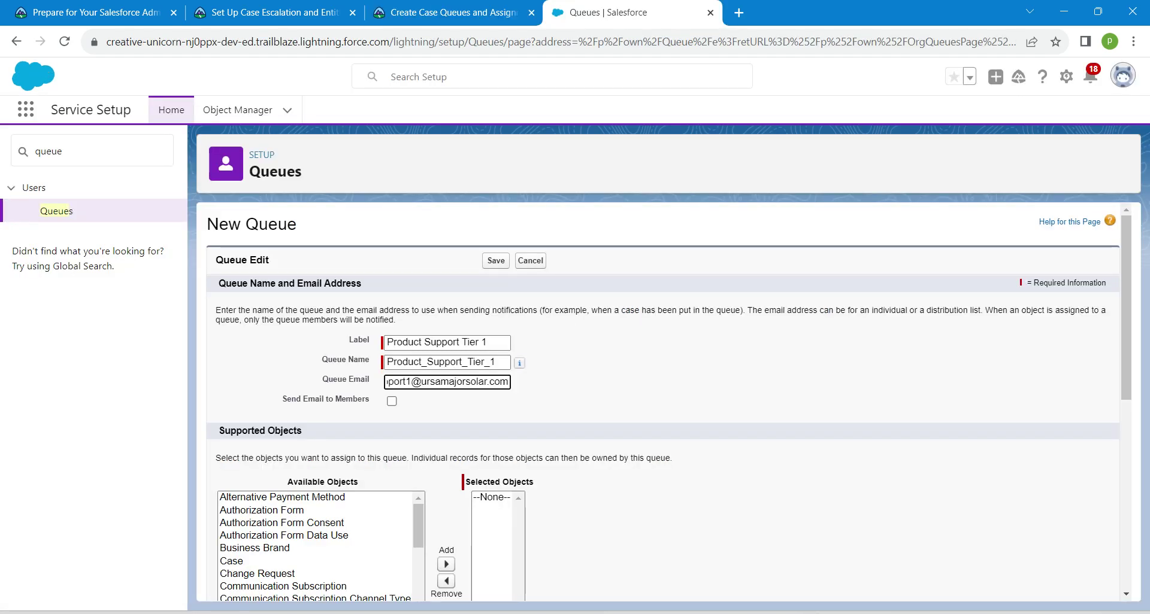
click(622, 383)
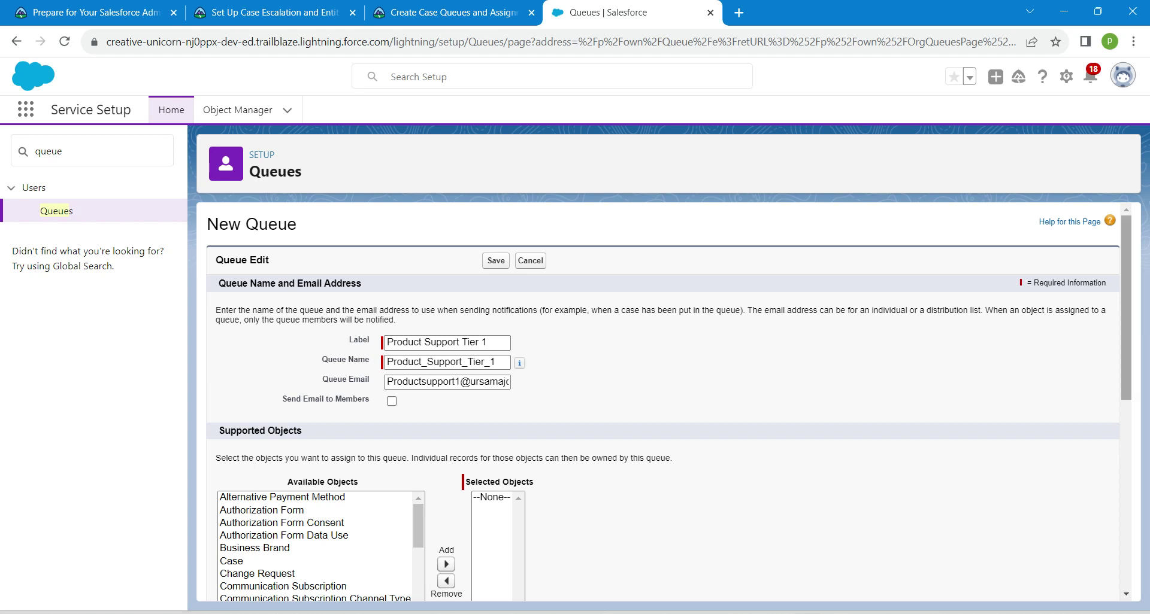
- Add Case to the new queue's supported objects
scroll(668, 403, down, 3)
scroll(669, 403, down, 5)
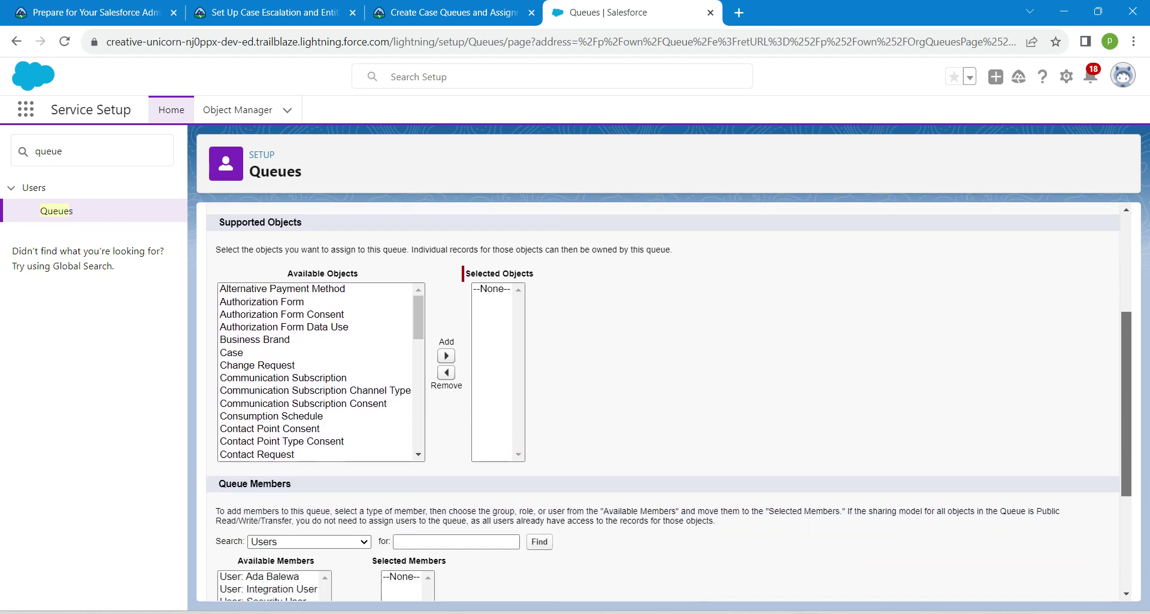
scroll(669, 403, up, 5)
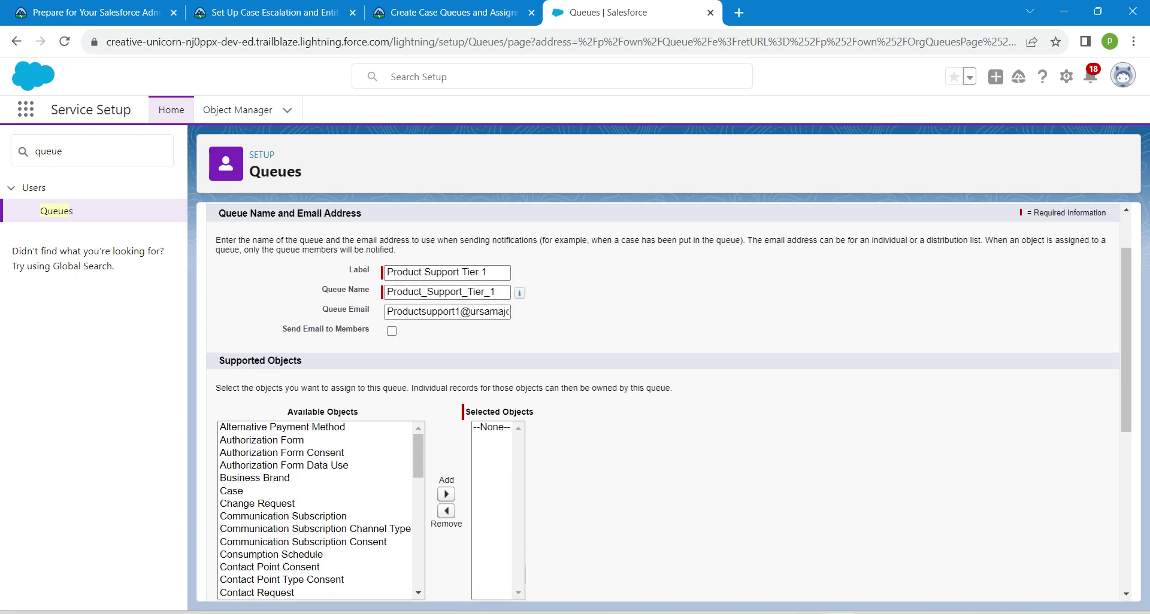
click(231, 491)
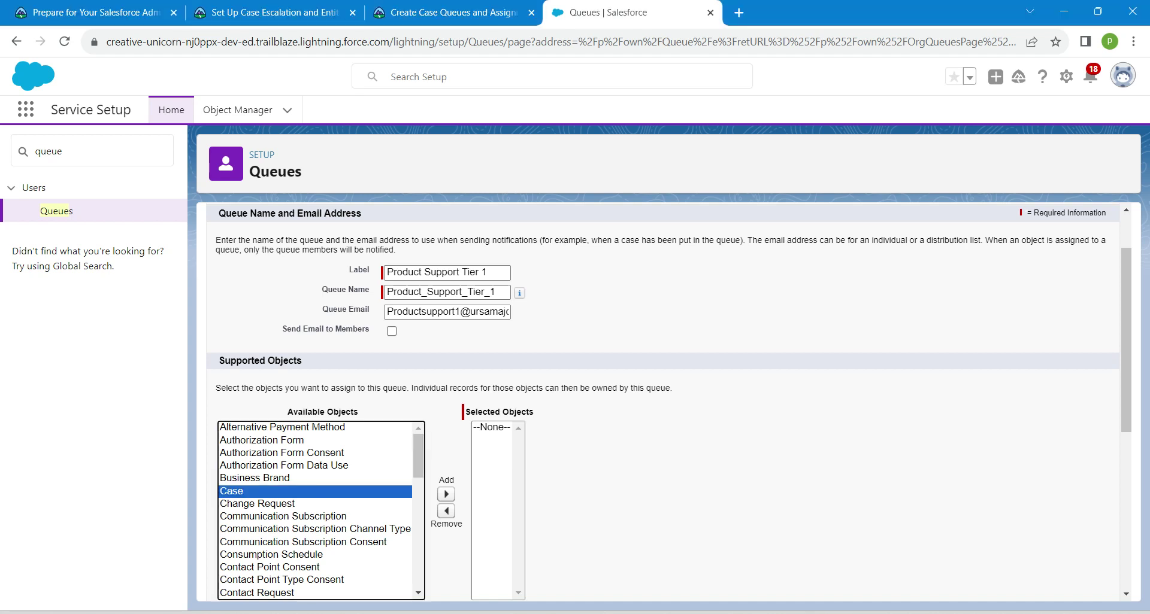
click(446, 495)
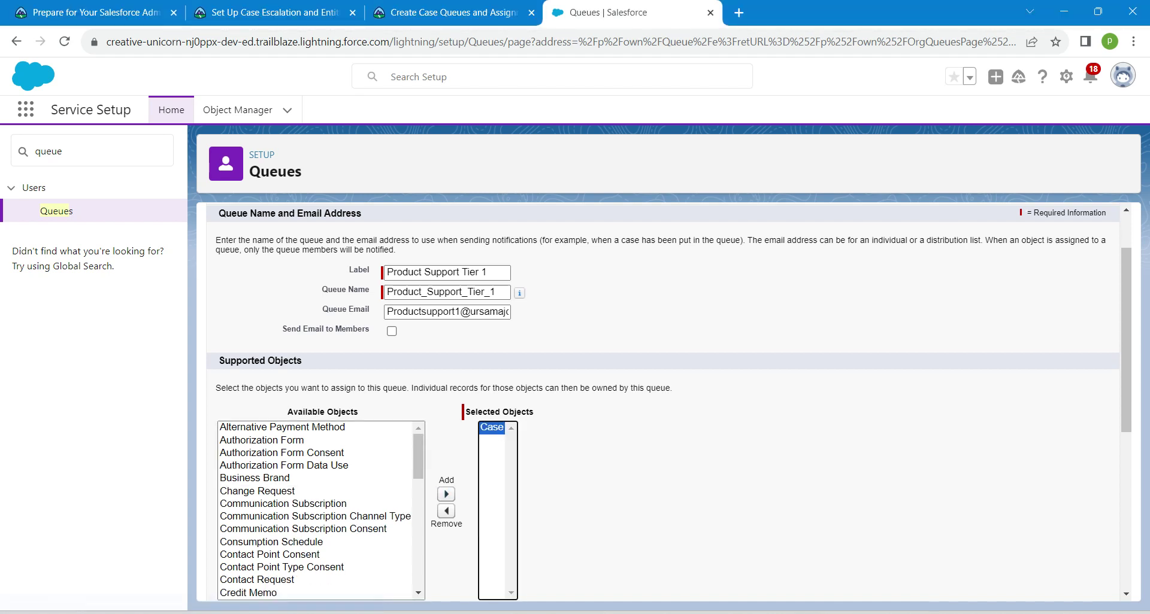
- Add the first user in the available list as a member of the Product Support Tier 1 queue and save the queue
scroll(669, 402, down, 4)
scroll(668, 402, down, 1)
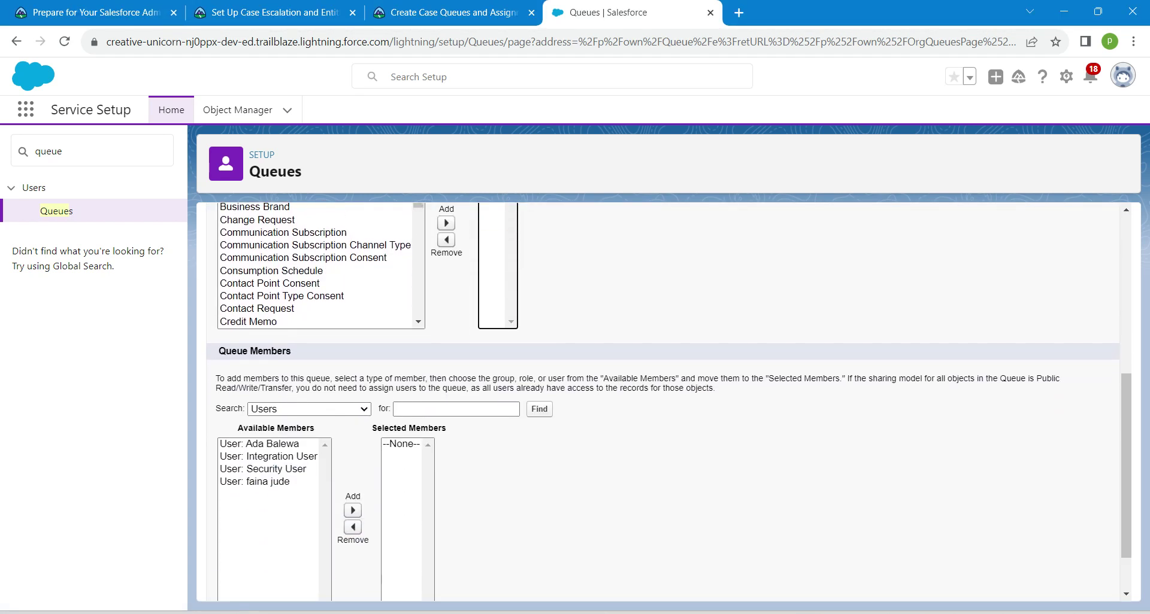
click(839, 613)
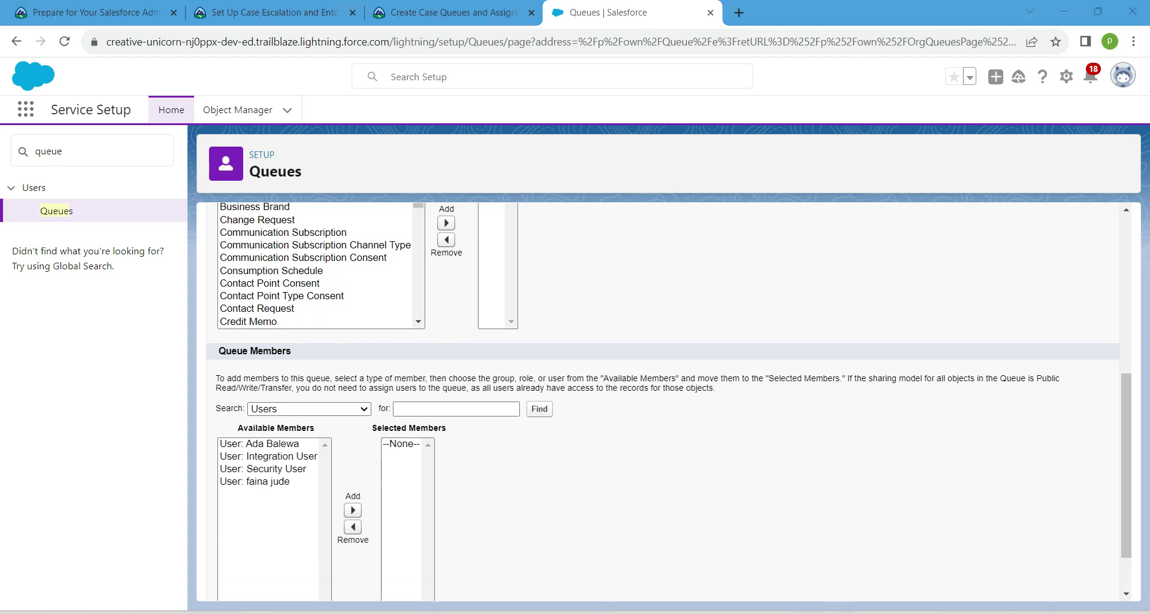
click(259, 444)
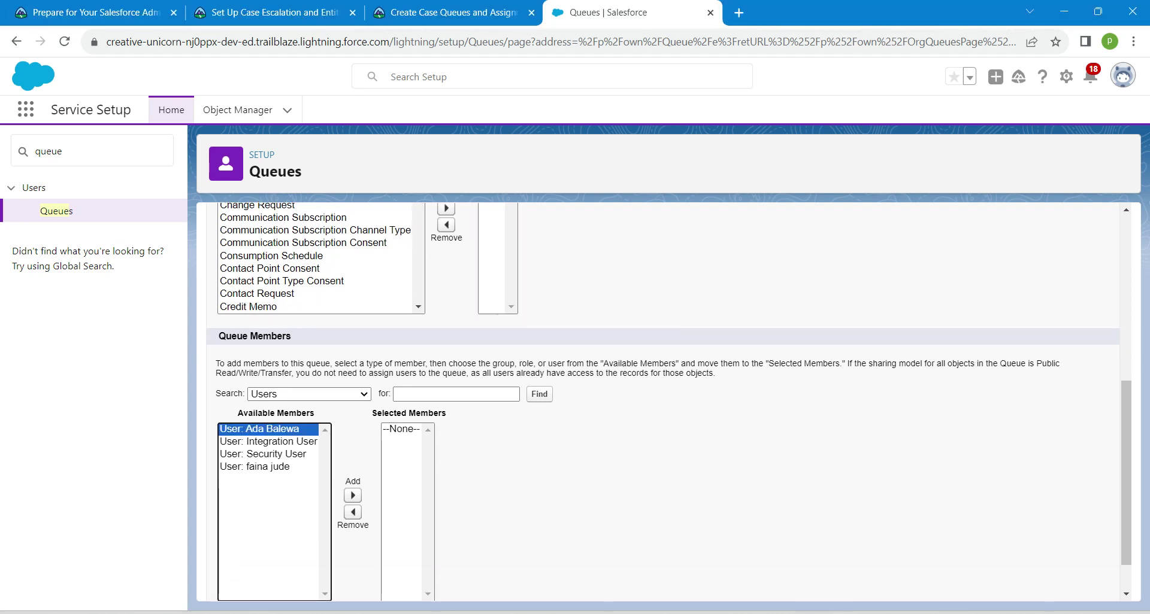
click(353, 495)
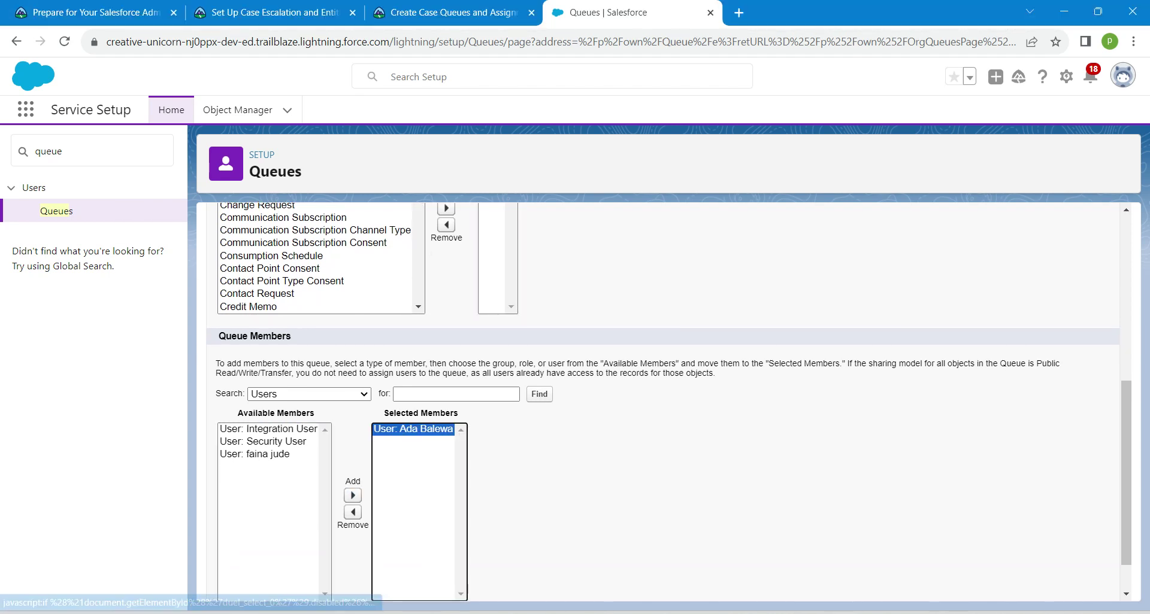
click(589, 498)
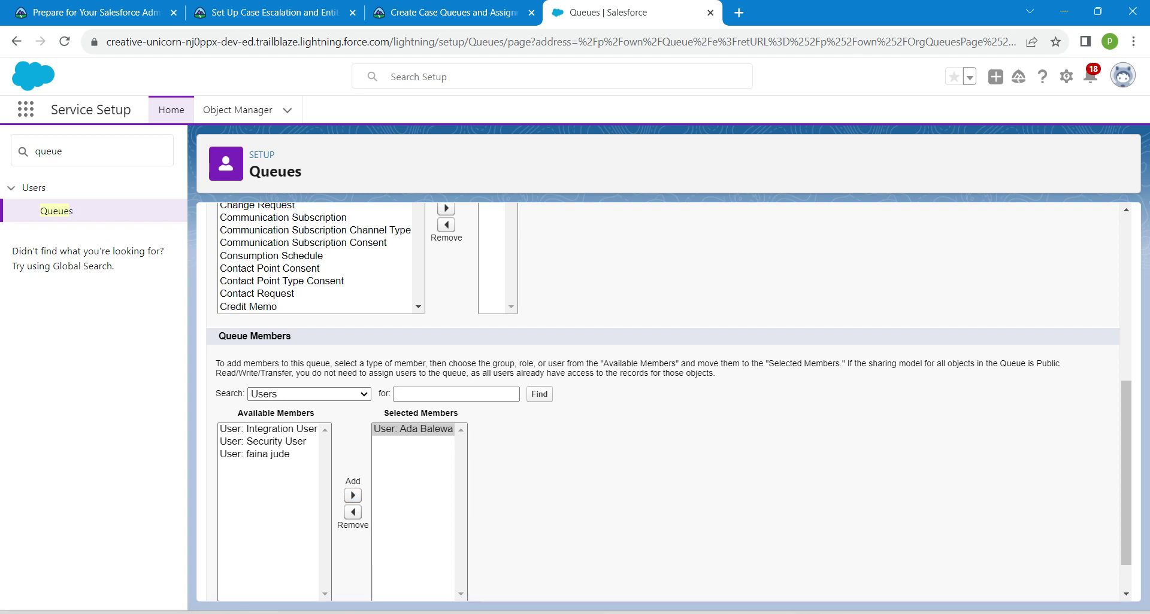
scroll(659, 402, down, 1)
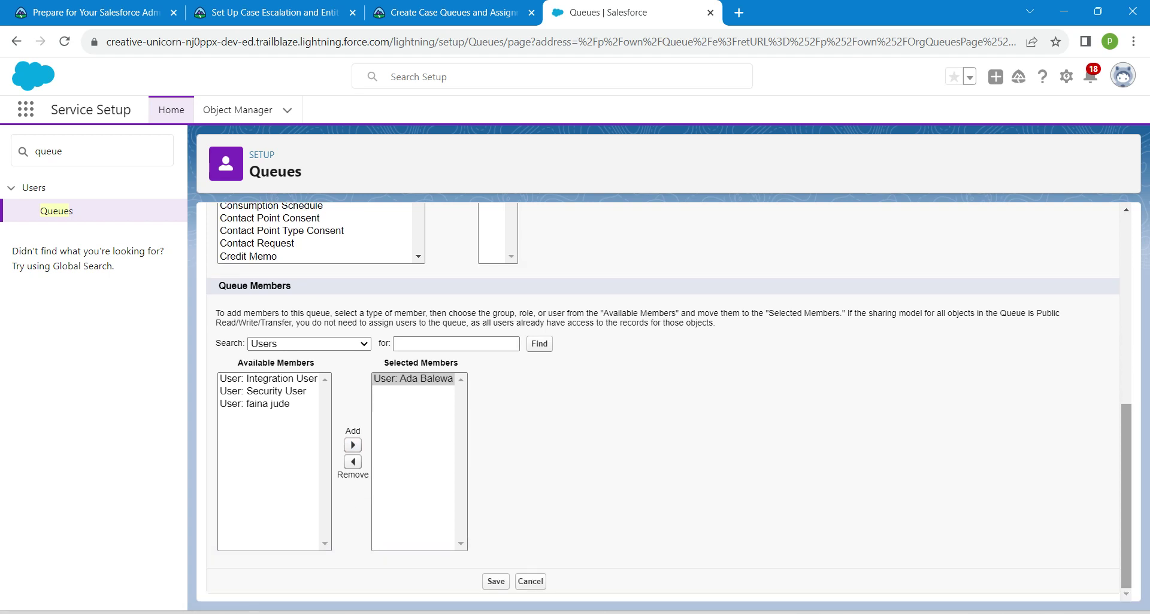
click(496, 581)
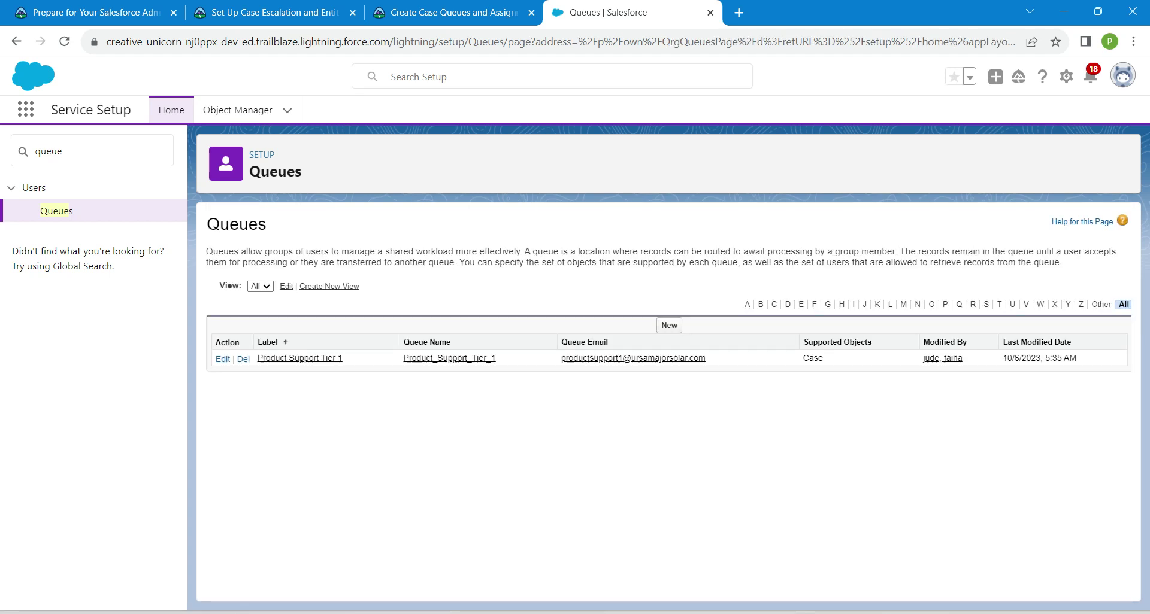
- Start another queue labelled Product Support Tier 2, taking the label from the Trailhead instructions and letting the queue name fill from it
click(668, 326)
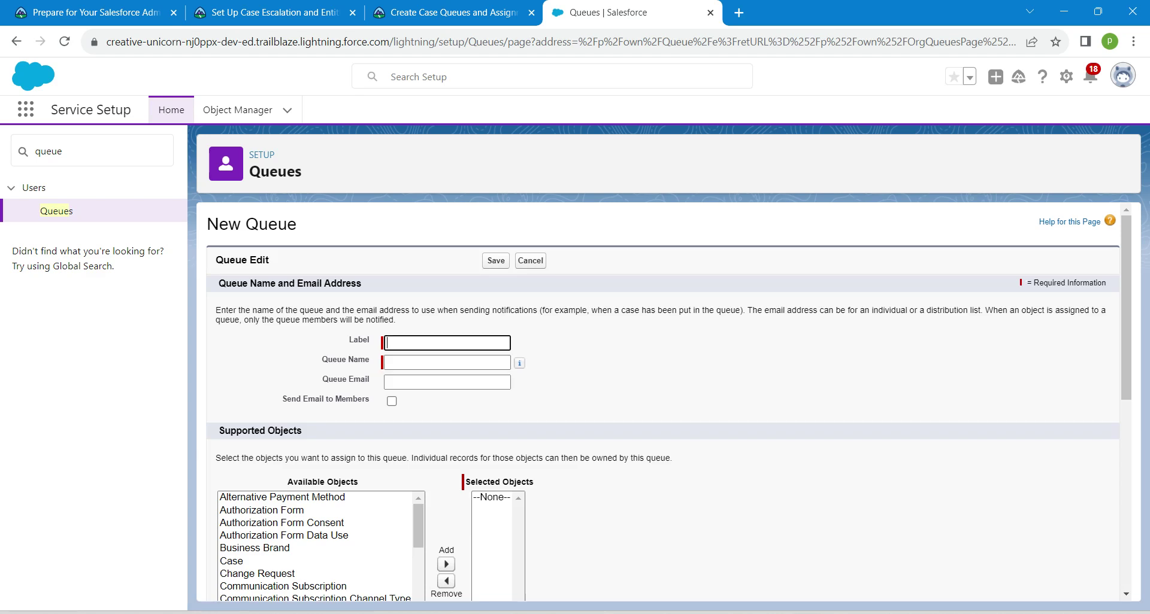
click(455, 12)
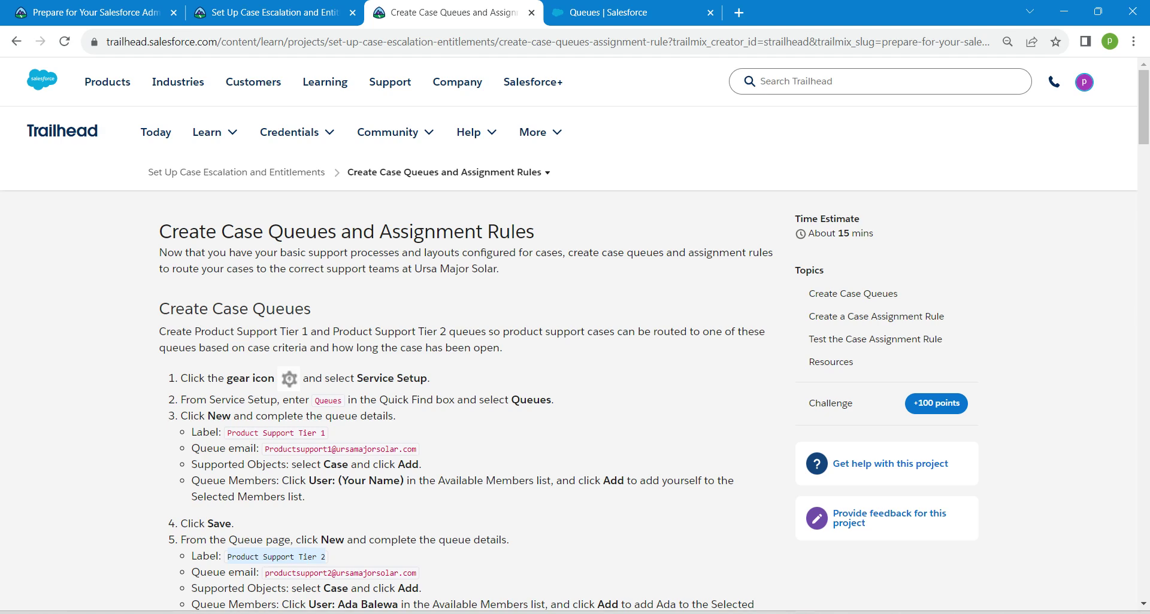
click(598, 11)
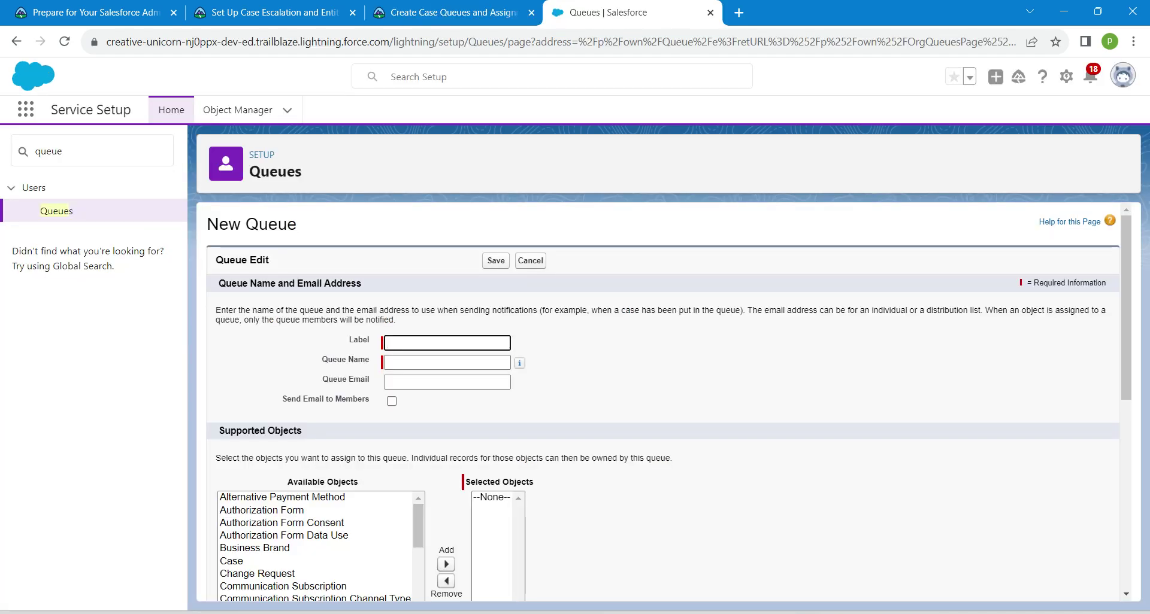
text(Product Support Tier 2)
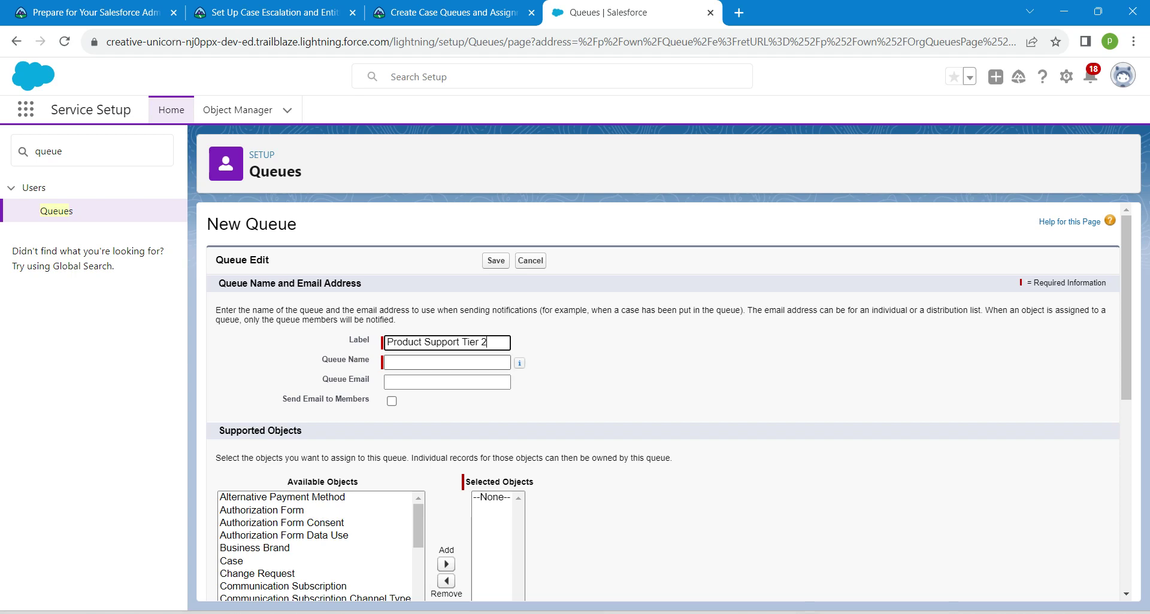
click(414, 362)
- Copy the Tier 2 queue email address from the Trailhead instructions into the Product Support Tier 2 queue's email field
click(452, 12)
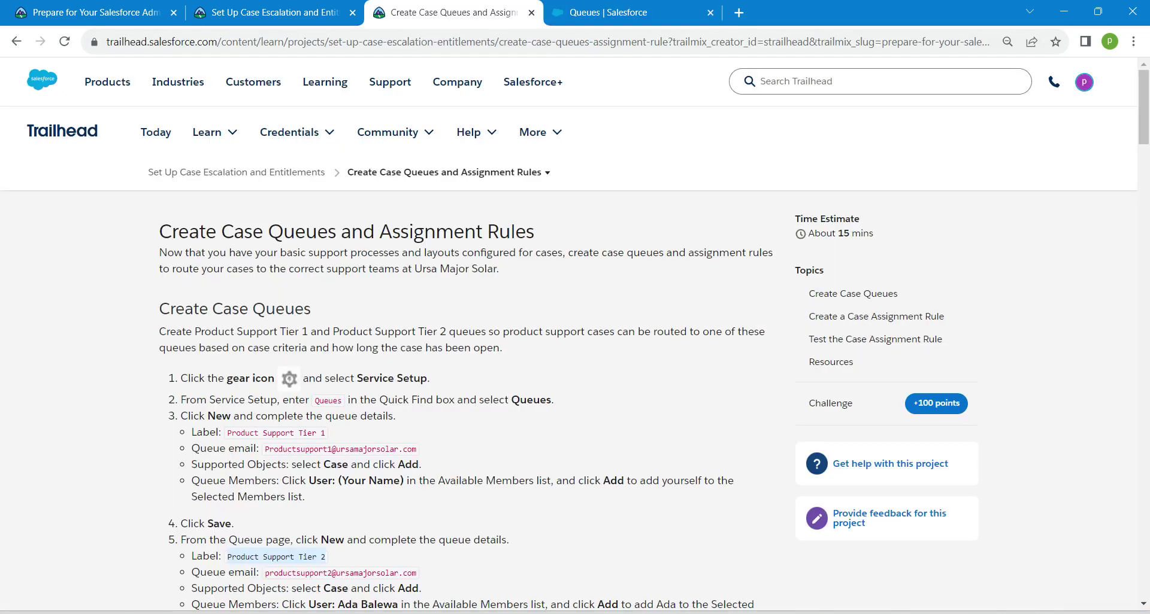
drag(265, 573, 418, 574)
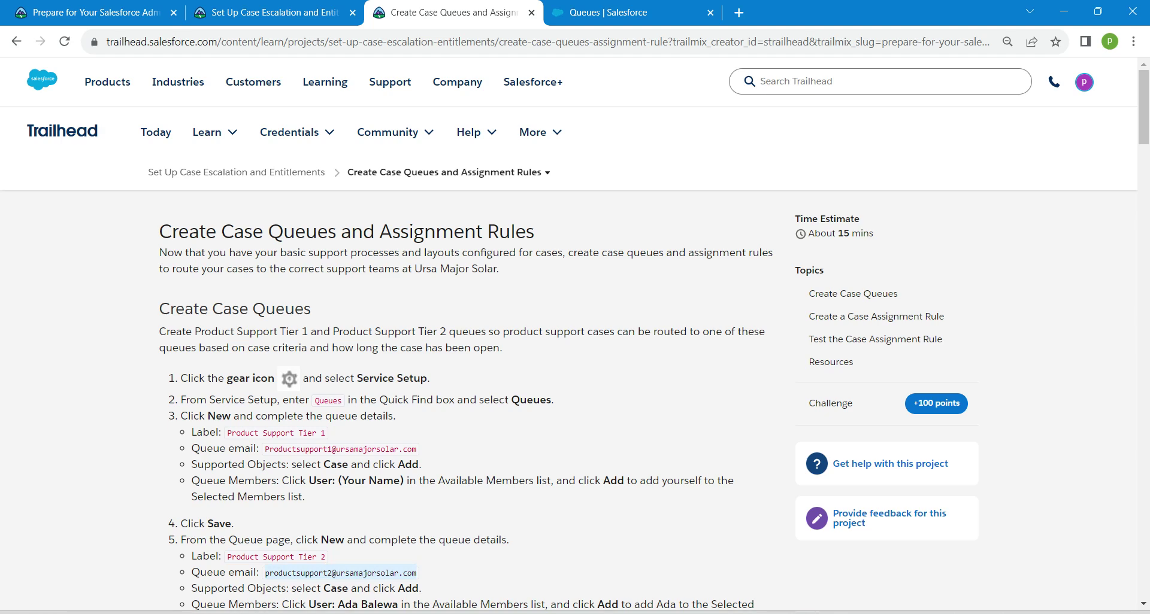
click(607, 12)
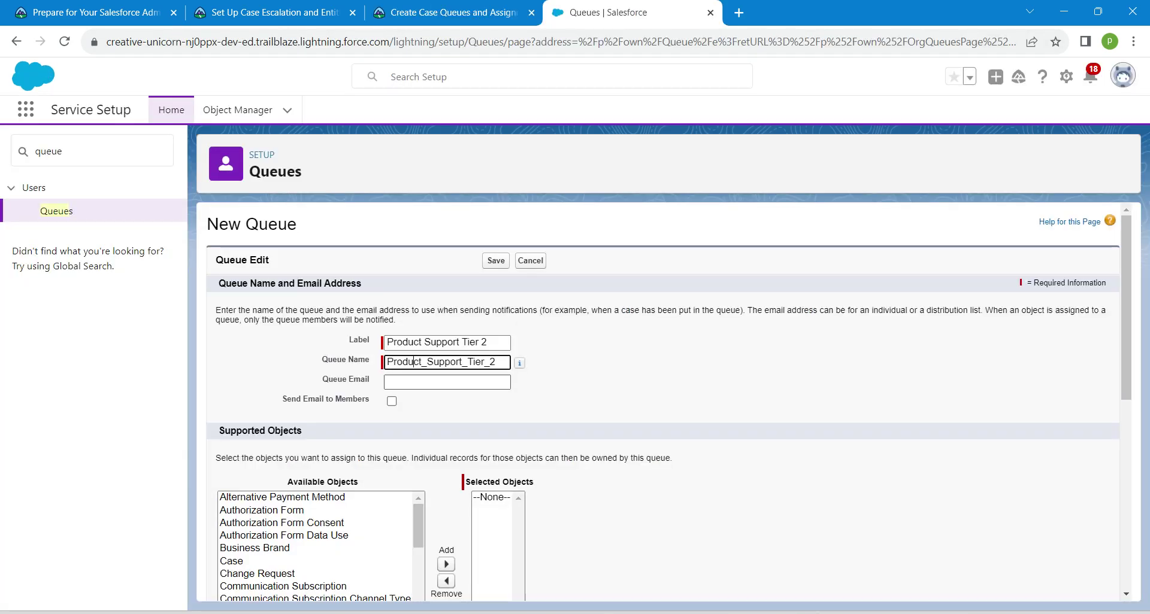
click(386, 381)
key(ctrl+v)
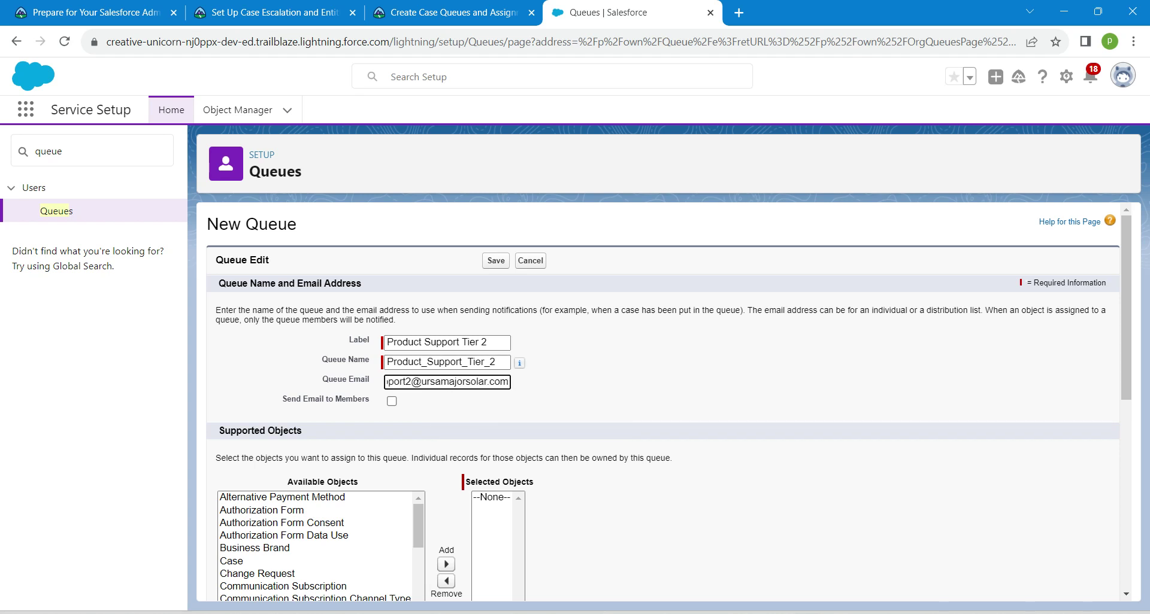
click(590, 383)
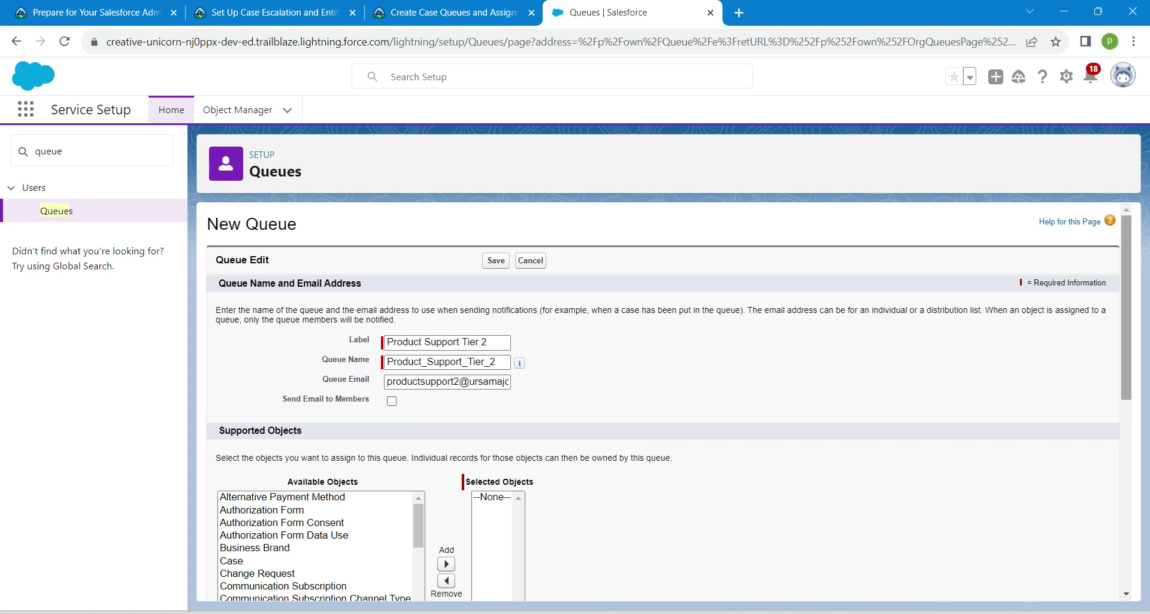
- Add Case to the supported objects of the Product Support Tier 2 queue
scroll(668, 403, down, 3)
scroll(669, 402, down, 1)
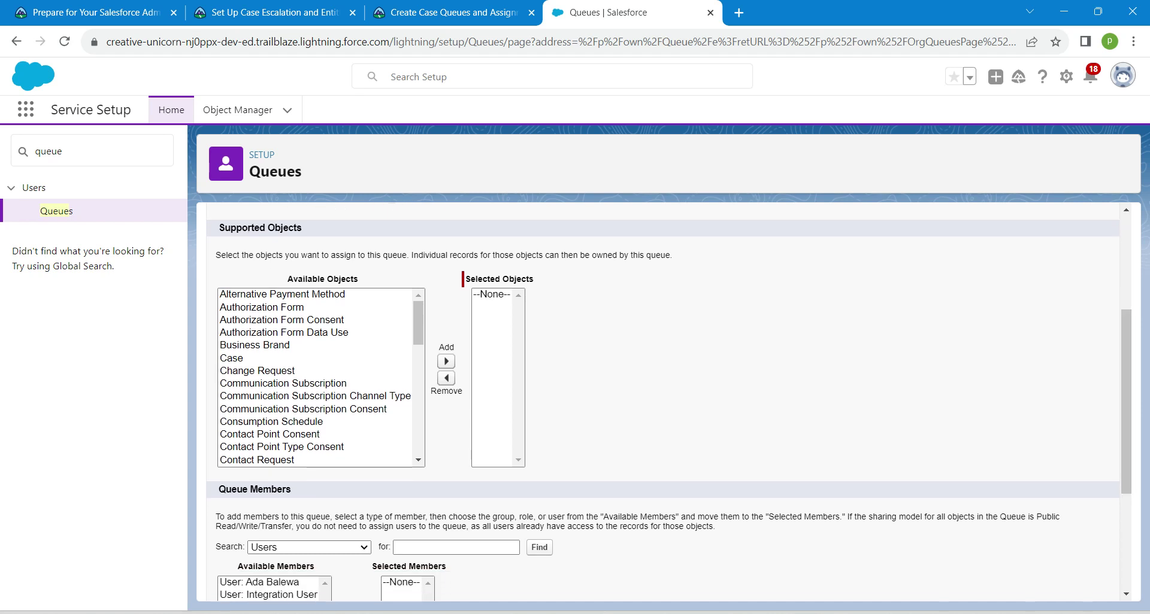
click(257, 358)
click(446, 361)
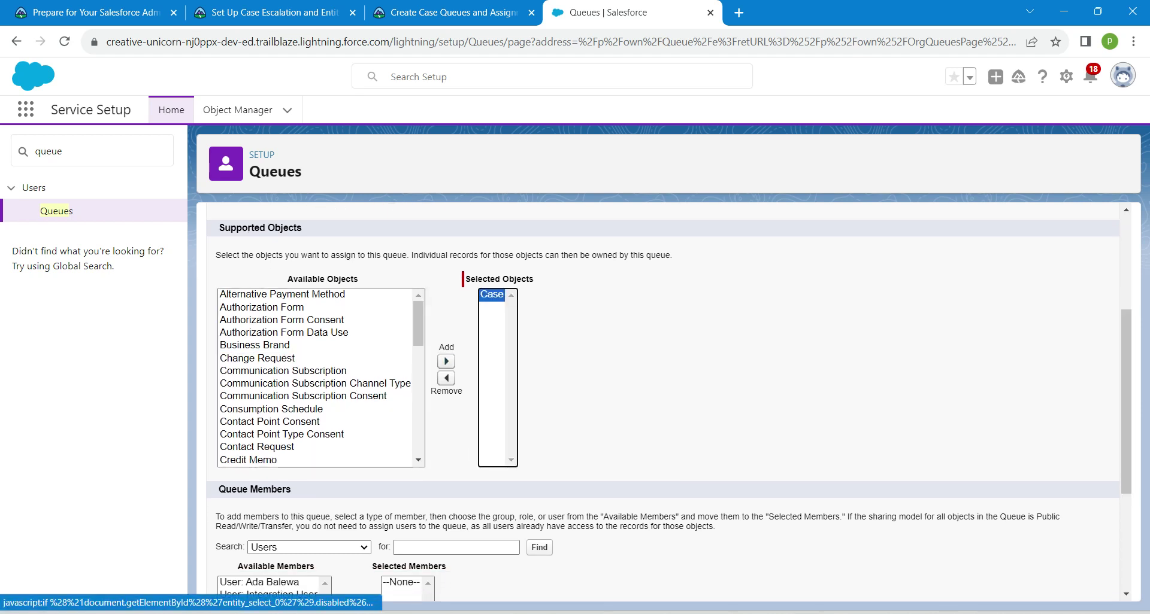
- Add the first available user as a member of the Product Support Tier 2 queue and save the queue
drag(1126, 401, 1125, 490)
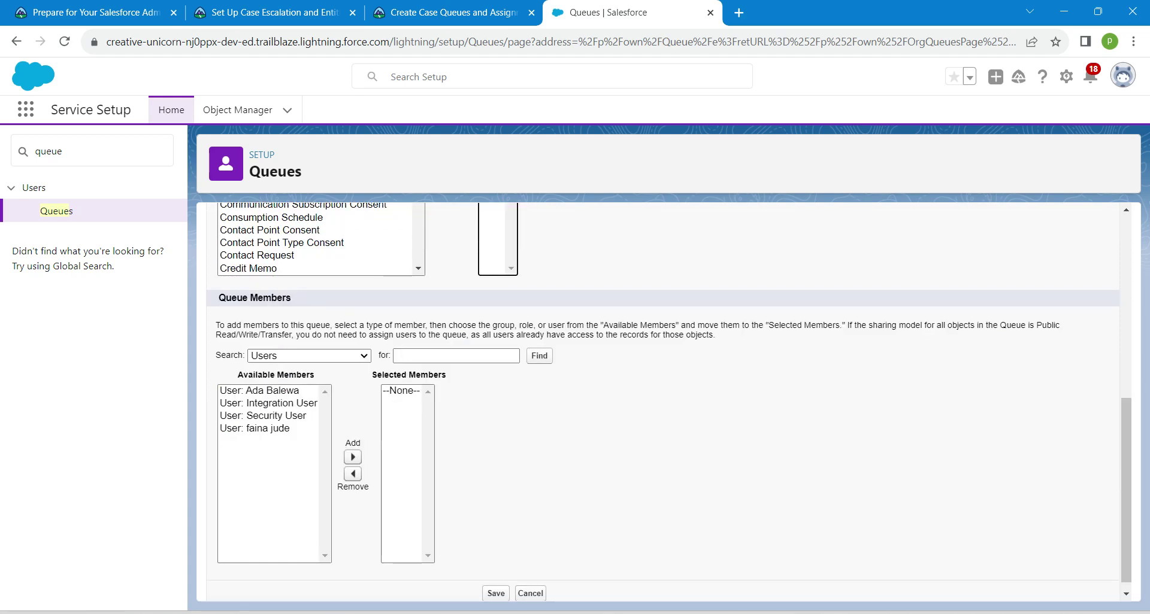
click(259, 391)
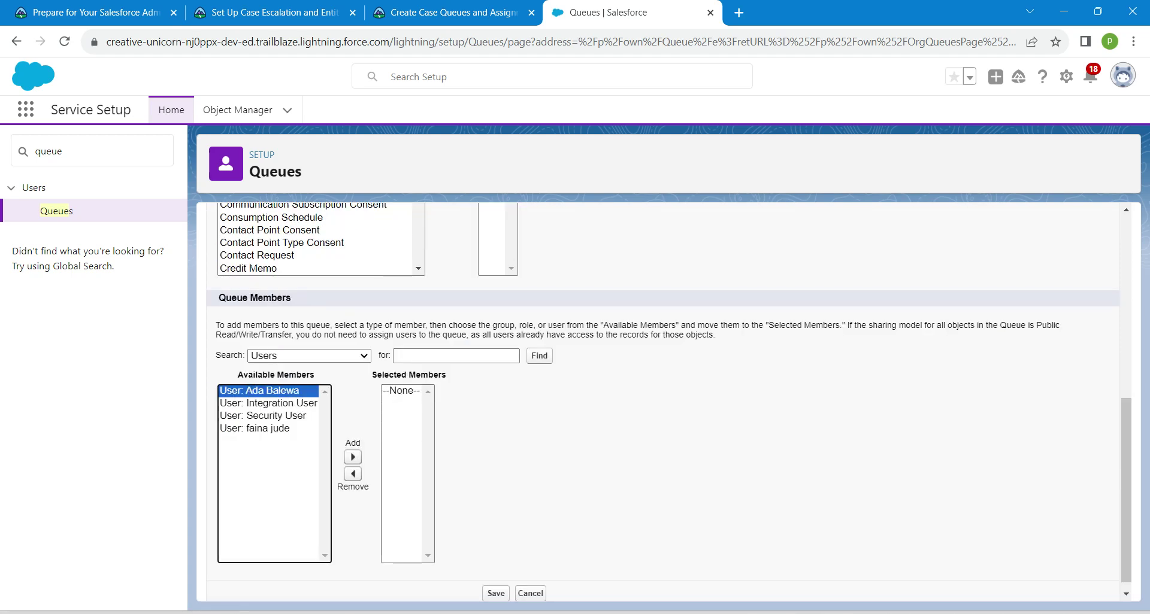
click(352, 457)
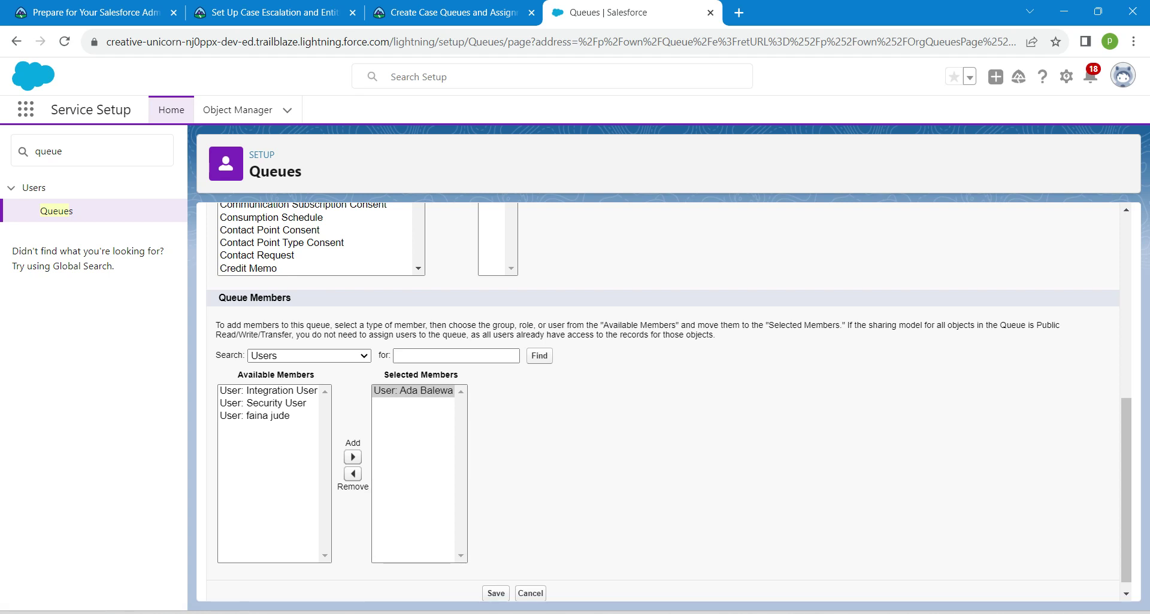
click(496, 593)
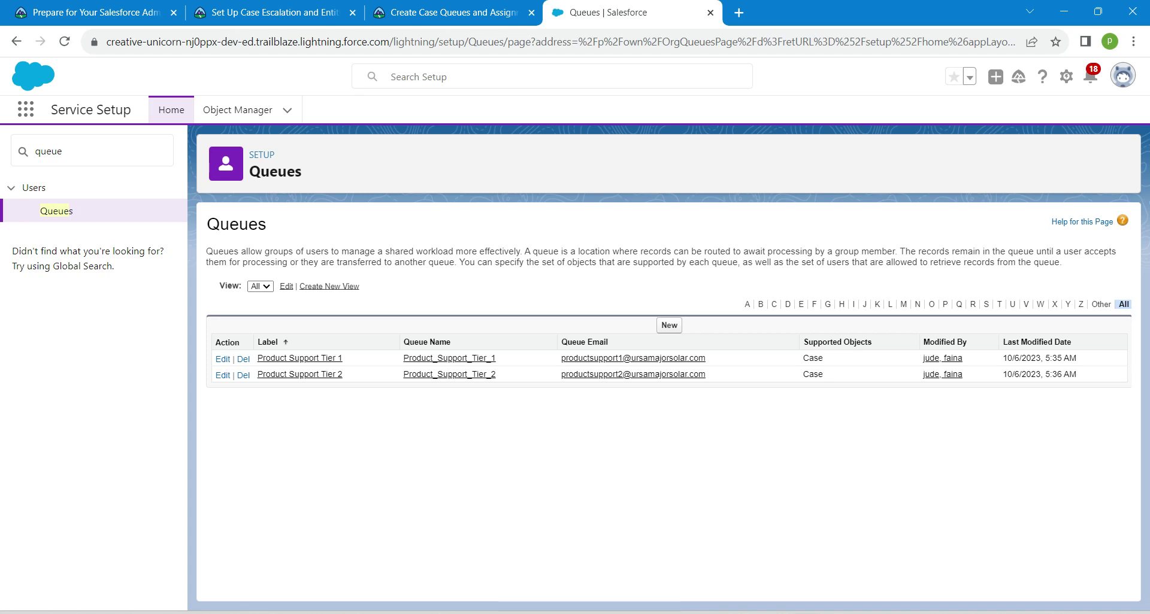
- Search Setup for "case", open Case Assignment Rules and start a new assignment rule
double_click(50, 151)
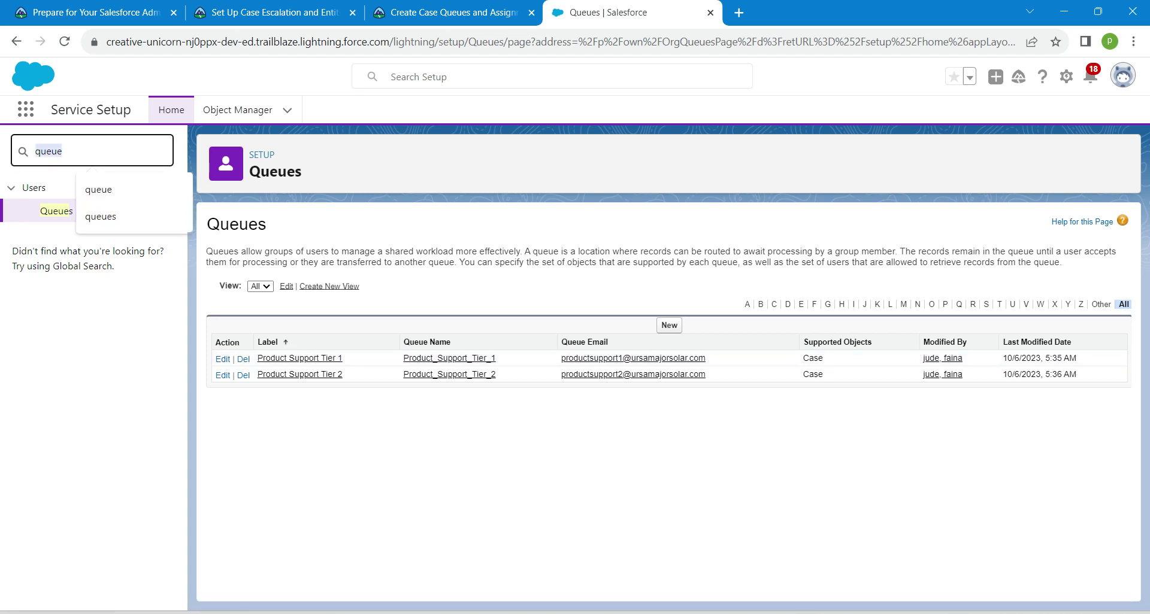
key(BackSpace)
text(case)
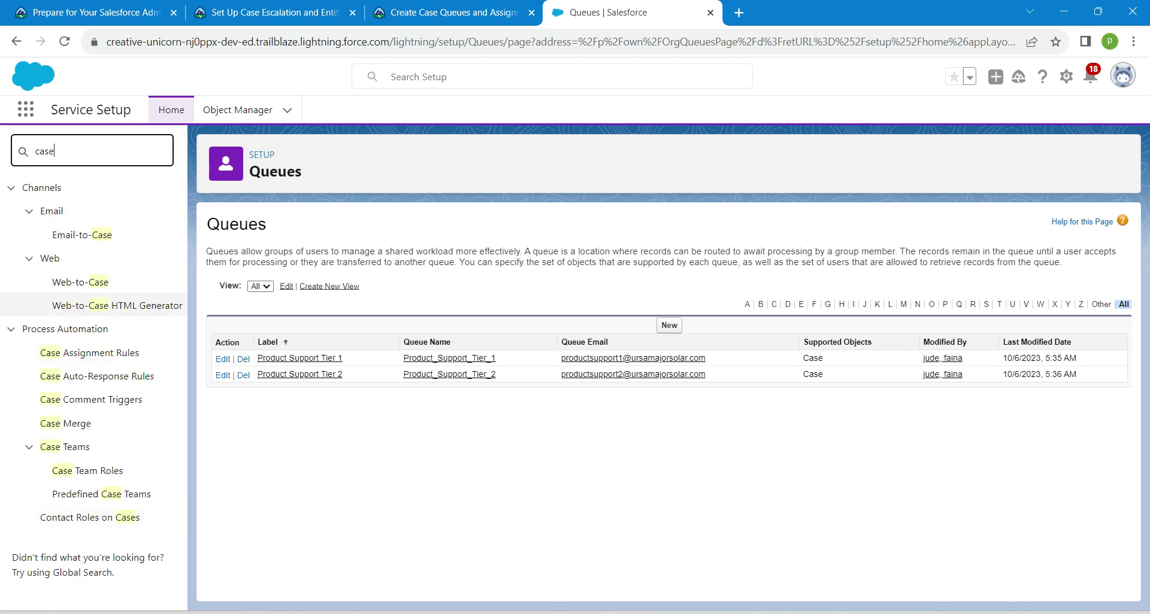
click(90, 353)
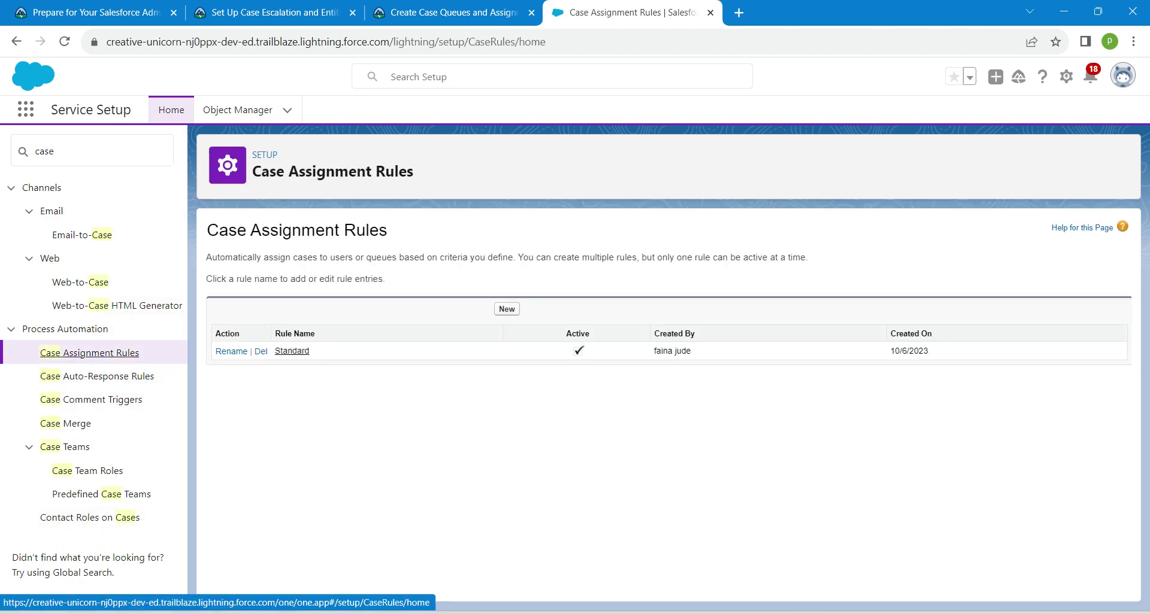
click(506, 309)
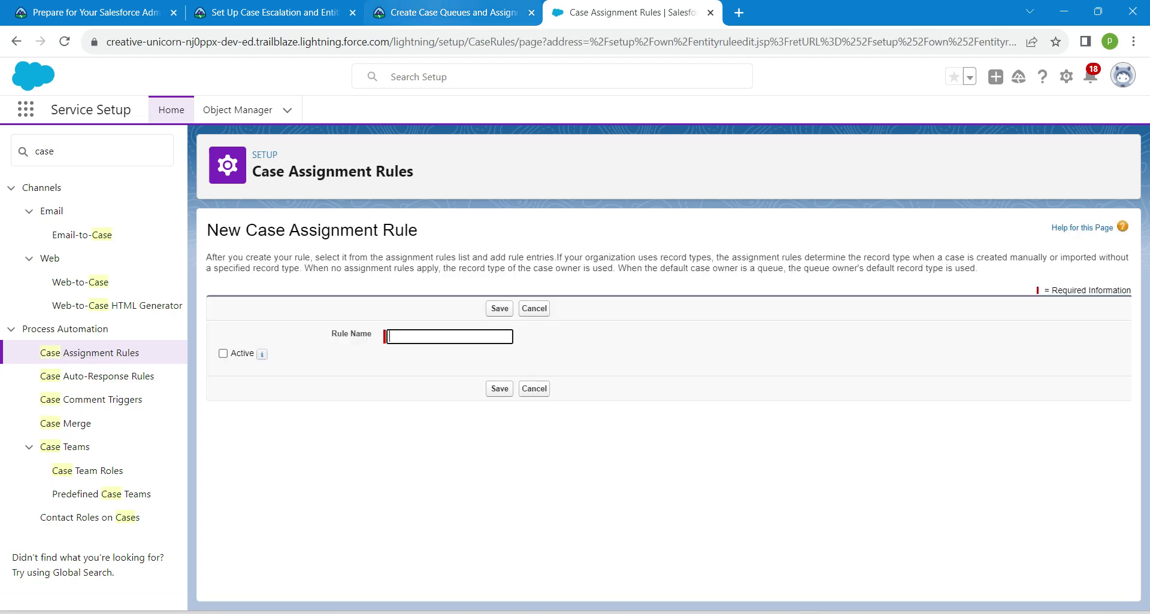
- Name the rule Standard Case Assignment, copying the name from the Trailhead instructions, make it active and save it
click(453, 13)
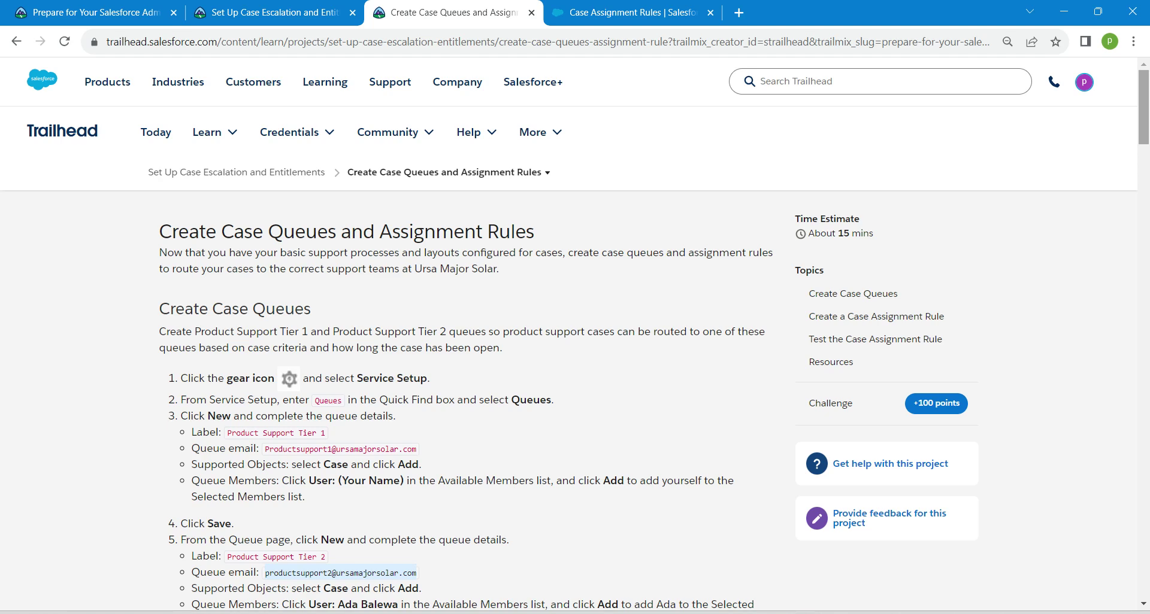
scroll(598, 359, down, 10)
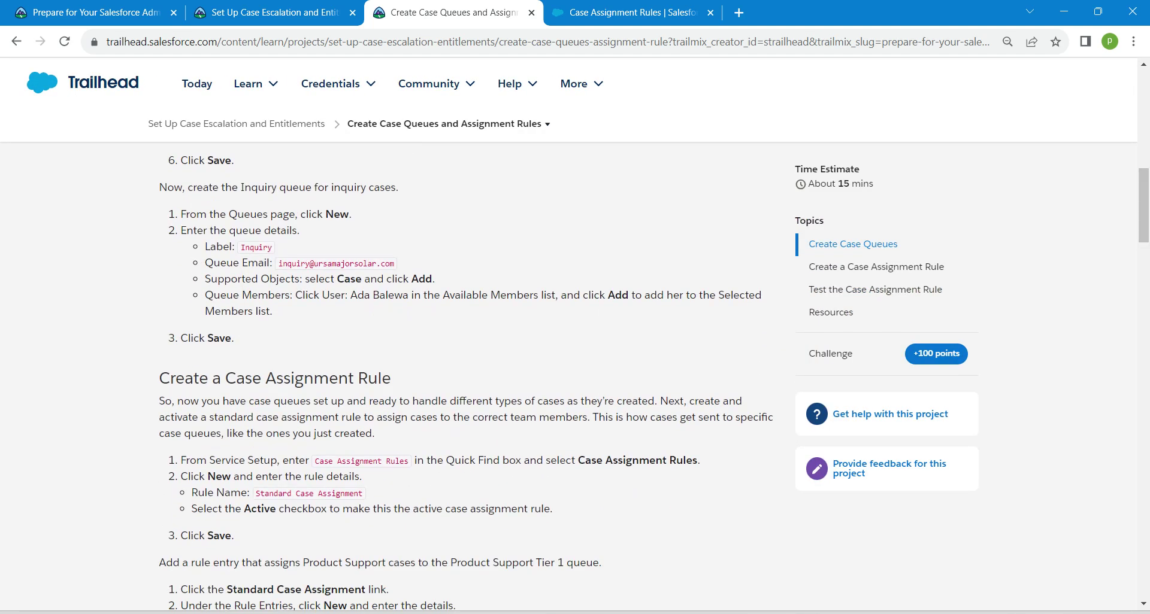
drag(255, 493, 363, 493)
key(ctrl+c)
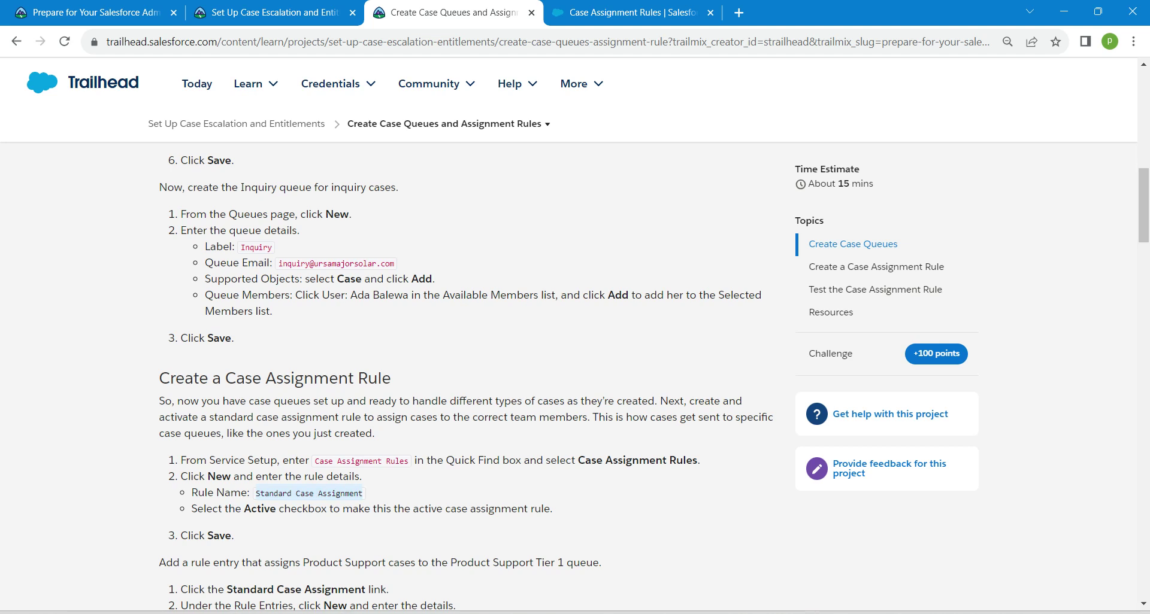
click(629, 12)
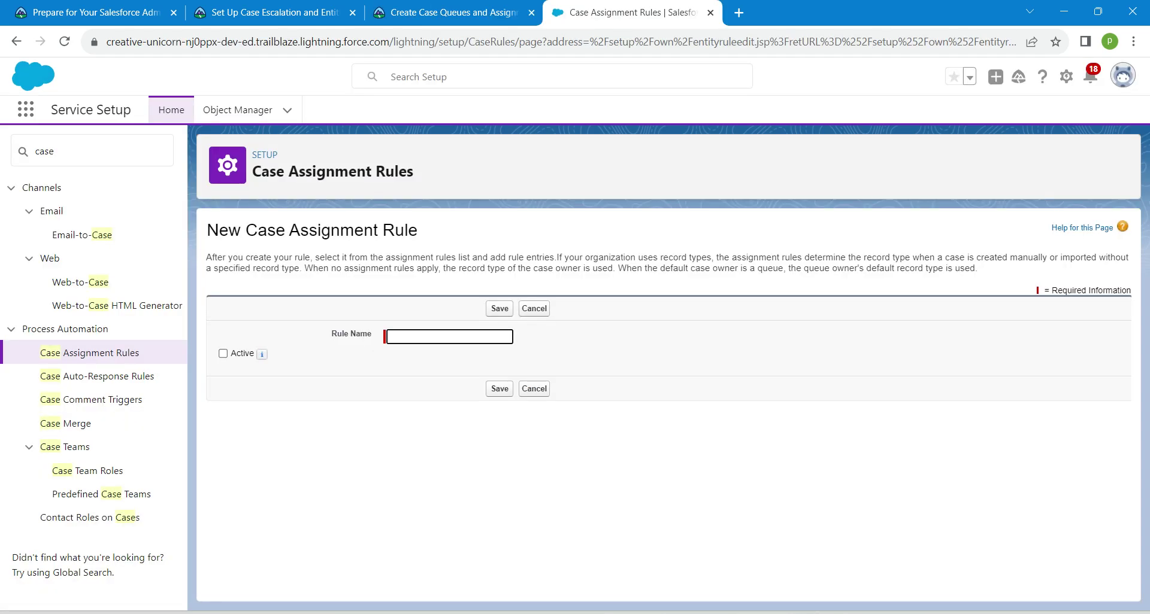
key(ctrl+v)
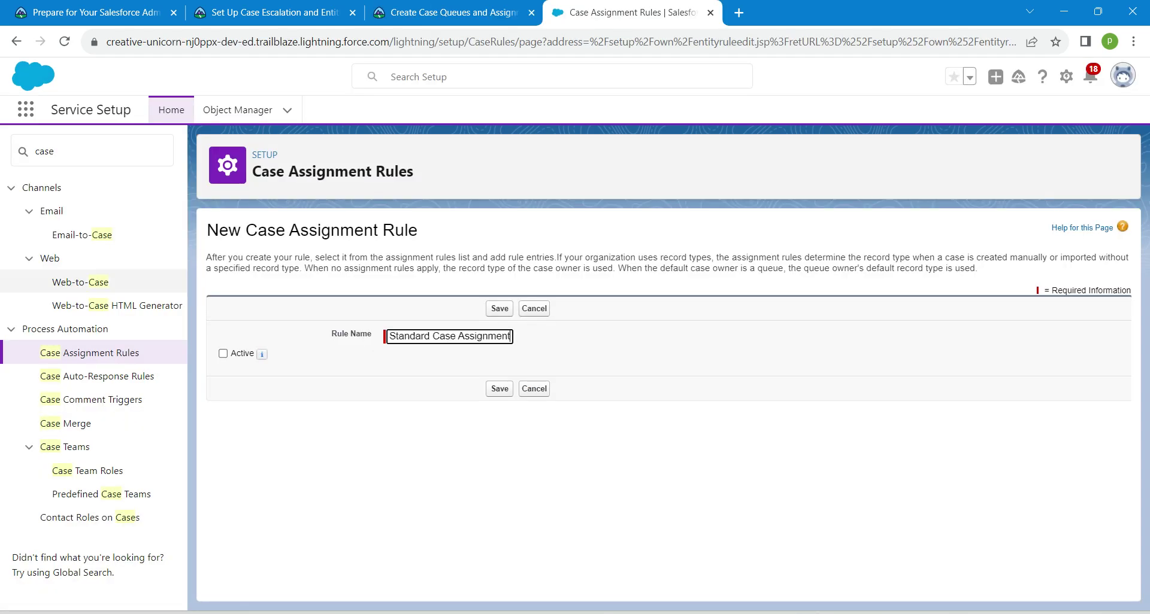
click(223, 354)
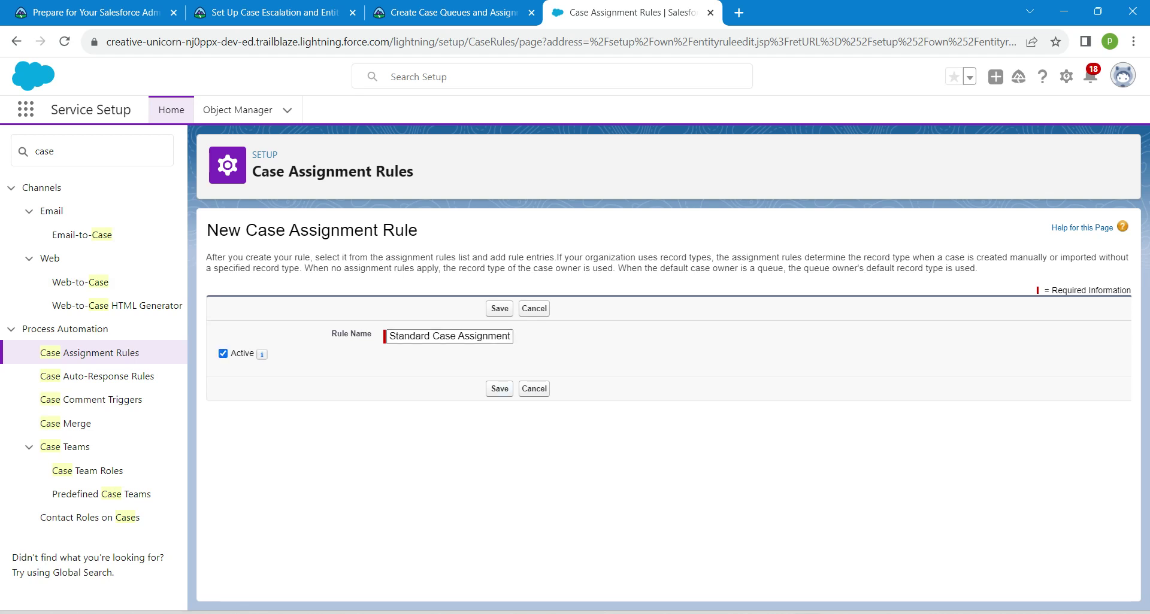
click(499, 389)
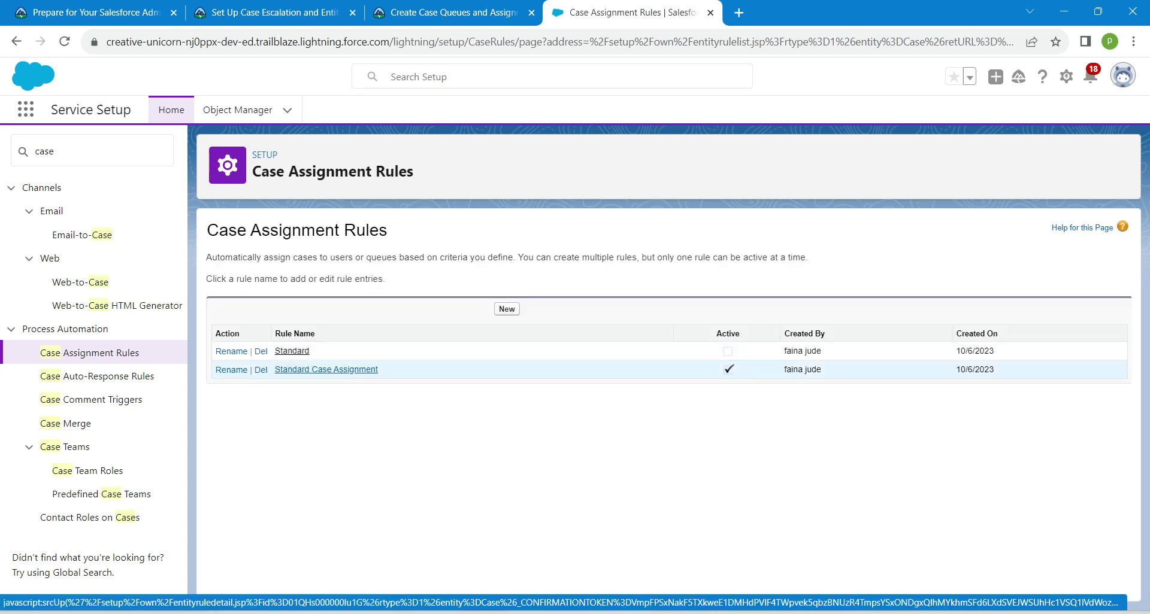
- Start a new rule entry in the Standard Case Assignment rule with sort order 1
click(326, 370)
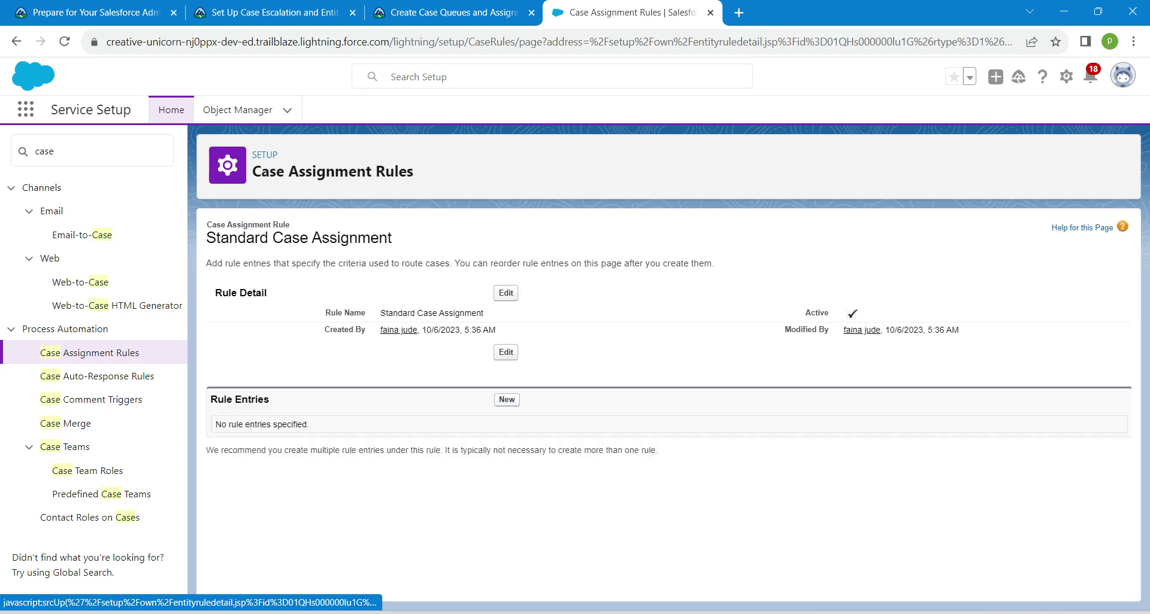
click(507, 399)
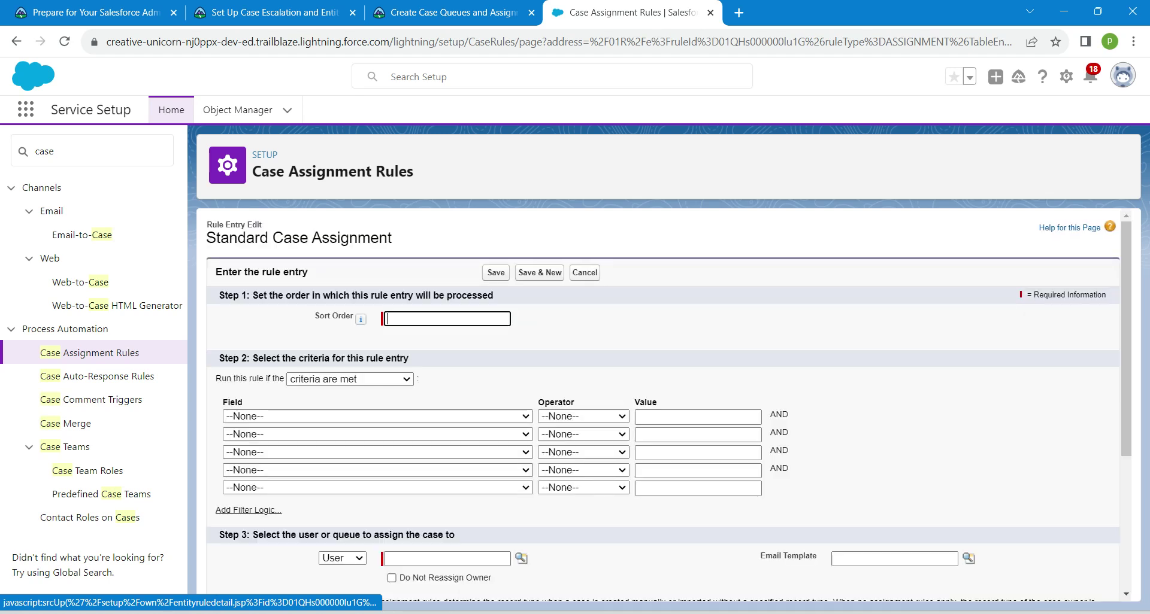
text(1)
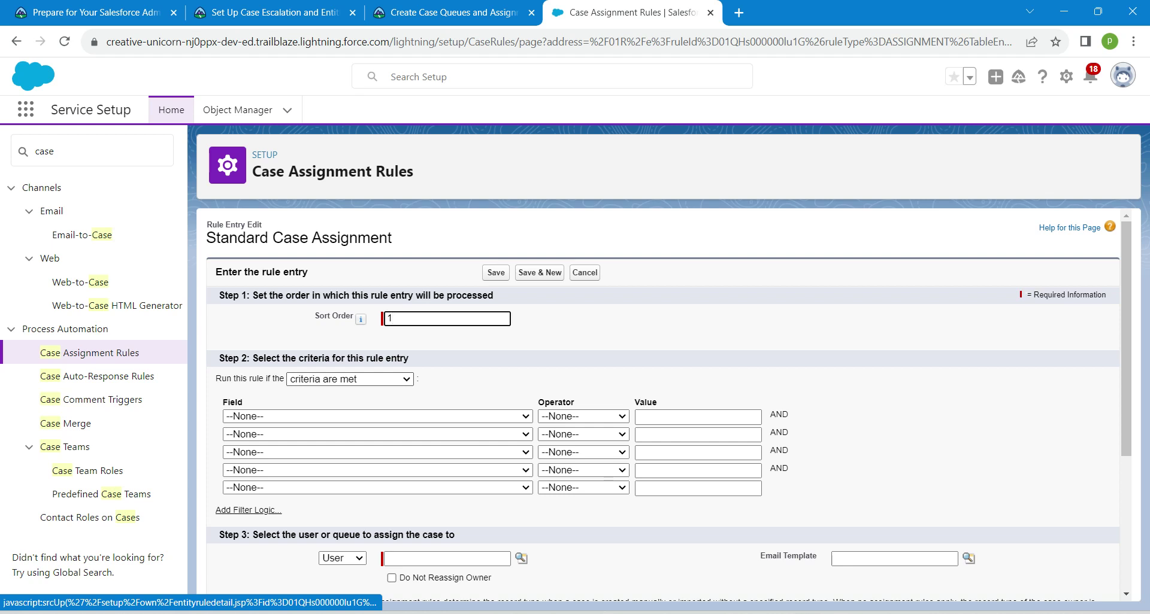
- Set the entry's first criterion to Case: Case Record Type equals Product Support, picking the value from the lookup
click(377, 417)
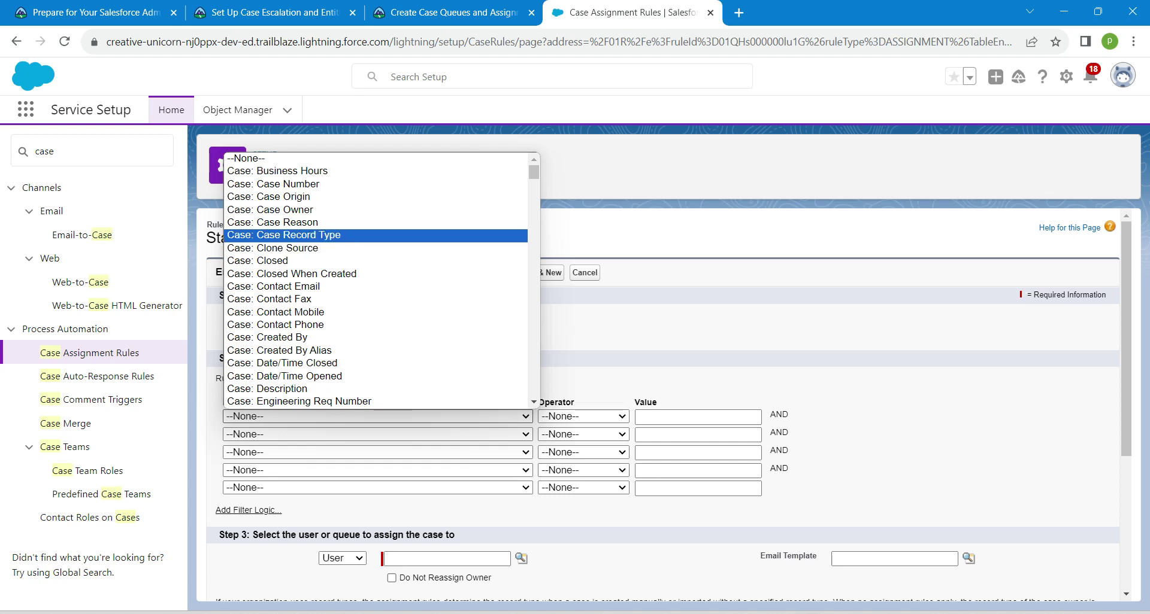
click(284, 235)
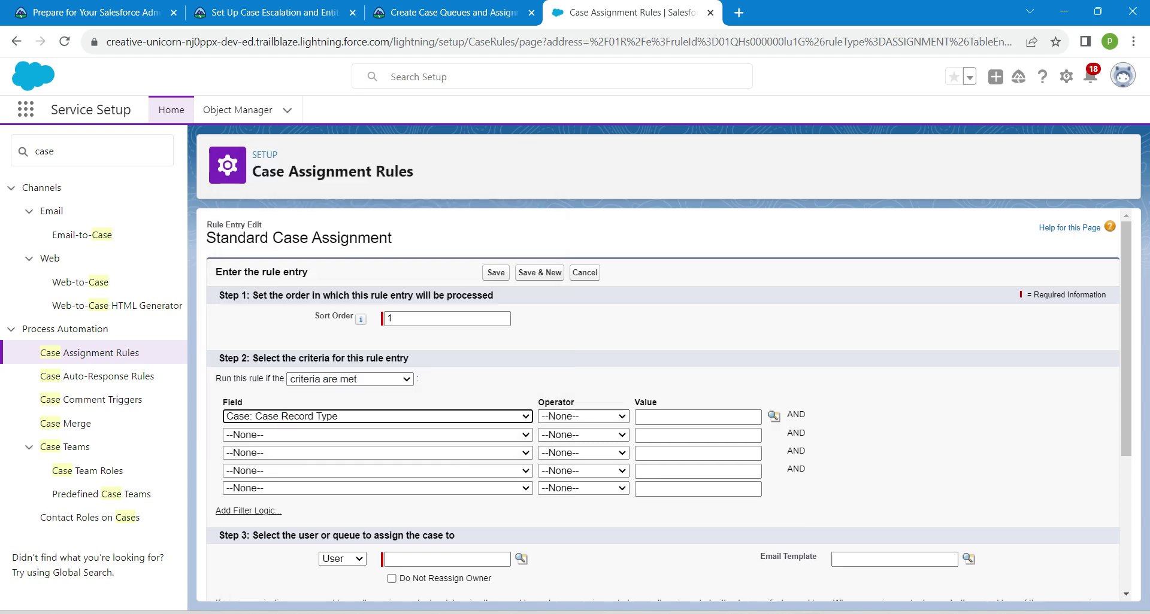
click(584, 416)
click(557, 442)
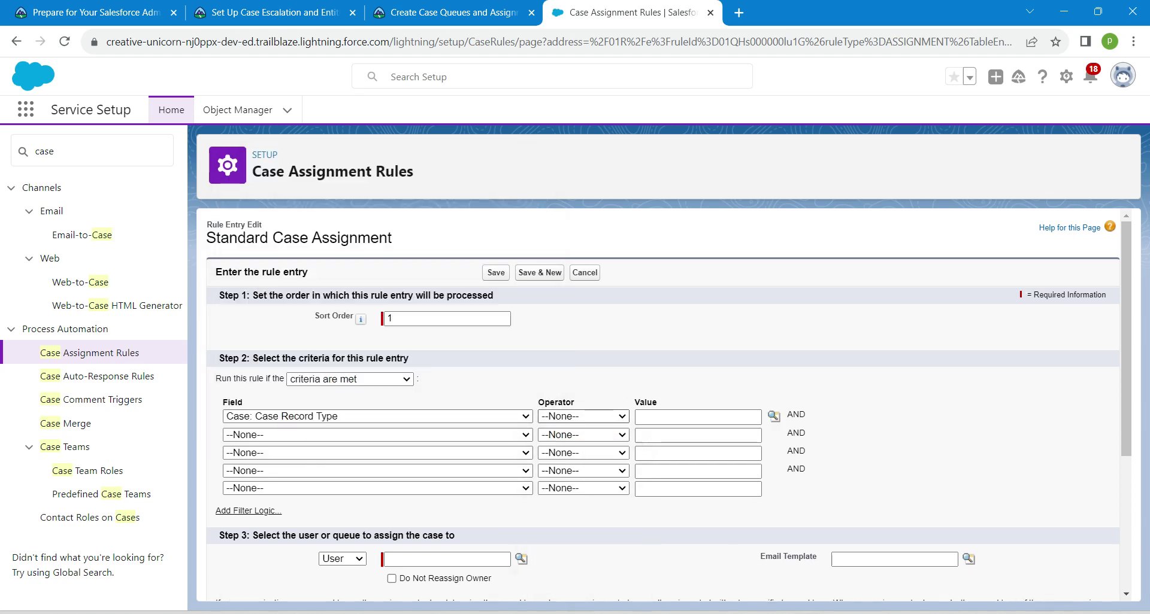
click(773, 416)
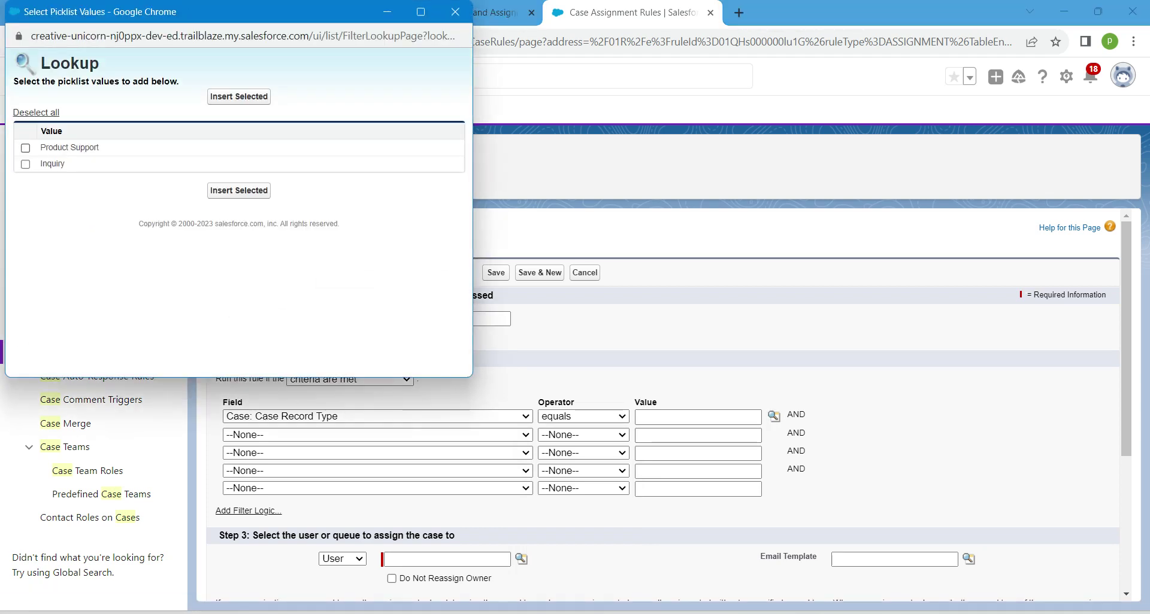
click(26, 148)
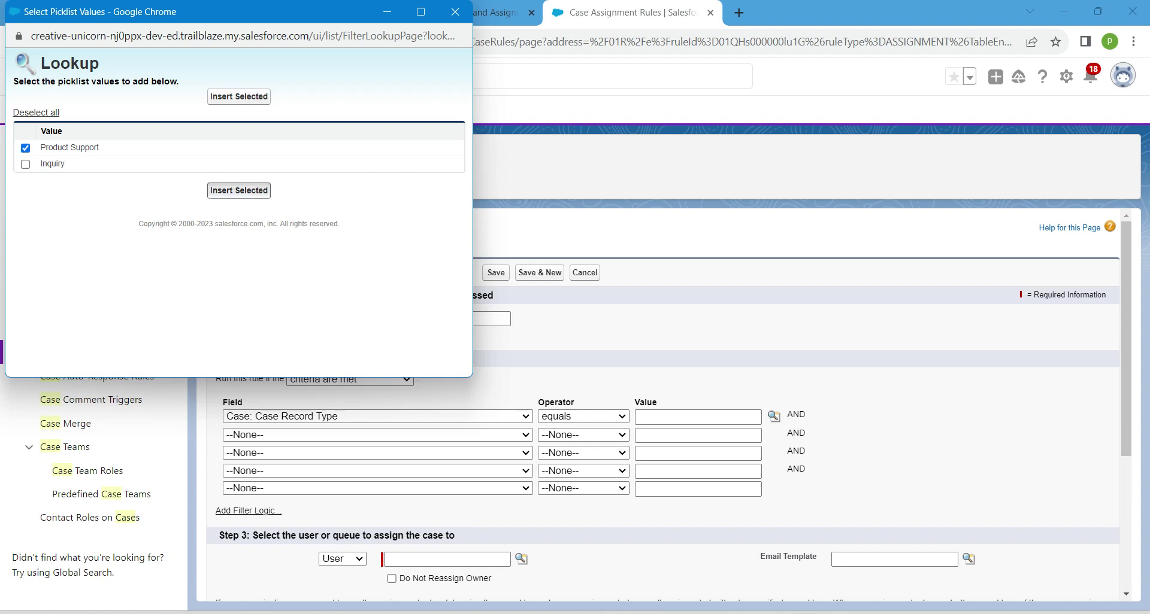
click(238, 190)
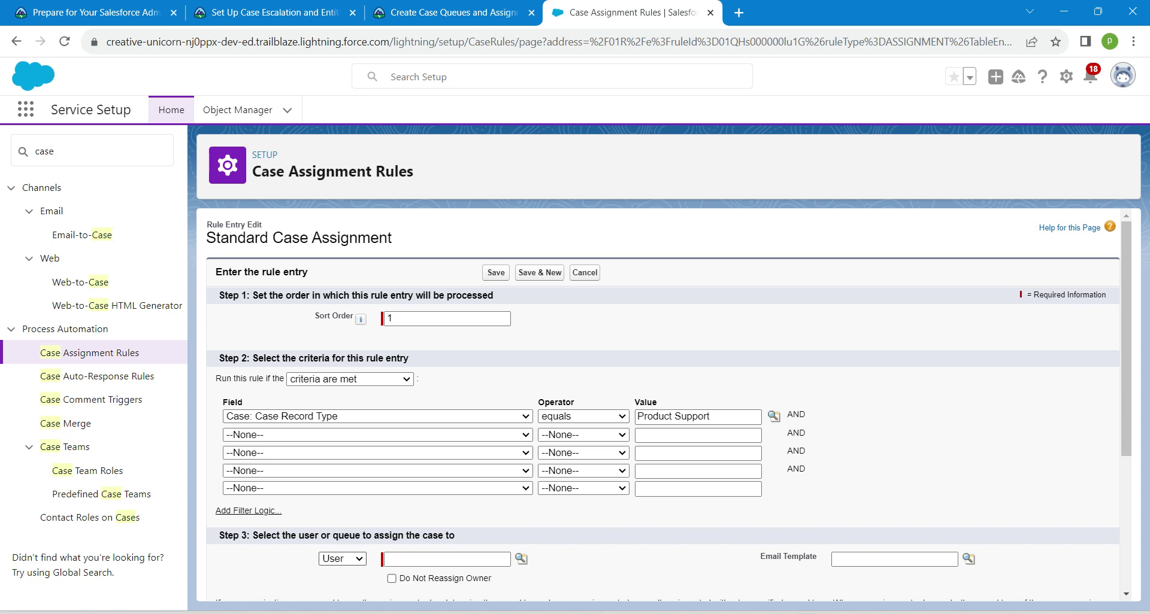
- Assign the rule entry's cases to the Product Support Tier 1 queue
click(342, 559)
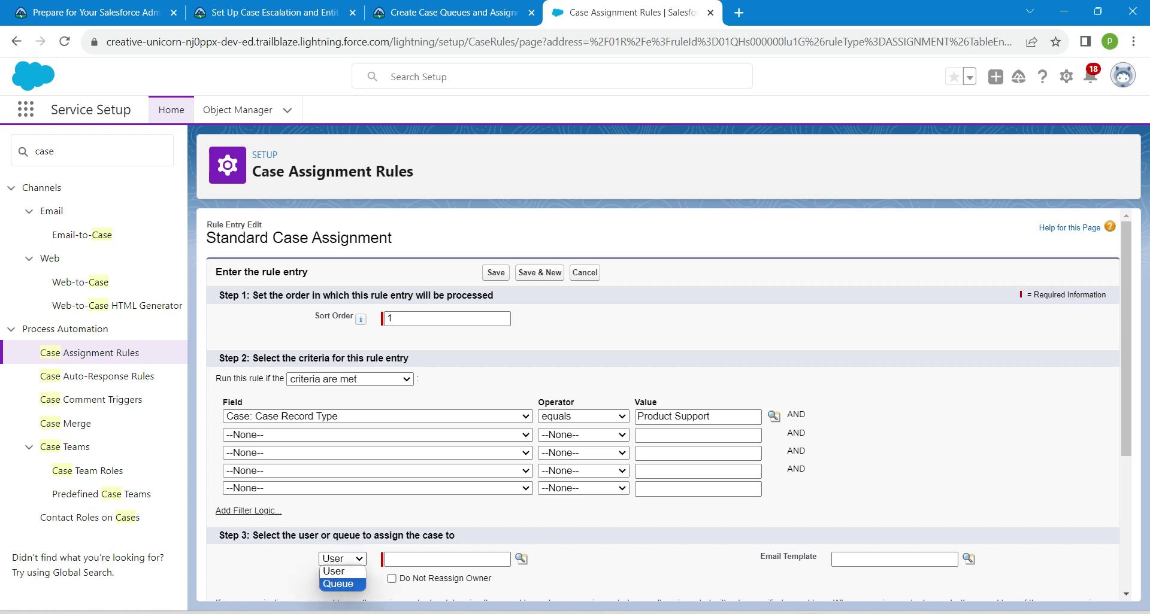
click(339, 584)
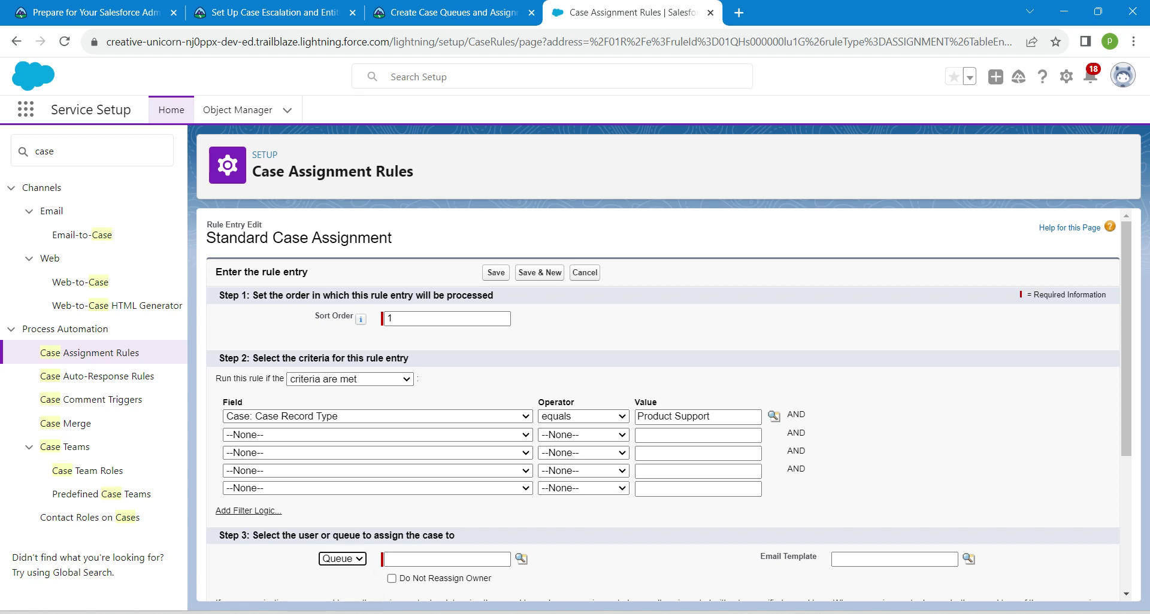
click(521, 559)
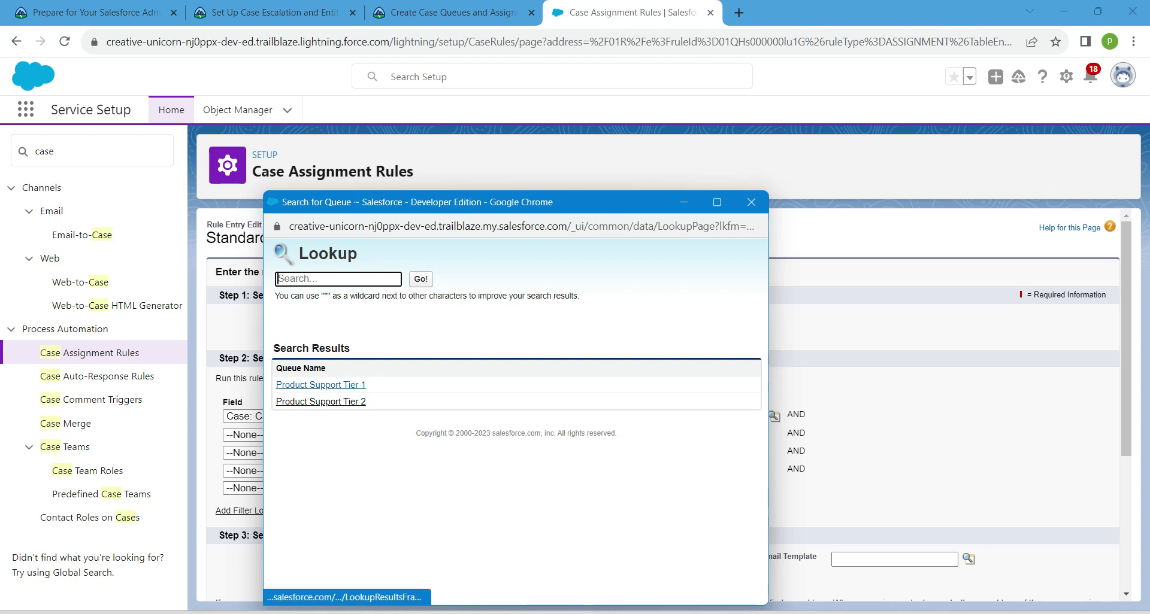
click(321, 385)
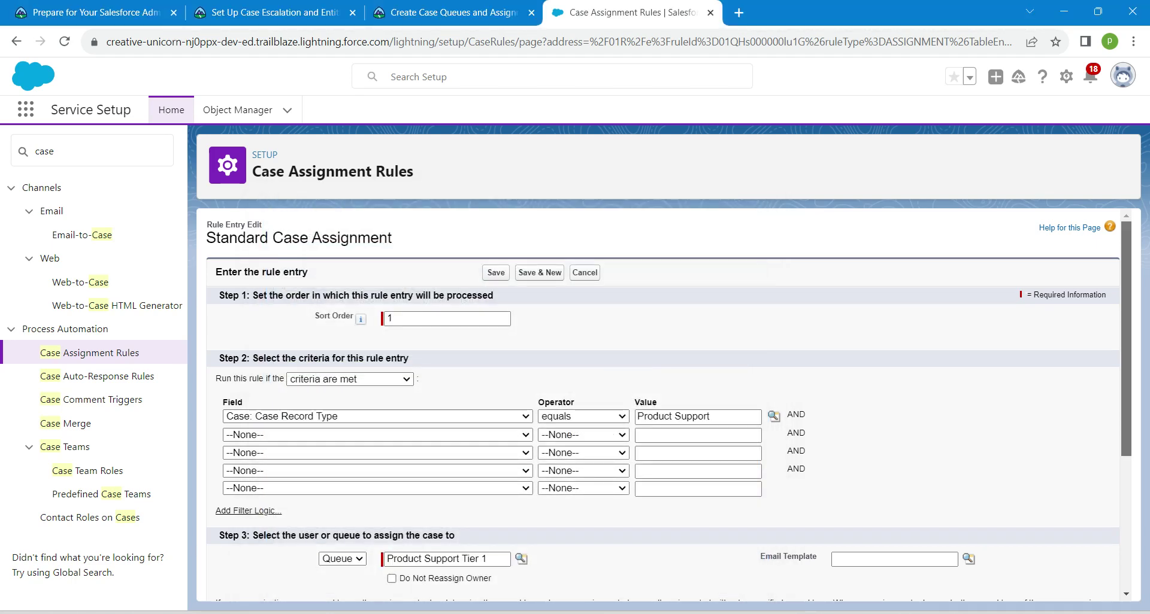
- Save the Product Support rule entry and start another entry in the rule with sort order 2
scroll(669, 404, down, 1)
scroll(669, 405, down, 2)
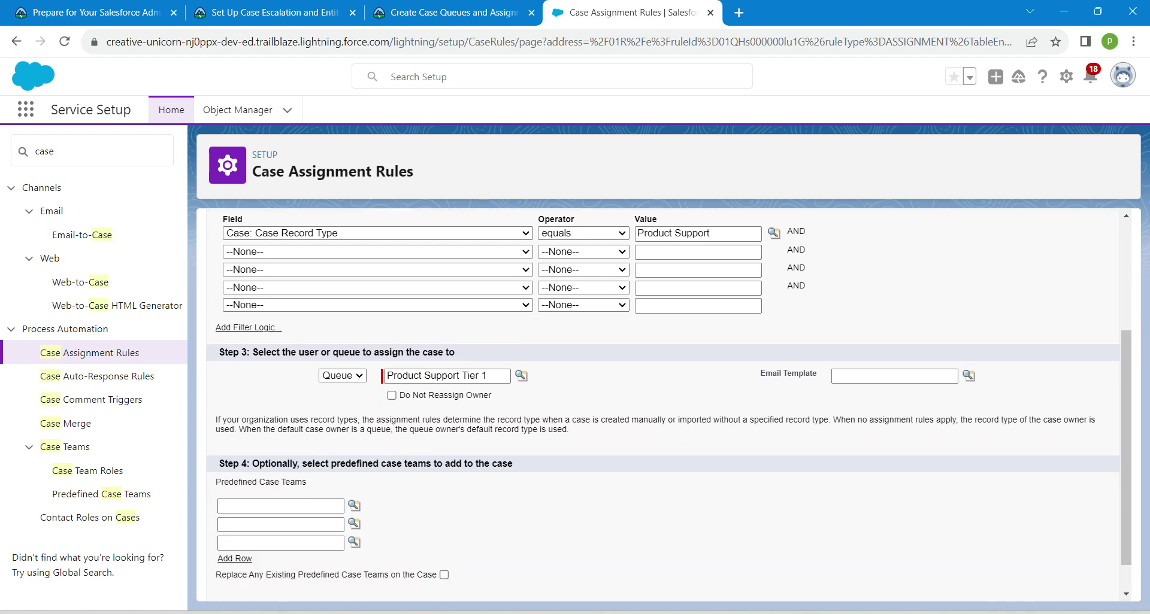
scroll(668, 405, down, 1)
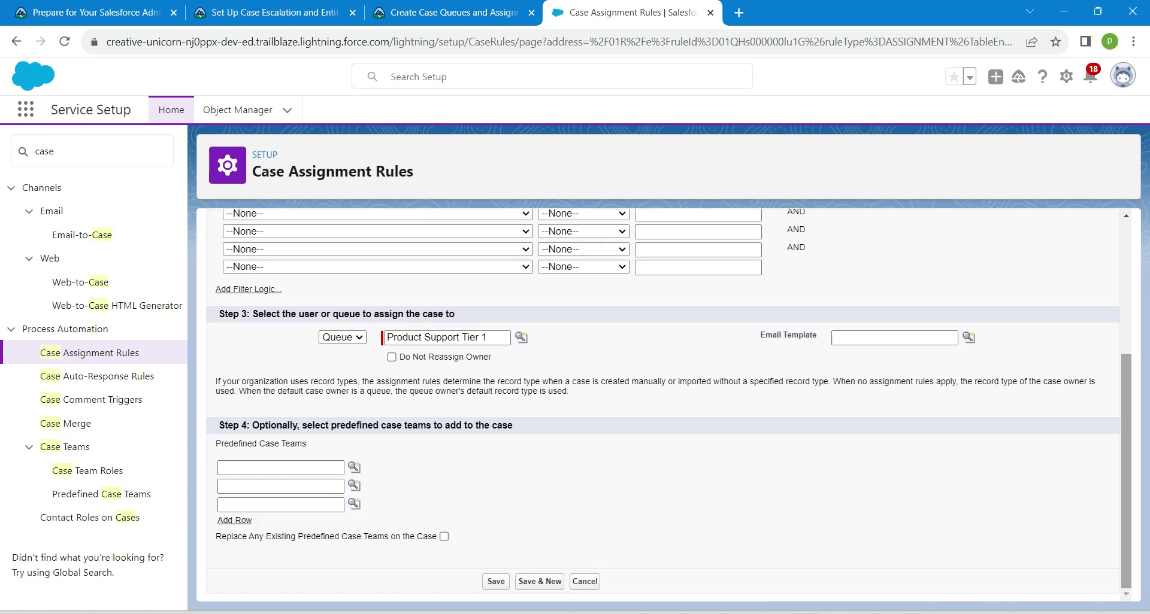
click(539, 581)
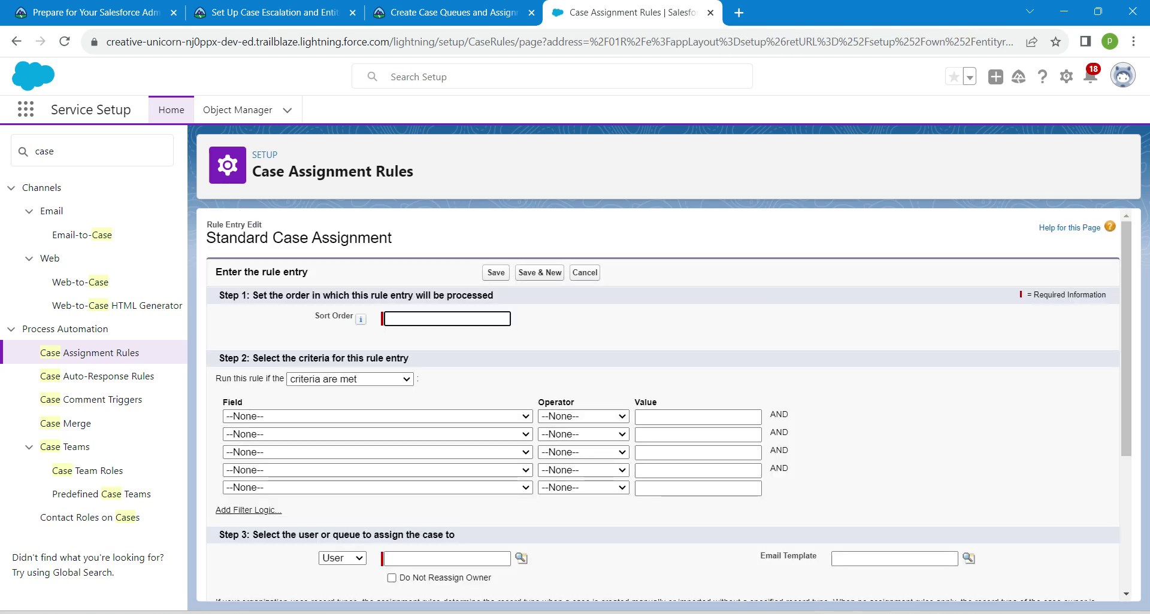
text(2)
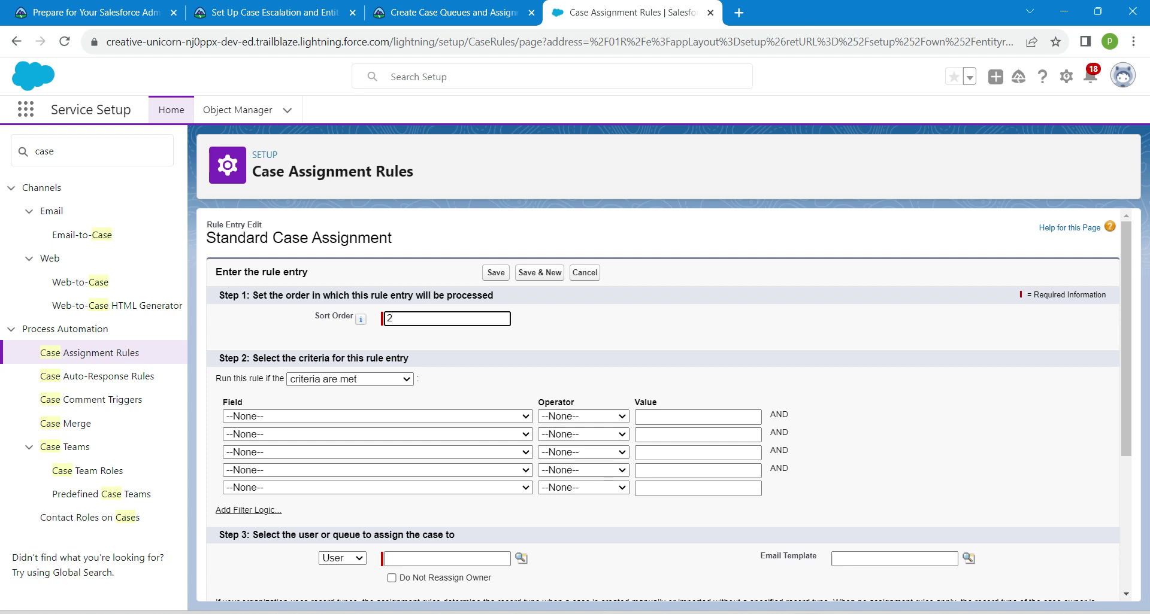
- Set the entry's first criterion to Case: Case Record Type equals Inquiry, and set the assignee type to Queue
click(377, 417)
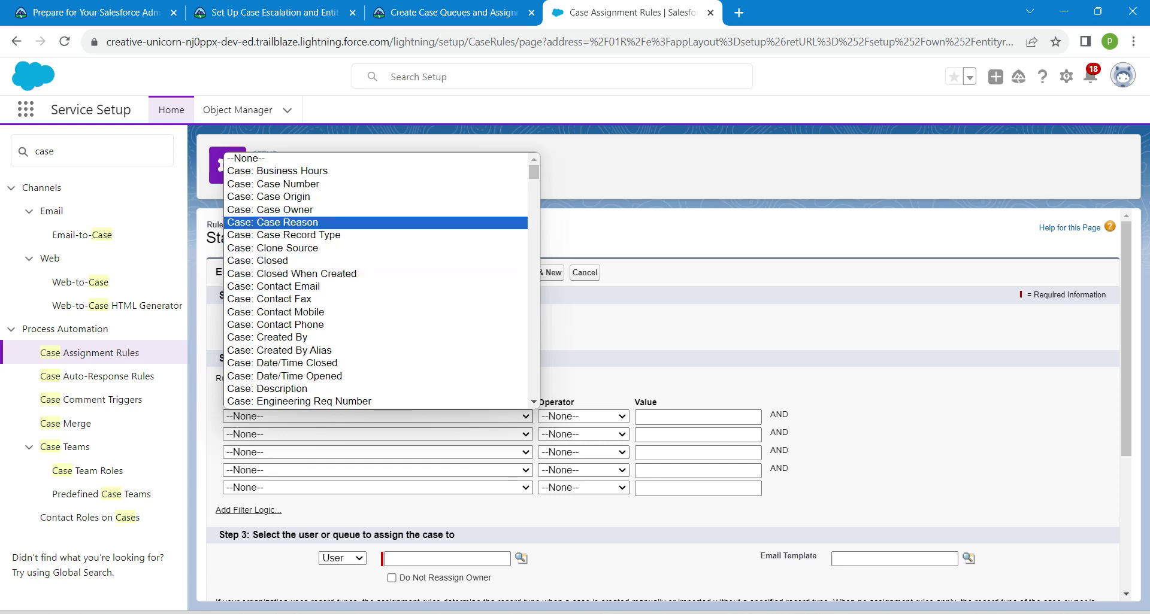
click(283, 235)
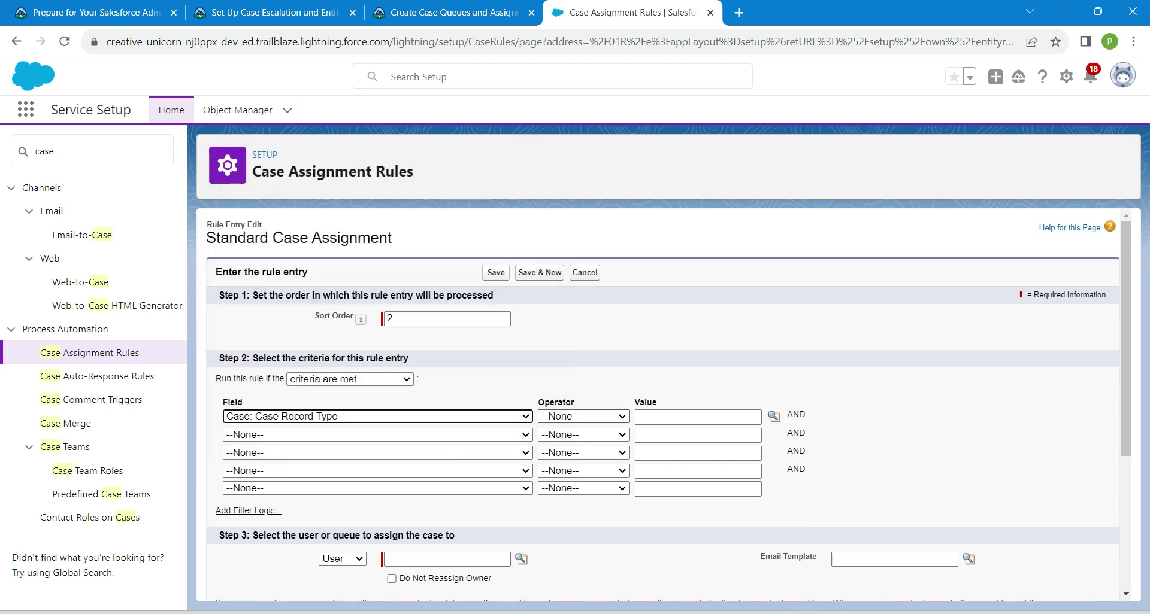
click(583, 416)
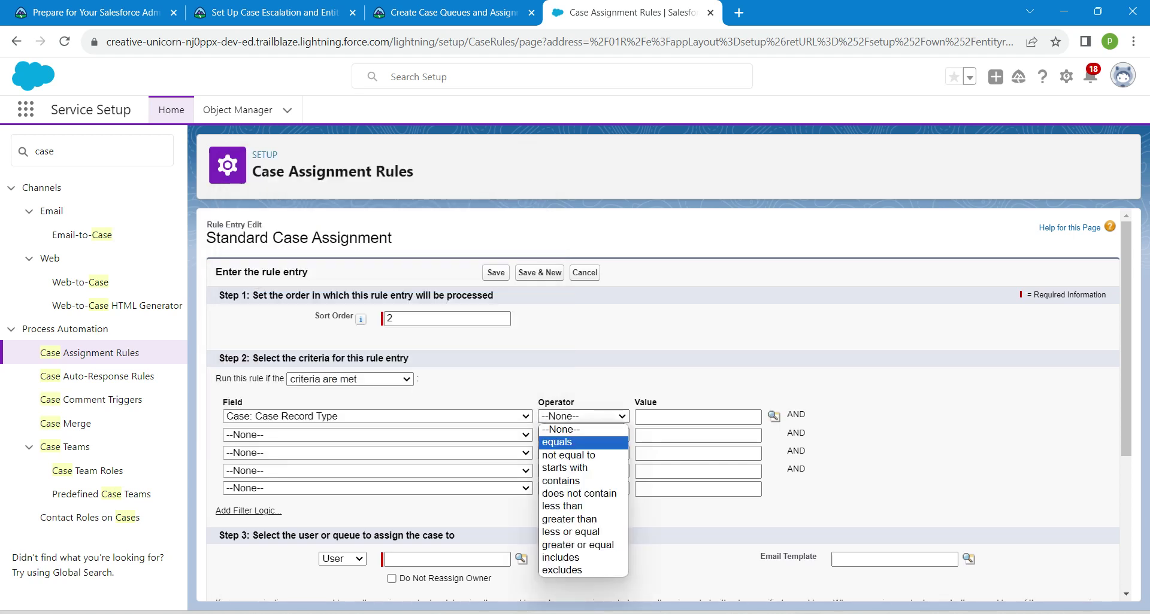
click(584, 442)
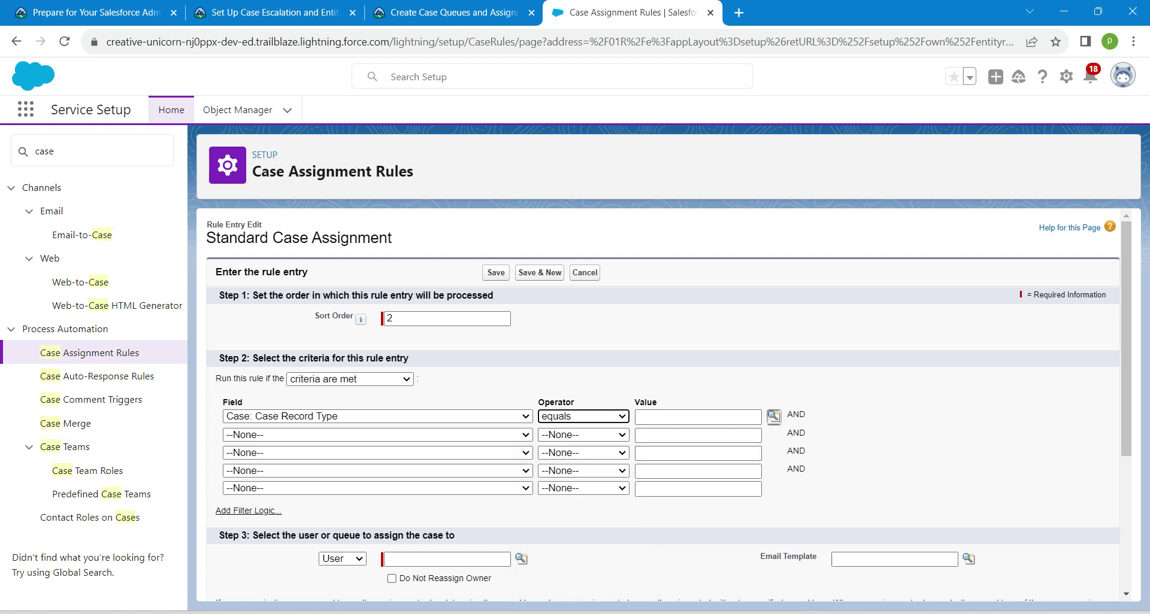
click(774, 415)
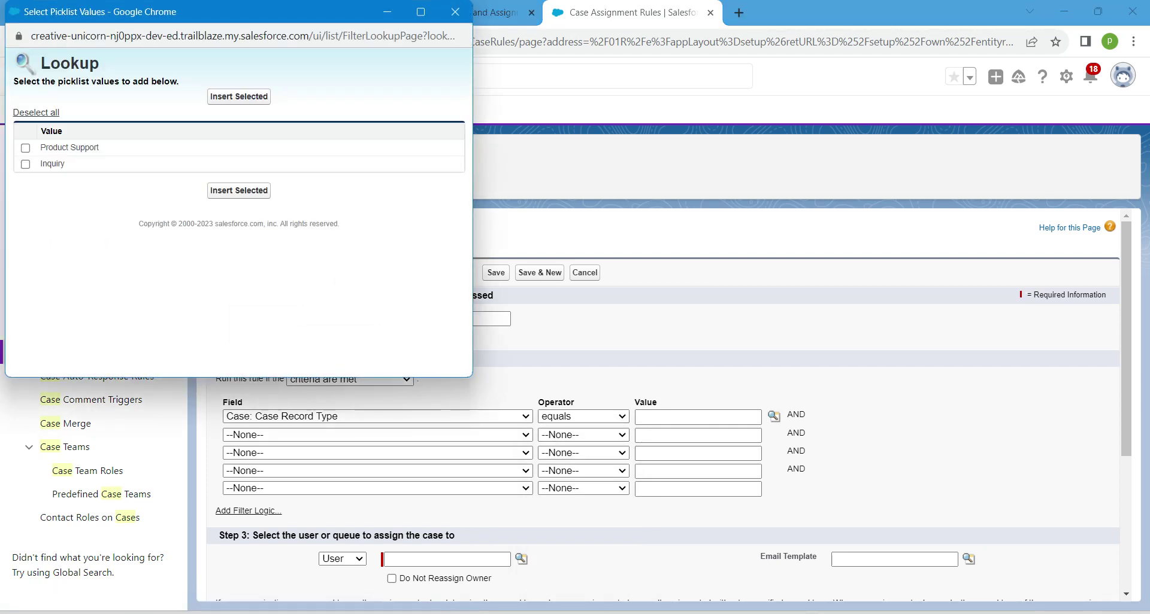
click(25, 164)
click(238, 190)
click(238, 191)
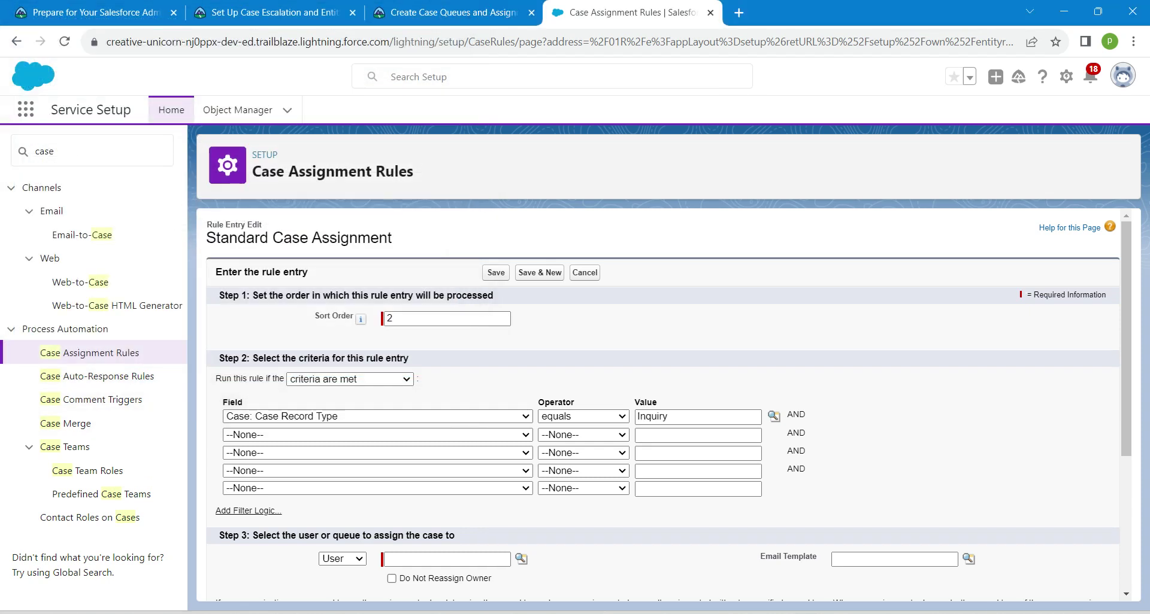
click(342, 559)
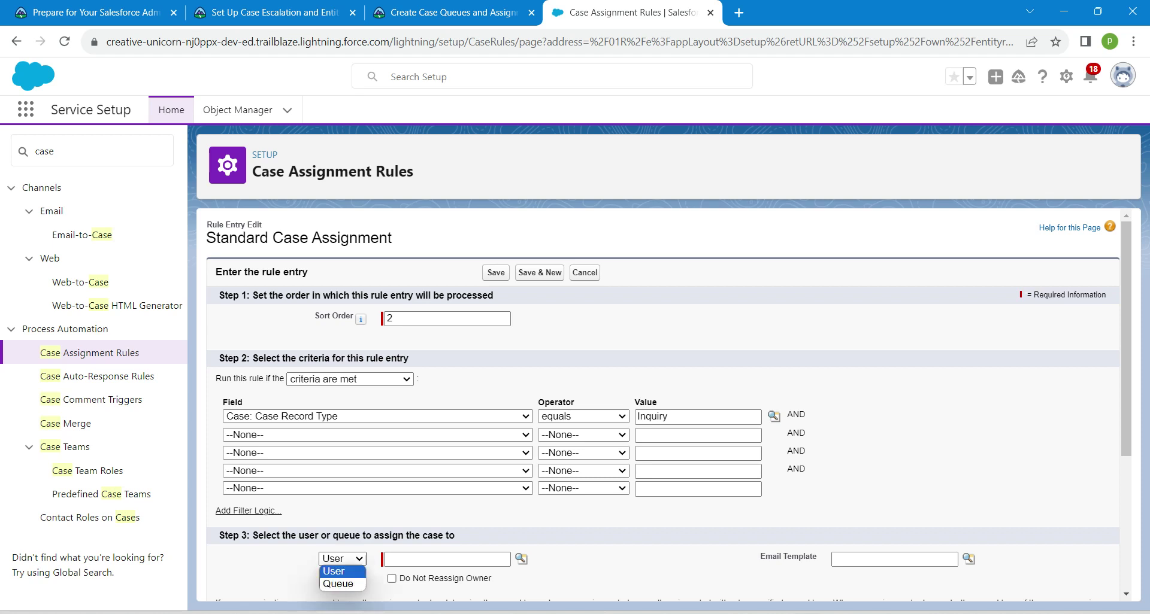
key(Return)
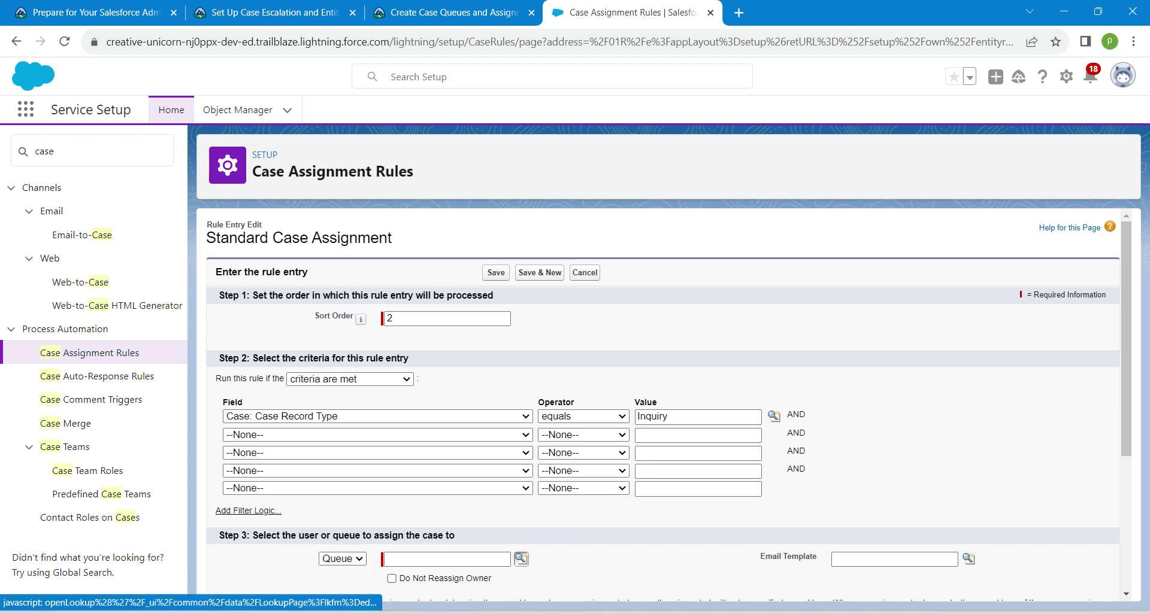
click(521, 559)
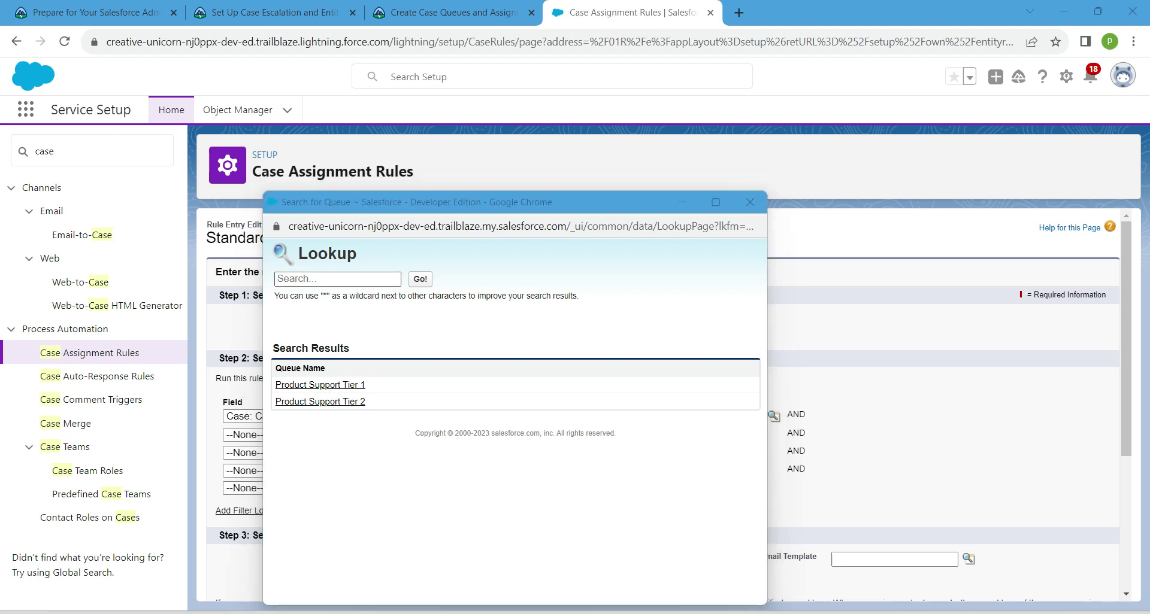
click(337, 279)
text(in)
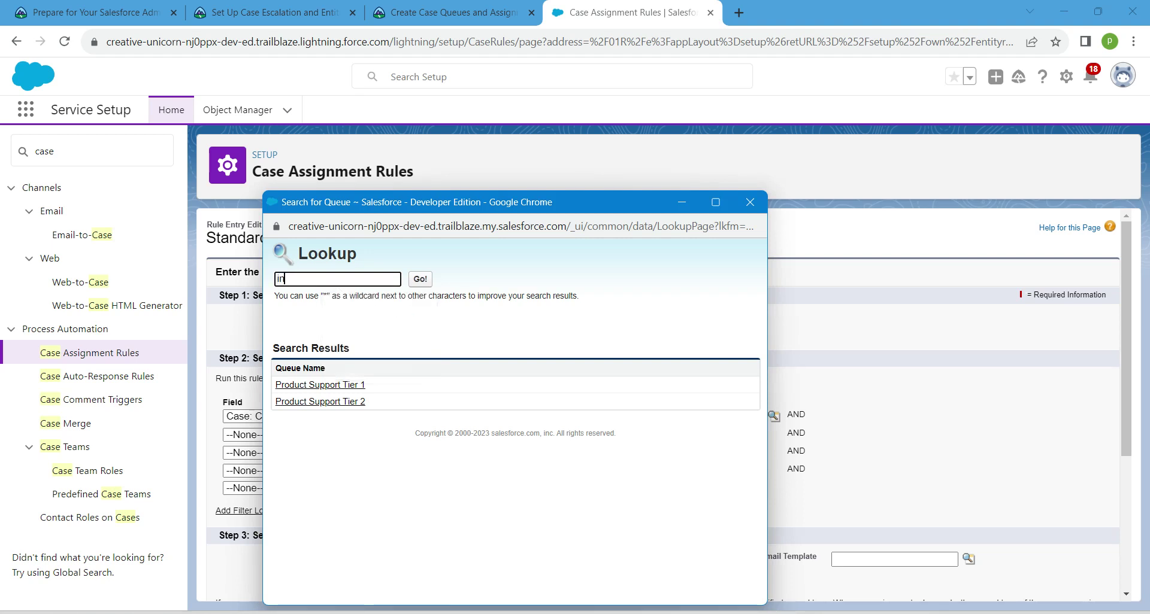
text(quiry)
key(Return)
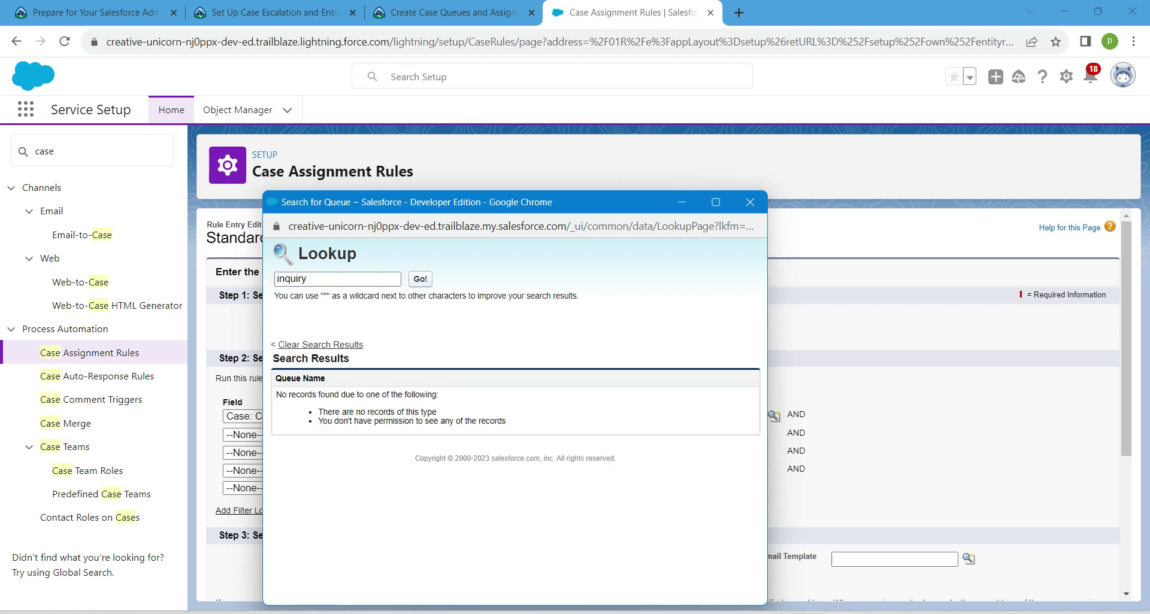
click(750, 203)
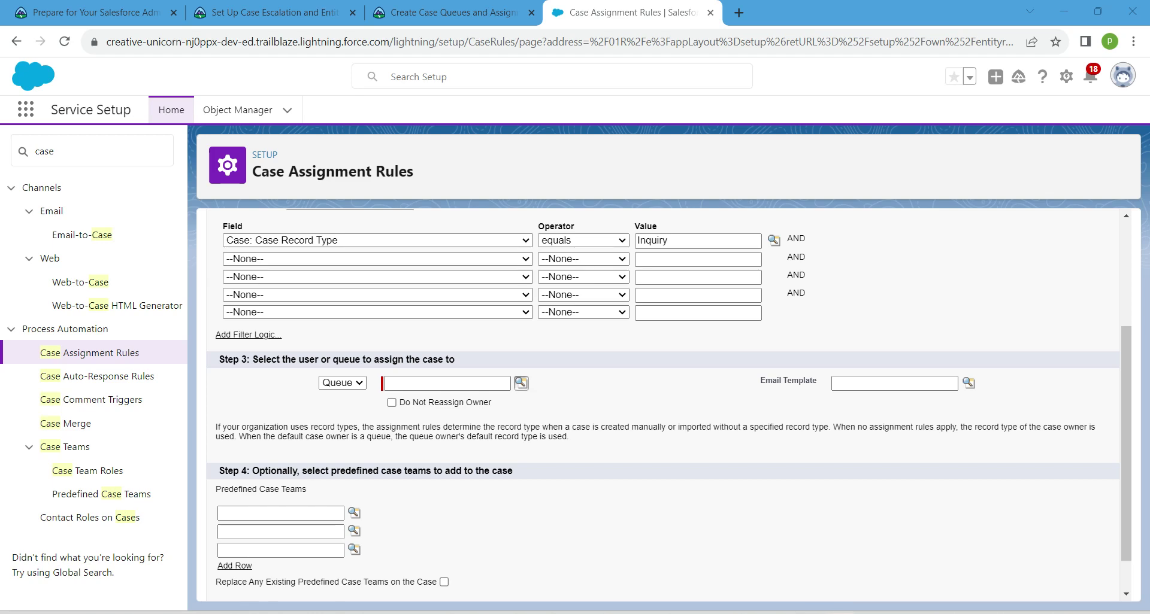
- Assign the Inquiry entry's cases to the Product Support Tier 1 queue and save the entry
click(521, 383)
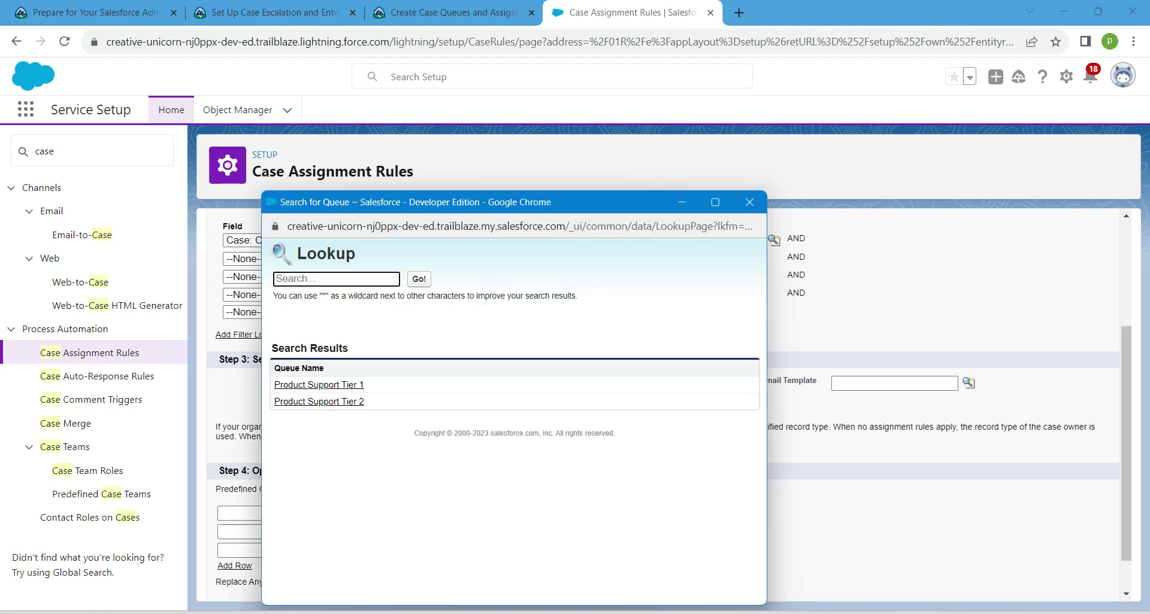
click(319, 385)
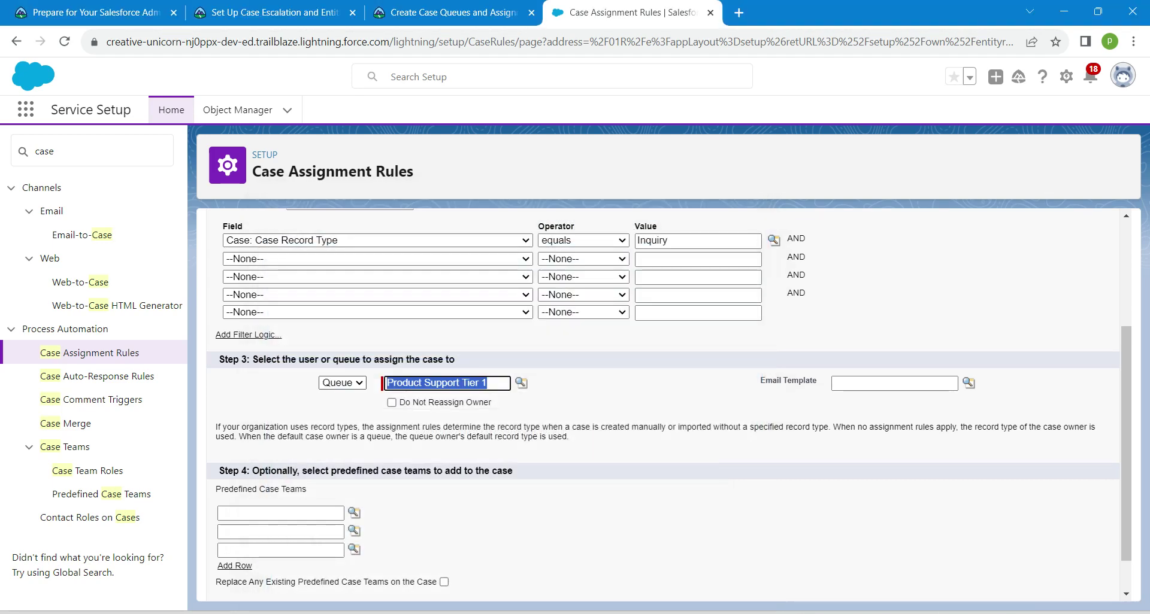
click(574, 404)
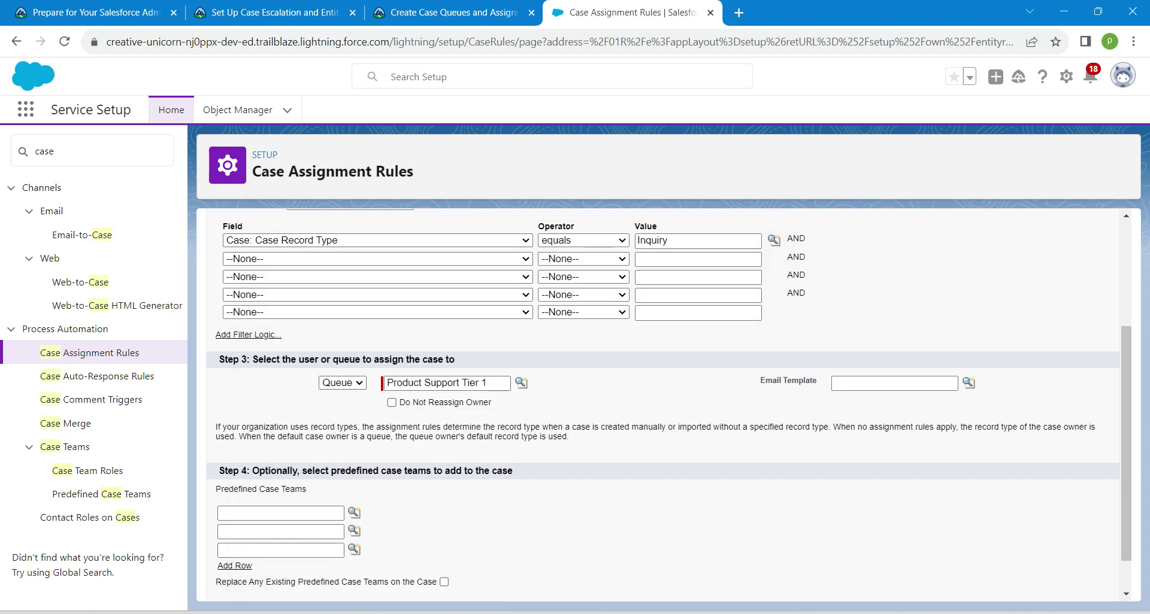
scroll(659, 401, down, 1)
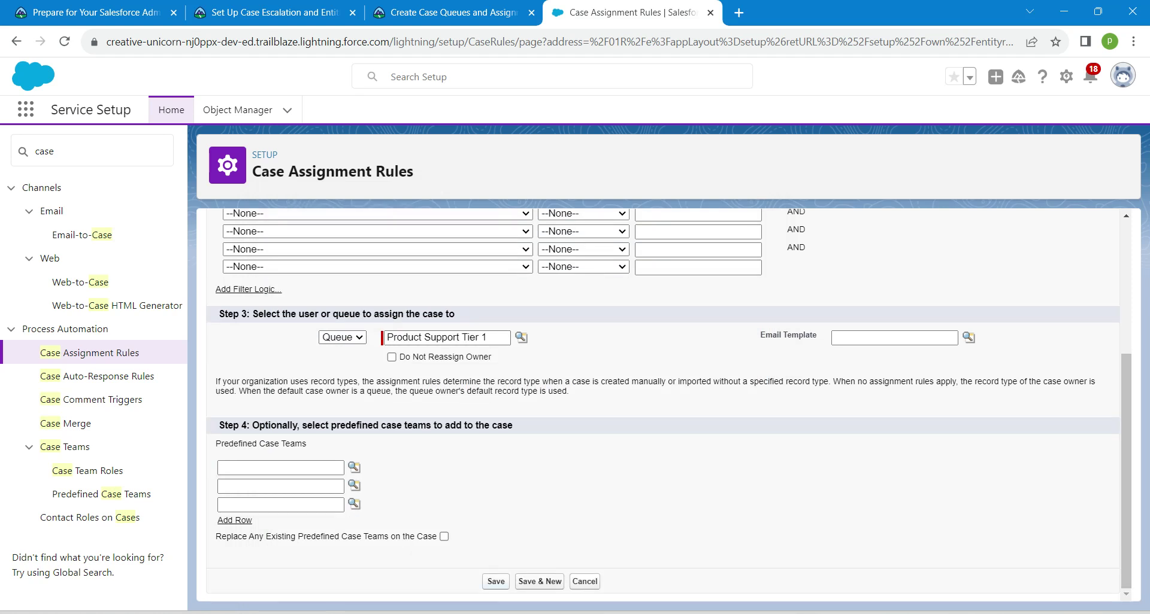
click(496, 581)
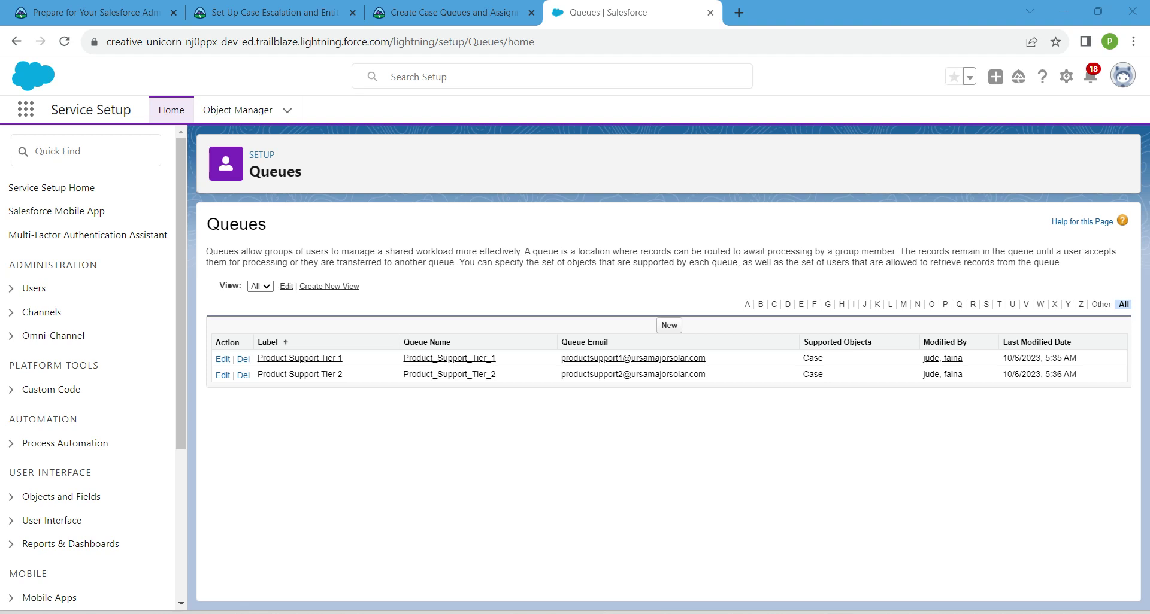
- Search Setup for "suppo" and open Support Settings
click(86, 151)
text(s)
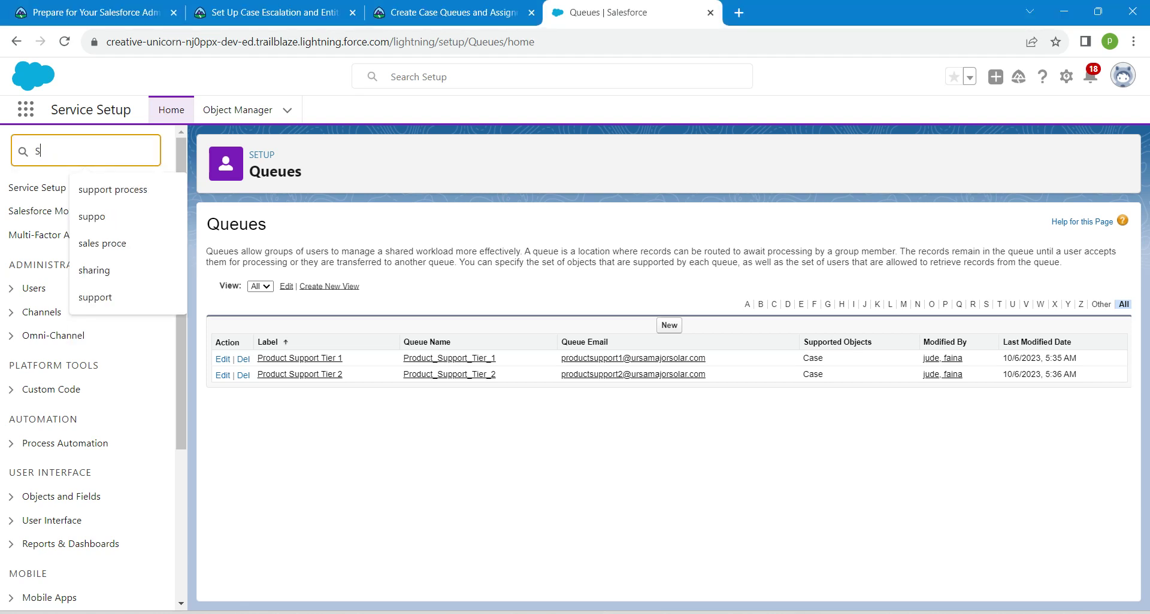
text(uppo)
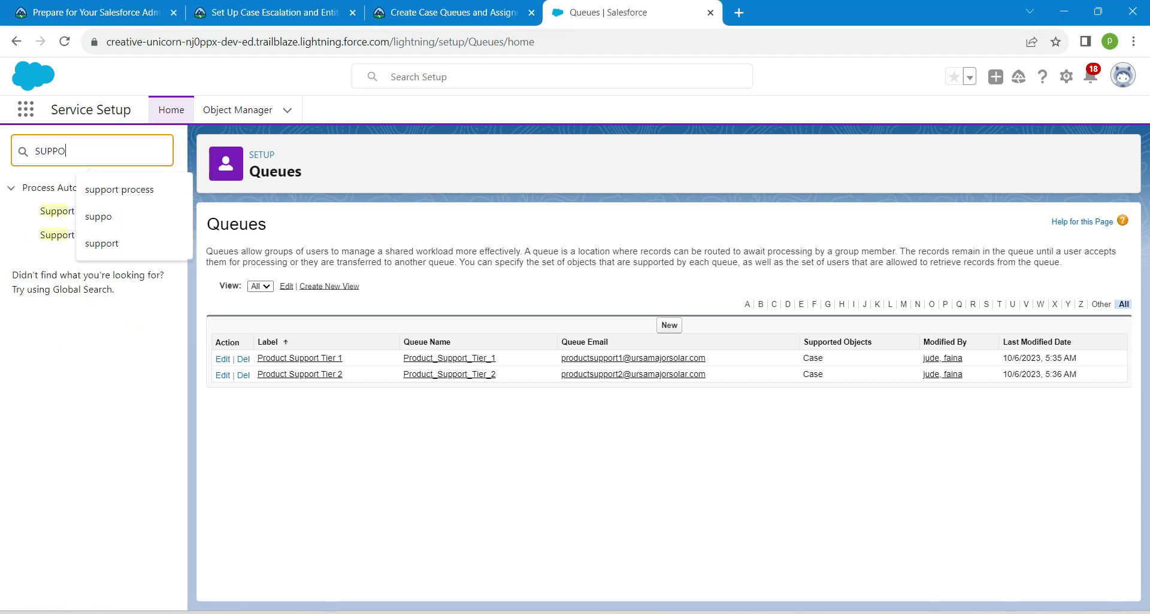
click(82, 336)
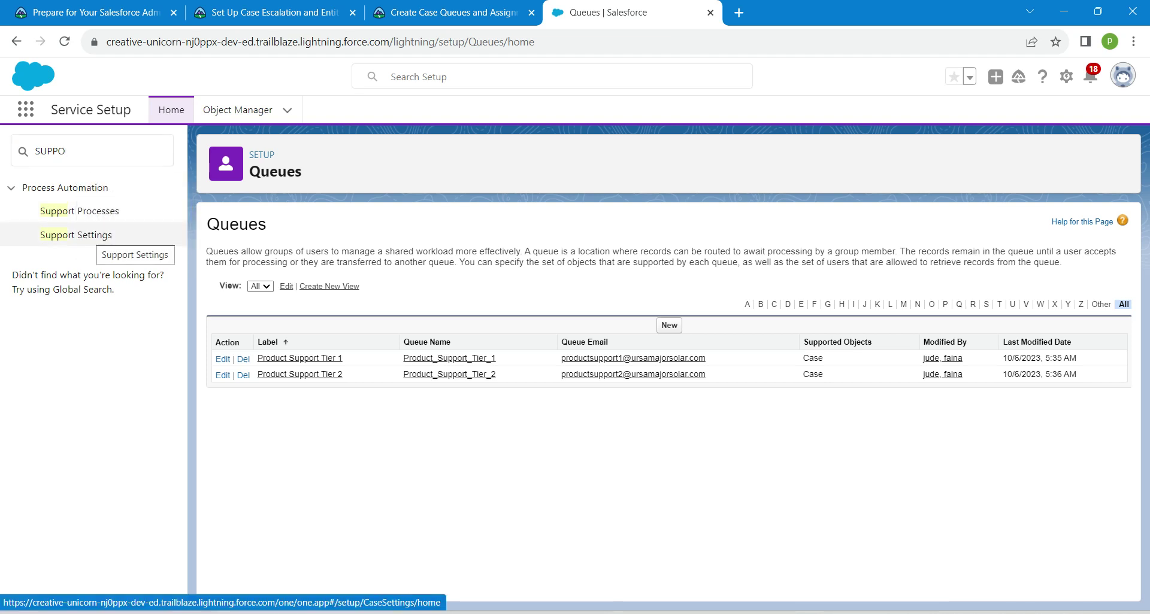
click(90, 235)
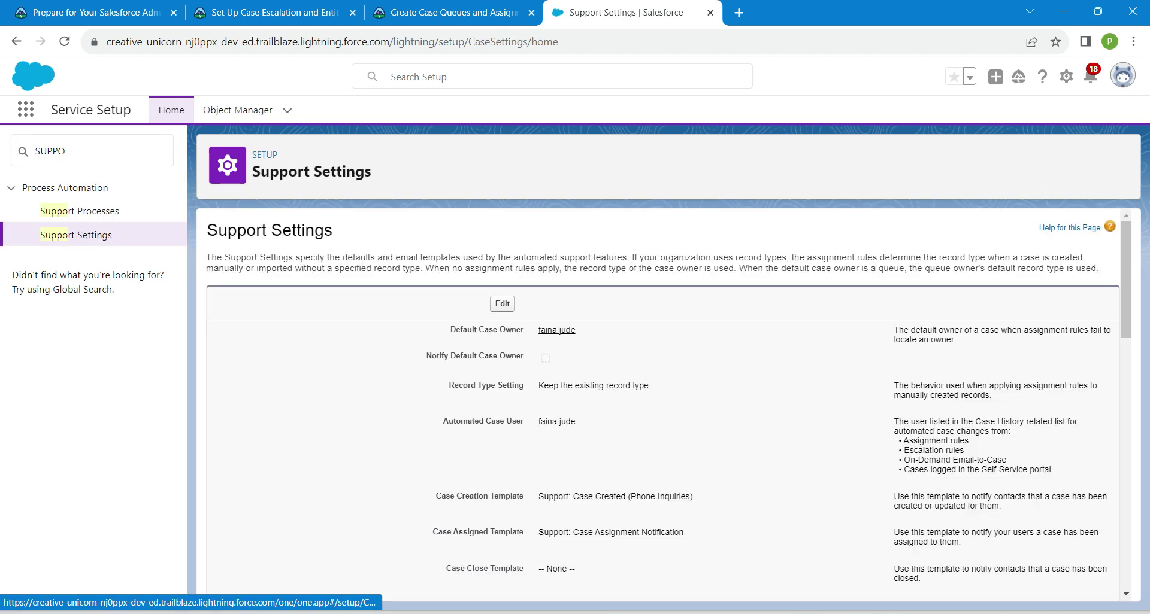
- Edit the support settings to make System the Automated Case User and save them
click(501, 304)
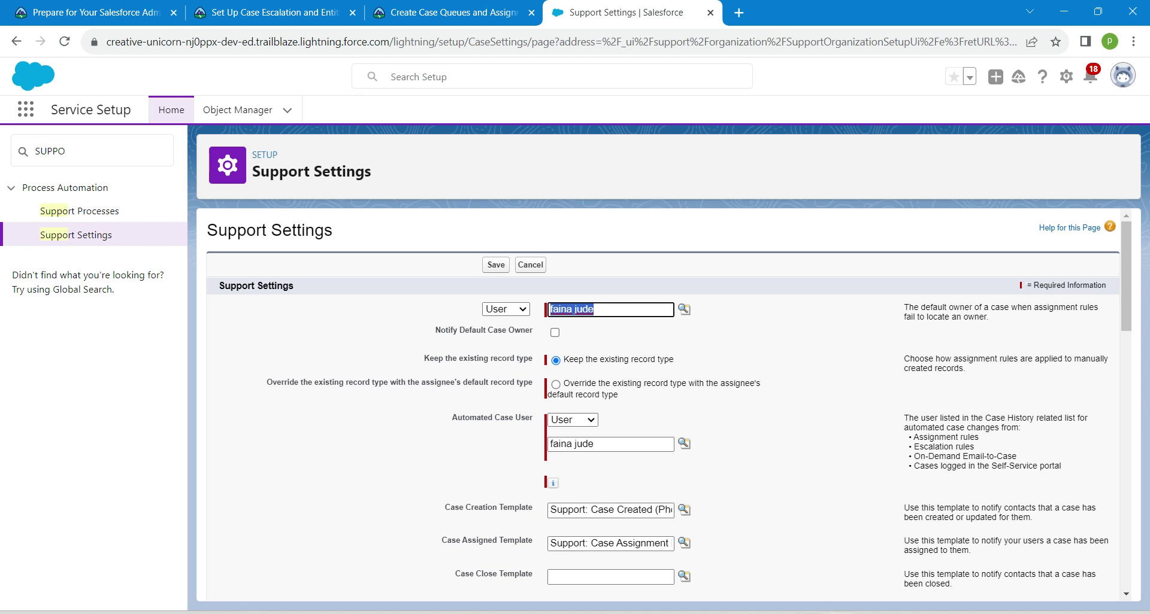
key(alt+Tab)
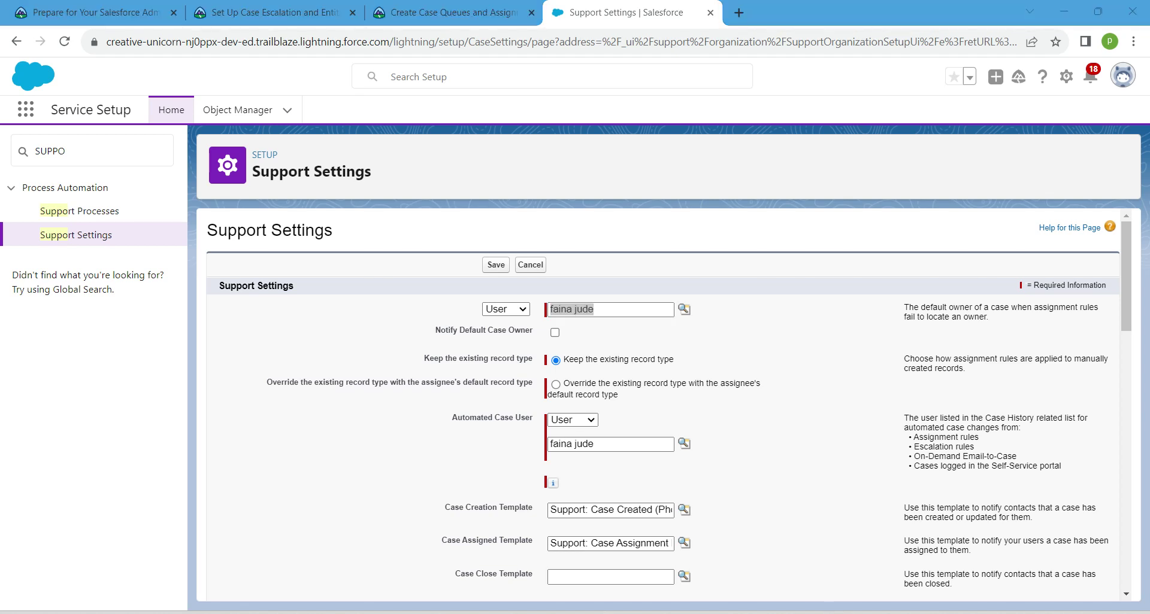
drag(451, 417, 534, 417)
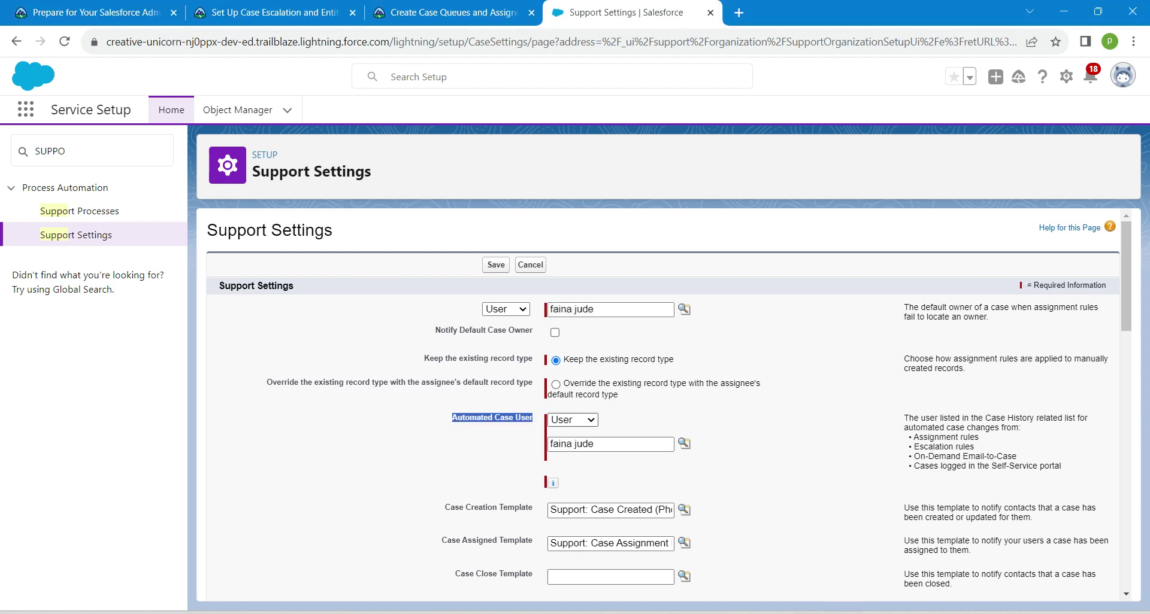
click(573, 420)
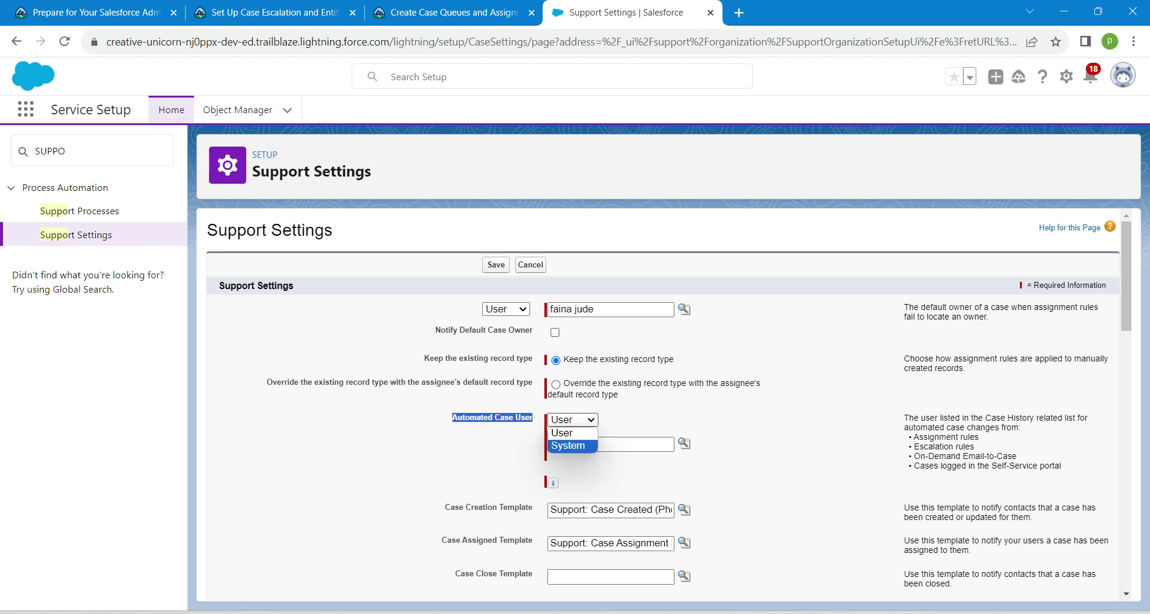
click(568, 446)
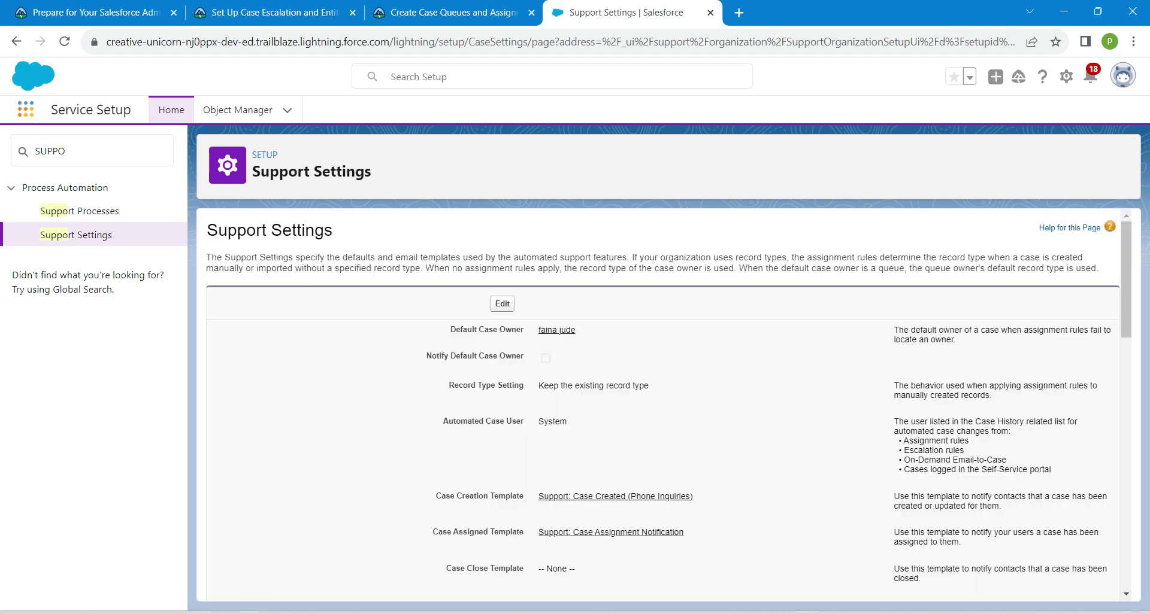
- Switch to the Service app and open the recently viewed contact belonging to Pyramid Construction Inc
click(25, 110)
click(66, 206)
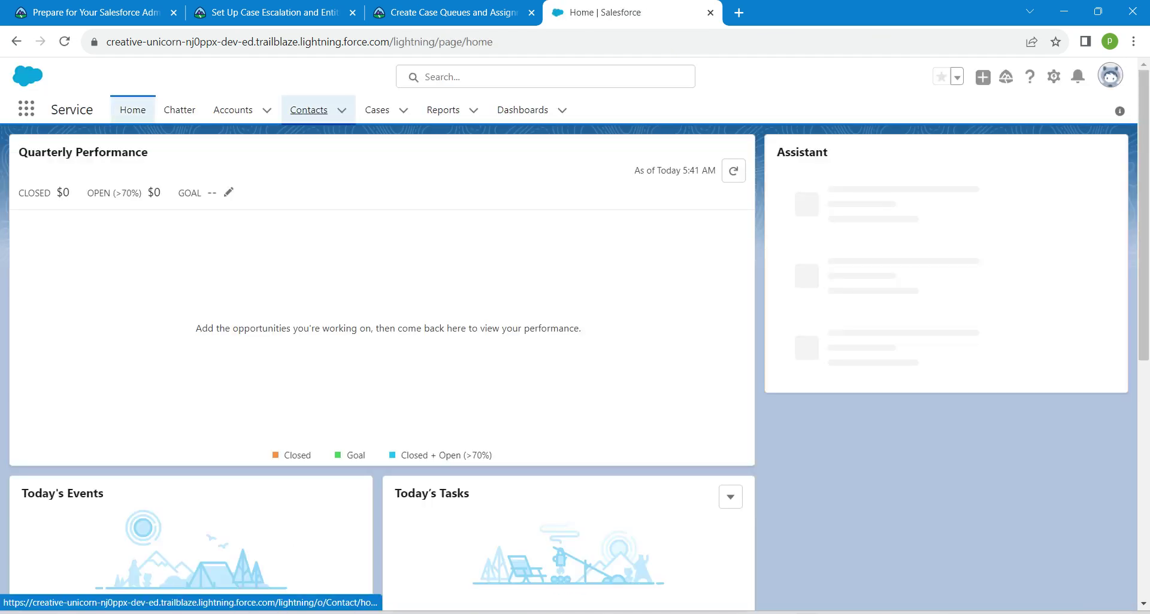
click(308, 109)
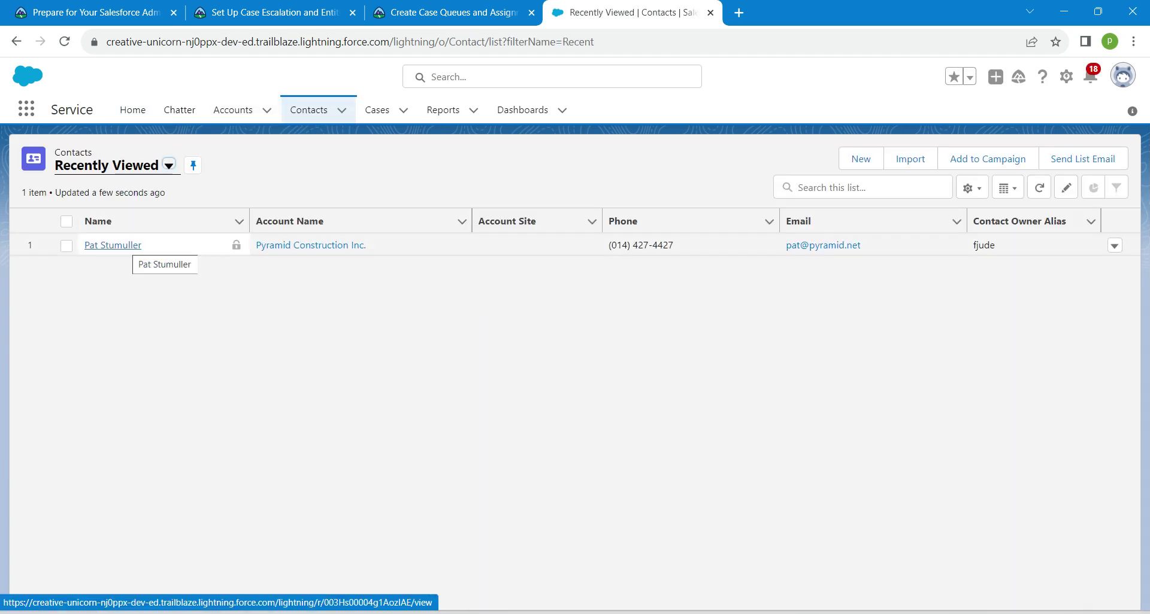
click(112, 245)
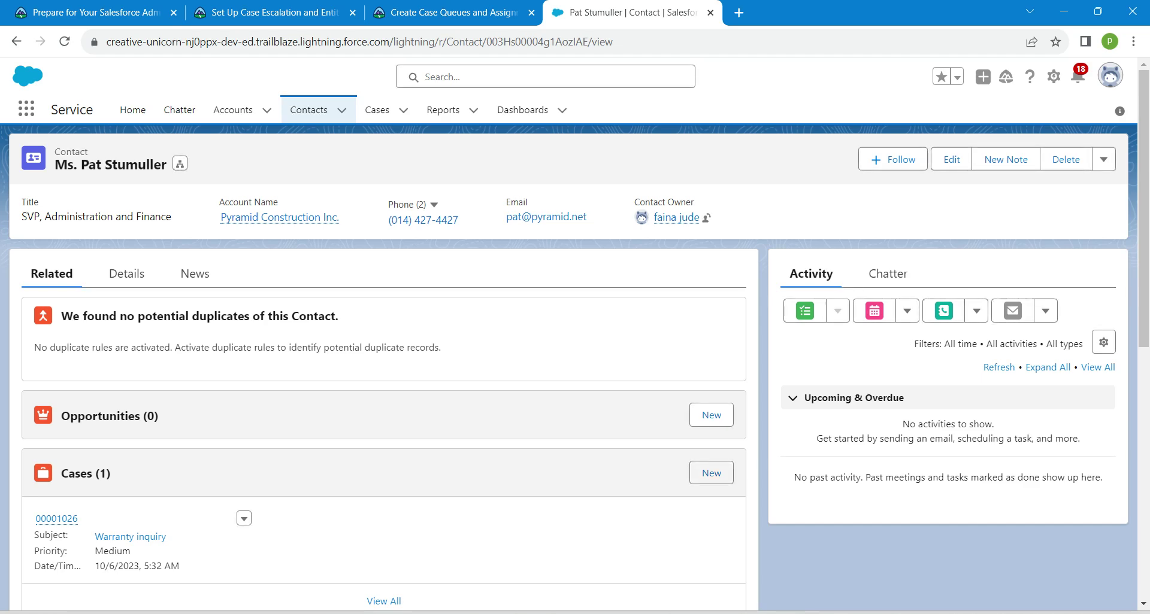
- Start a new case with the Product Support record type from the contact and set its type to Problem
click(711, 473)
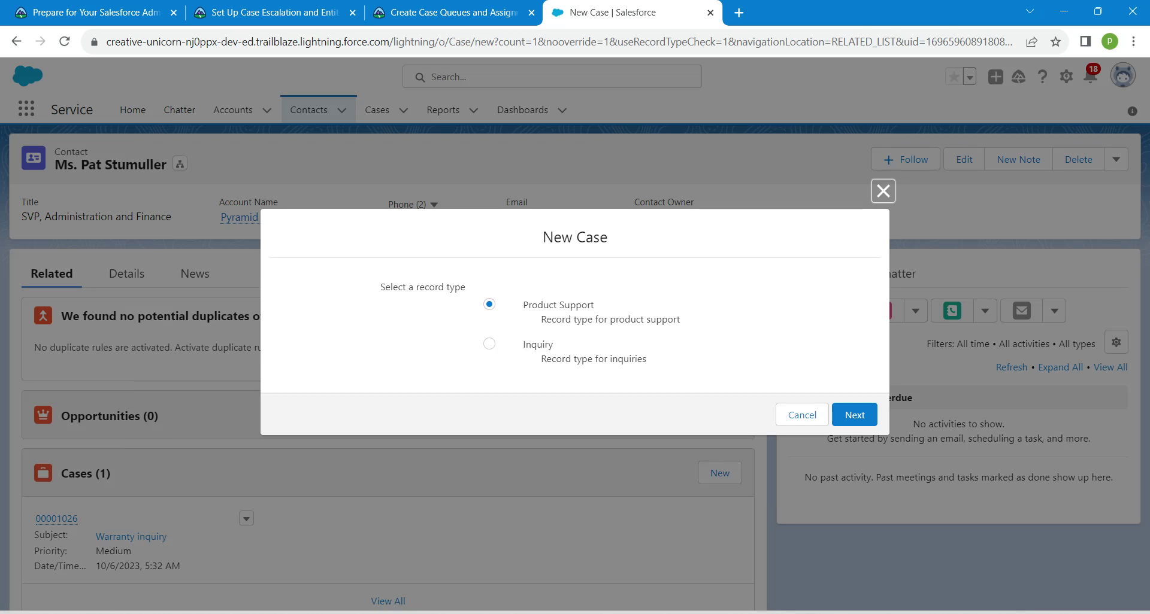
click(854, 415)
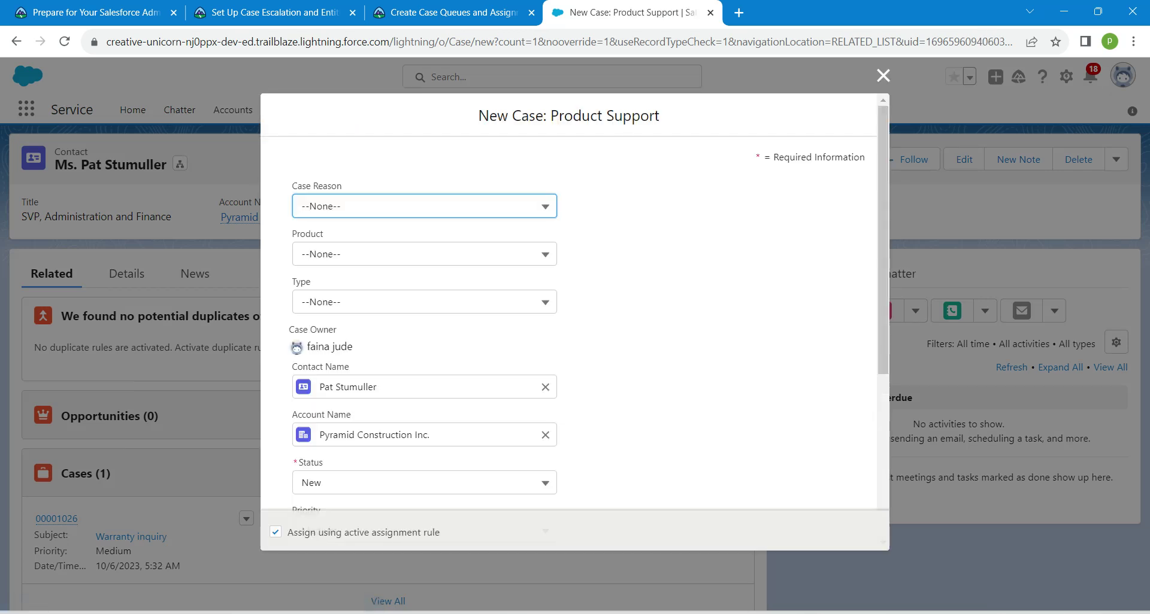
click(424, 303)
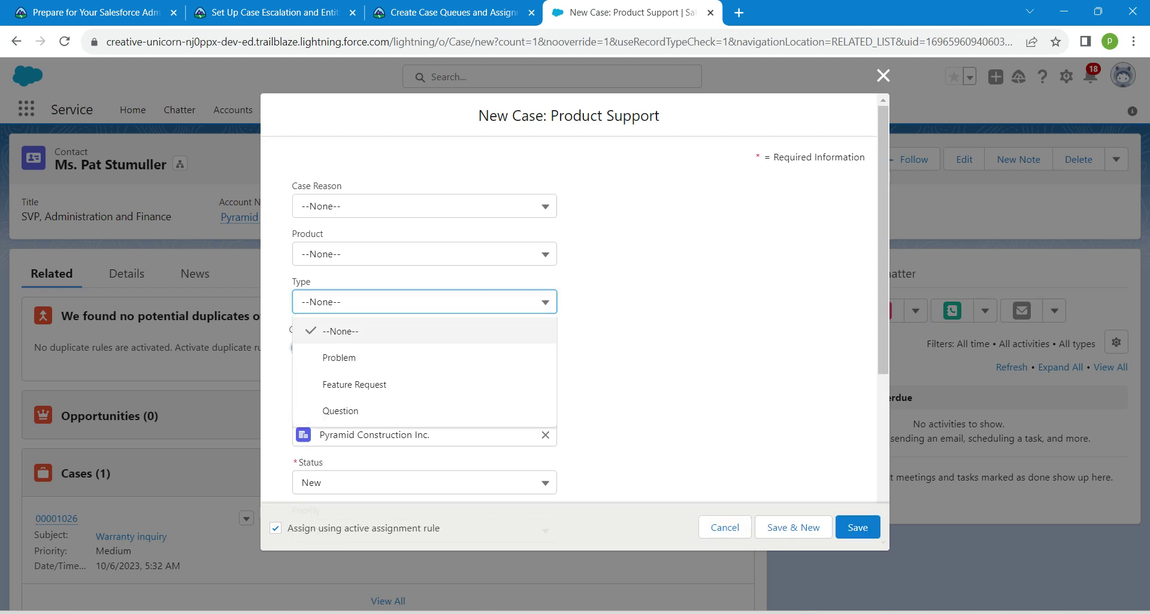
click(424, 358)
click(339, 358)
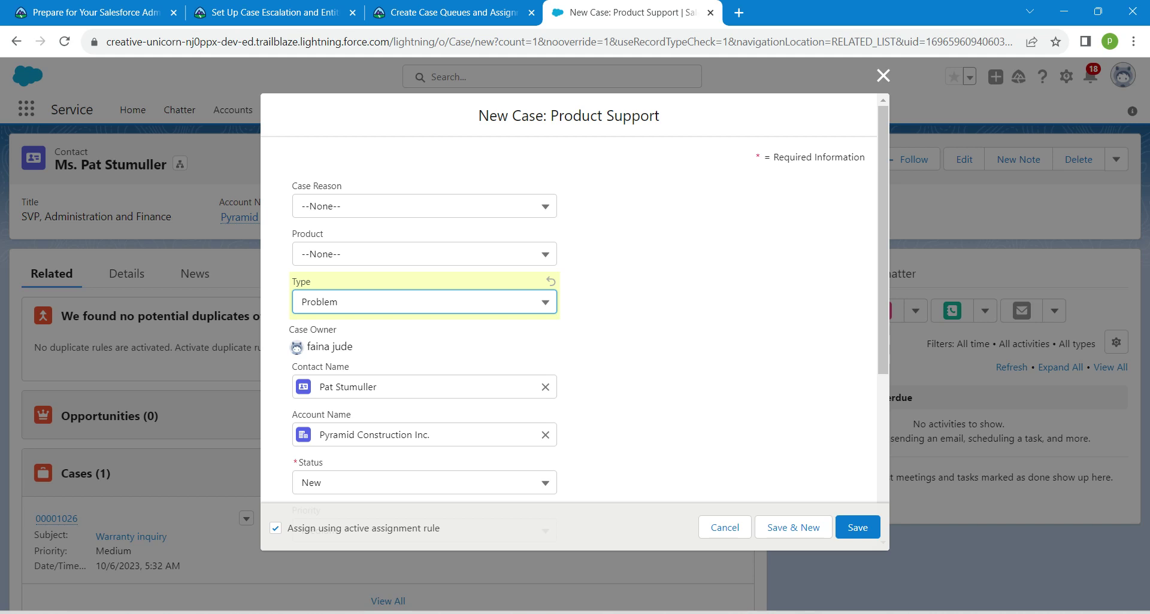
- Set the case reason to Performance, the product to Solar Panels and the case origin to Phone
click(424, 207)
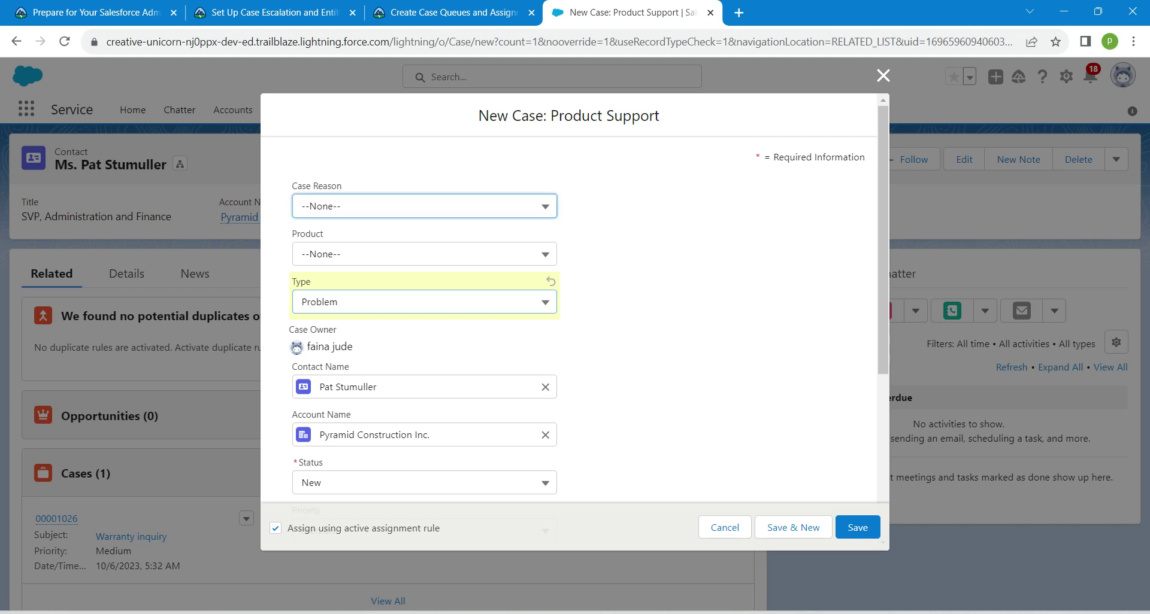
key(Return)
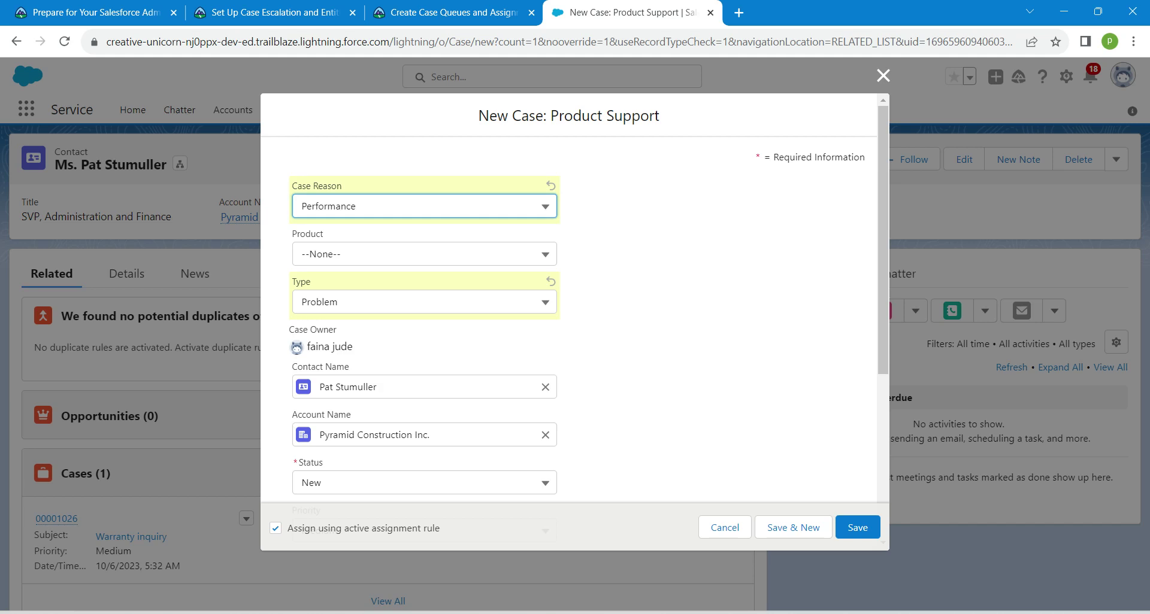
click(424, 255)
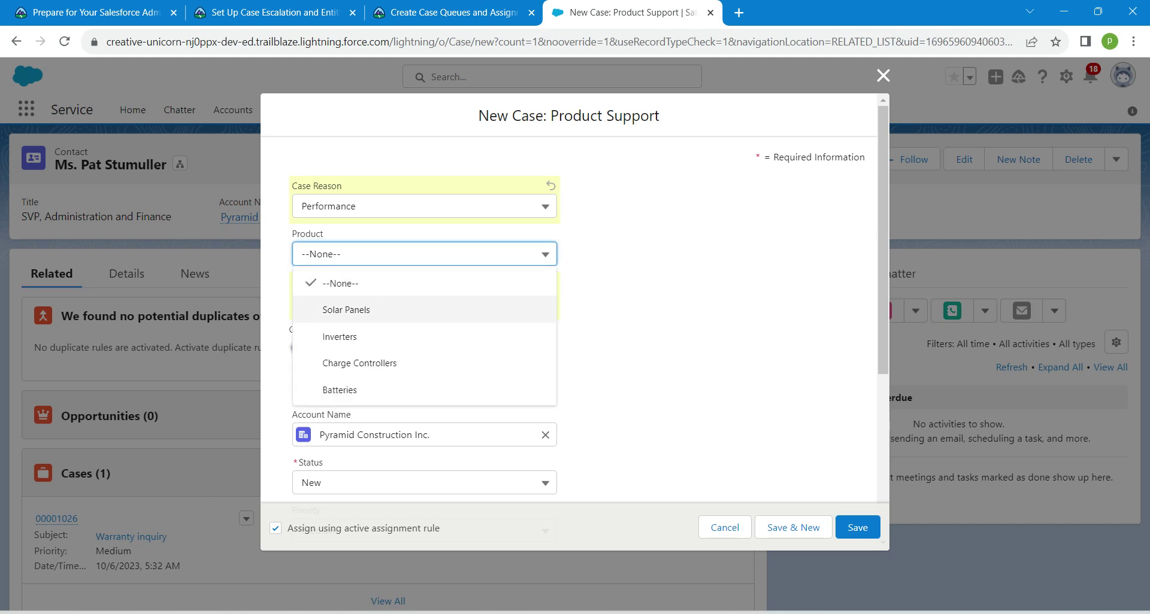
key(Return)
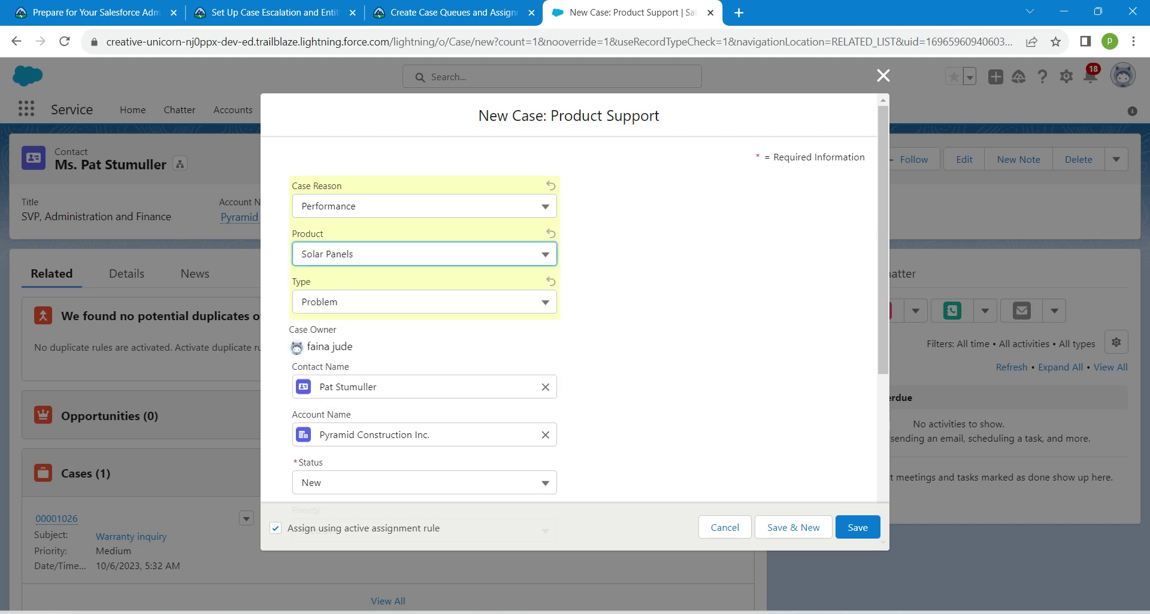
drag(884, 239, 883, 373)
click(424, 350)
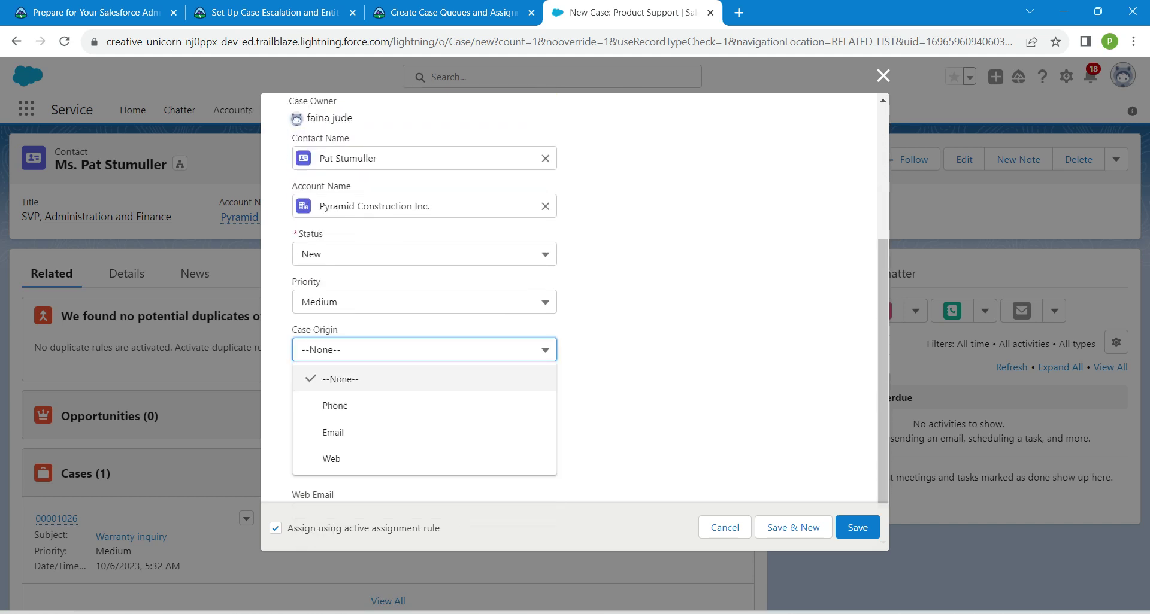
key(Return)
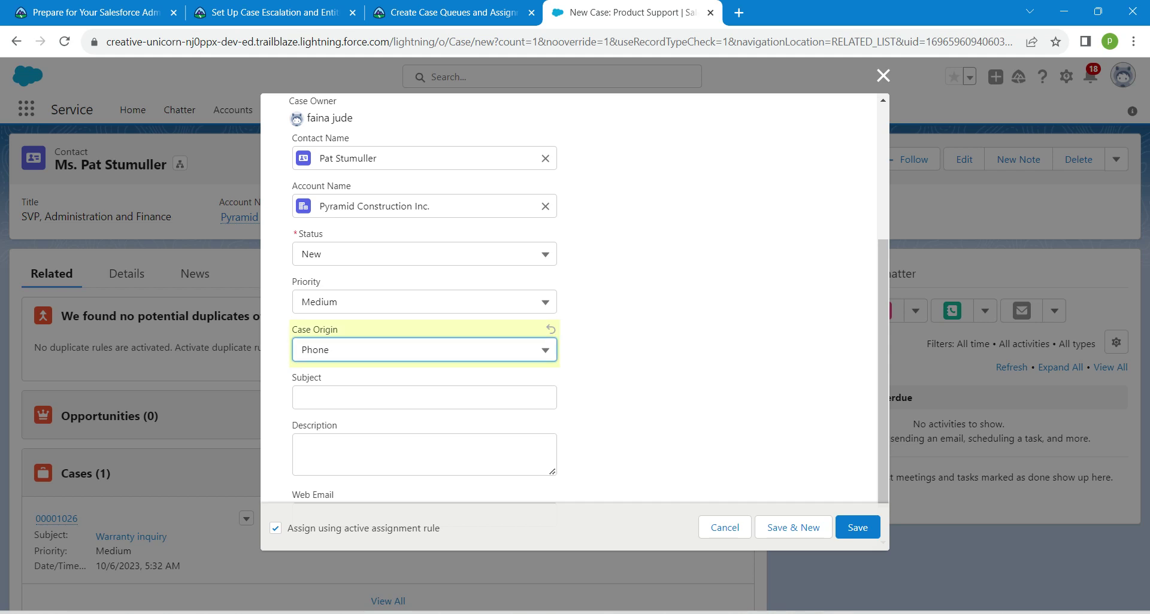
- Copy the subject "Solar Panels Not Working" from the Trailhead instructions into the new case's subject
key(alt+Tab)
click(454, 13)
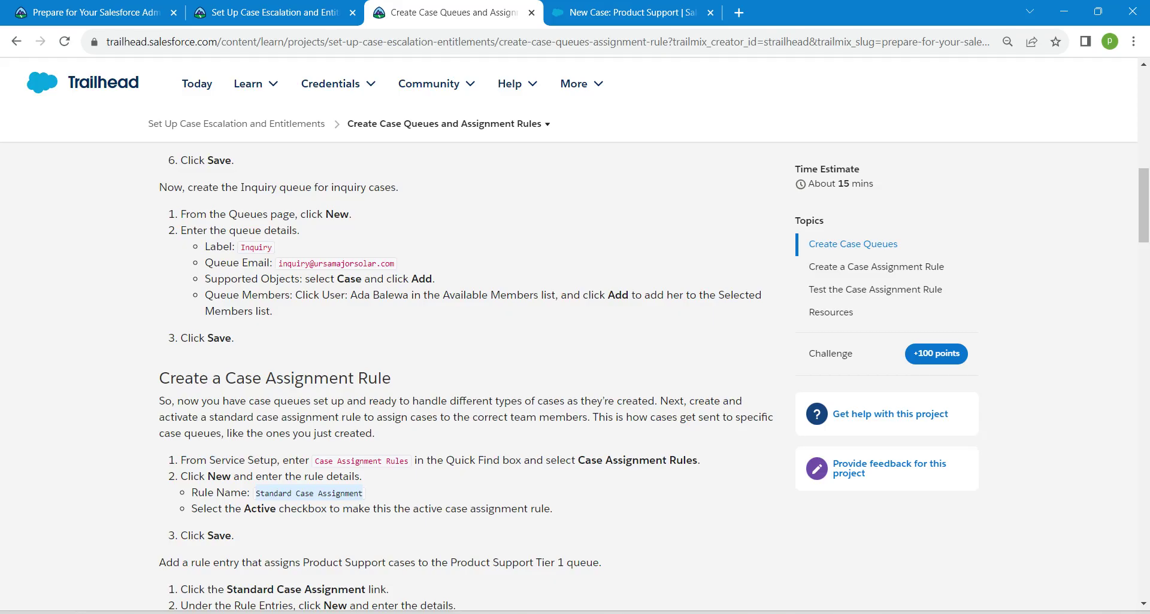
scroll(456, 377, down, 8)
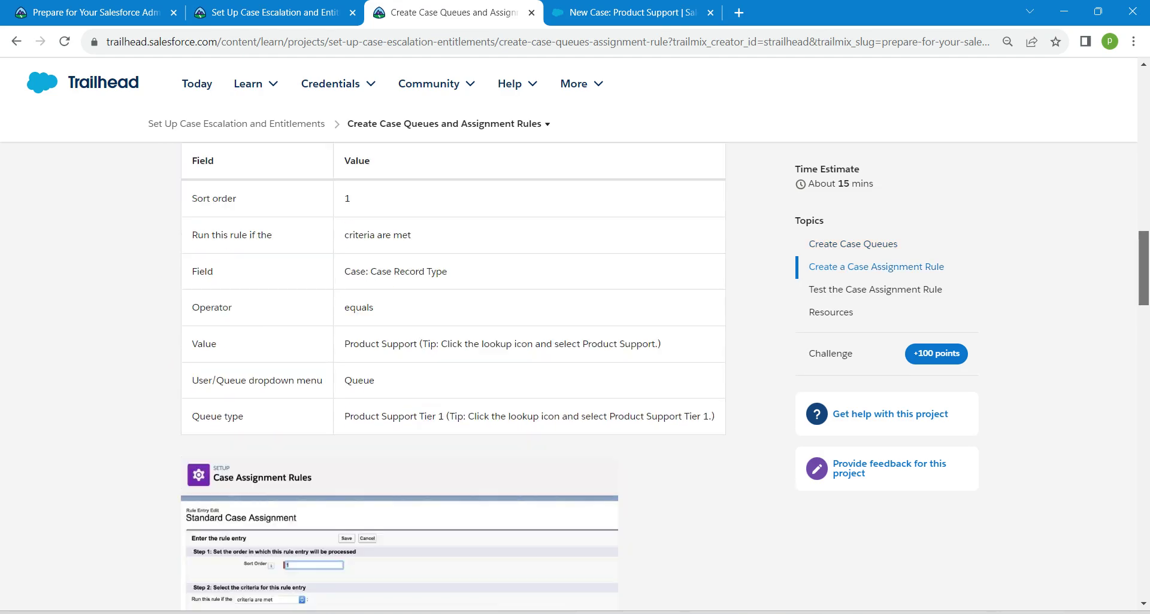
scroll(455, 377, down, 13)
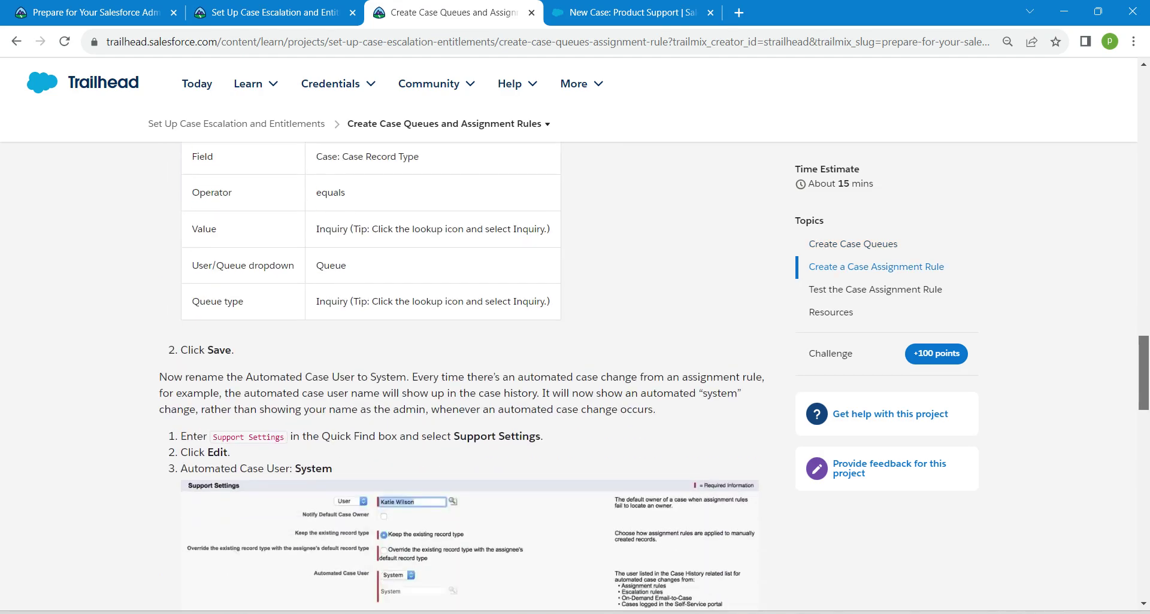
scroll(455, 378, down, 10)
scroll(455, 378, up, 5)
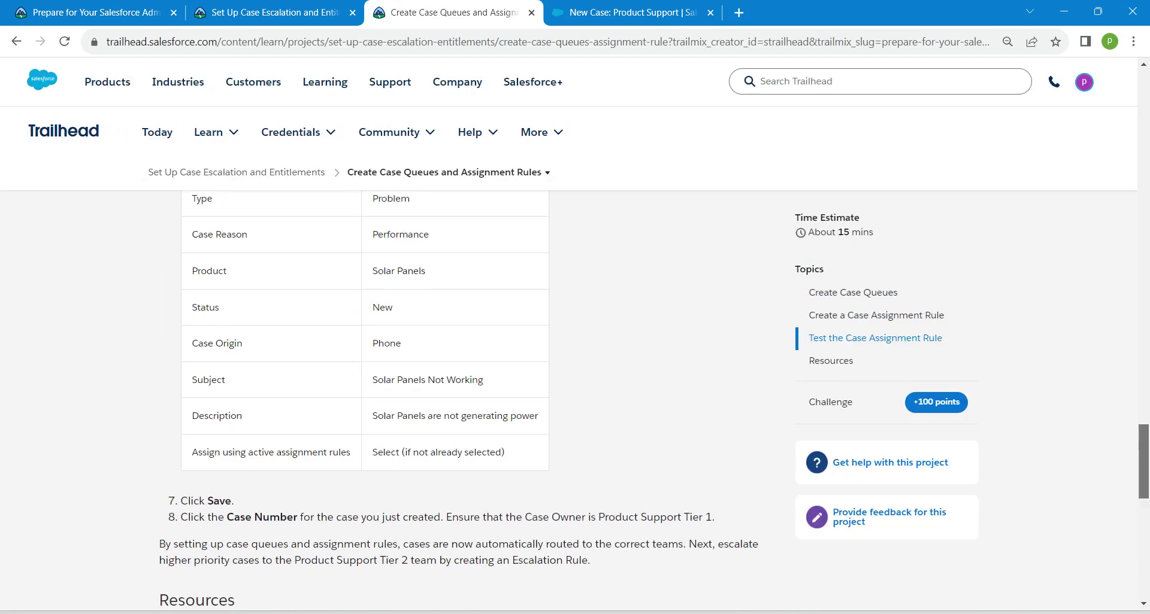
drag(371, 411, 483, 411)
key(ctrl+c)
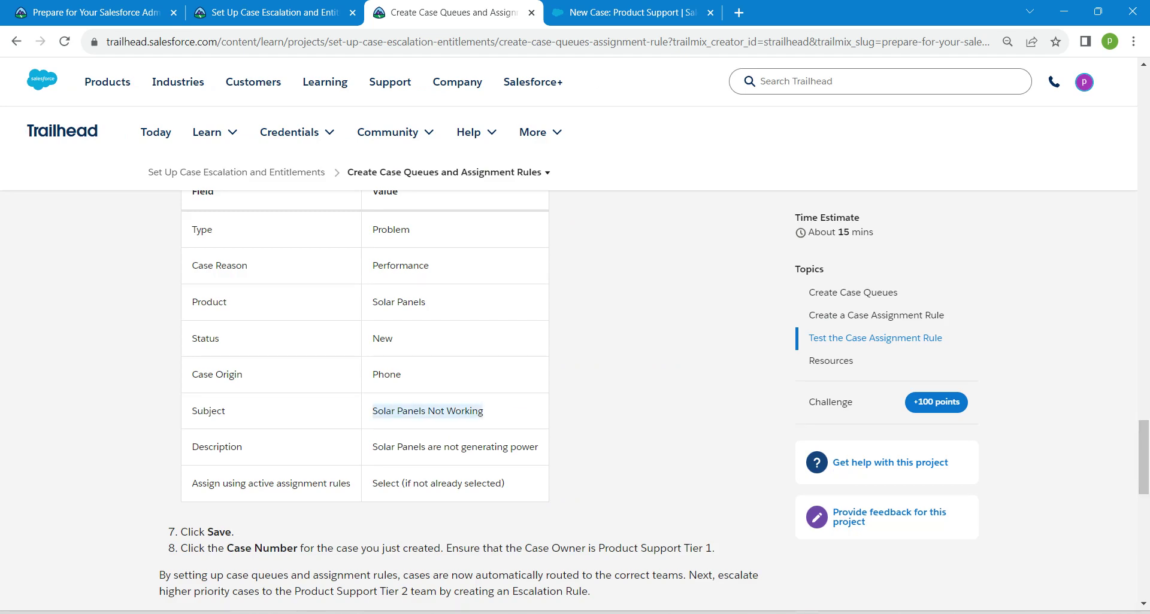
click(590, 12)
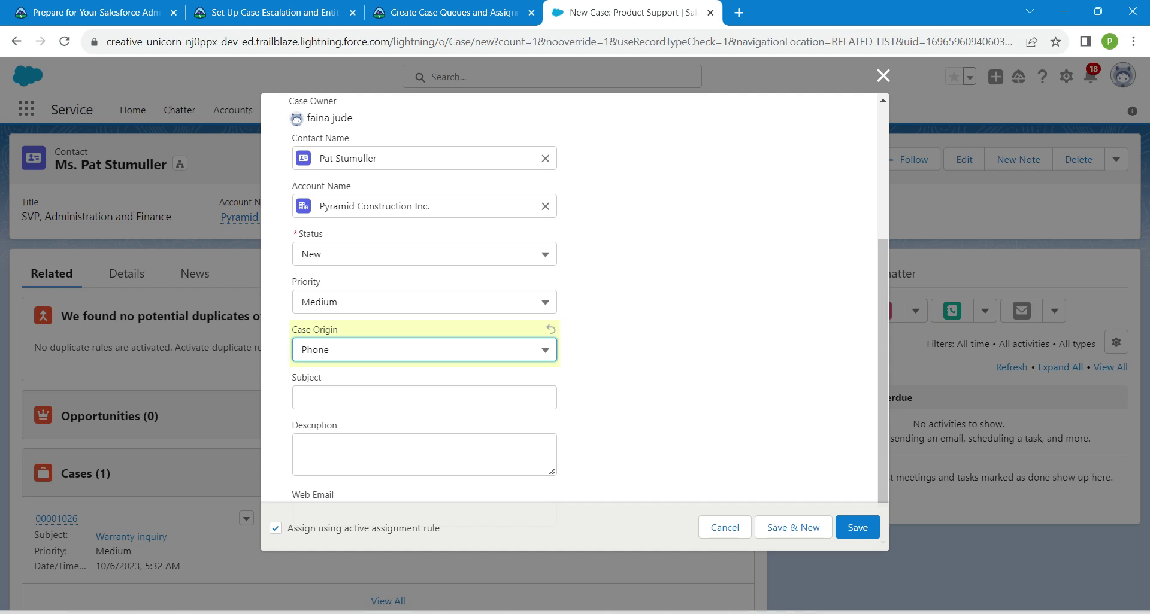
key(Tab)
key(ctrl+v)
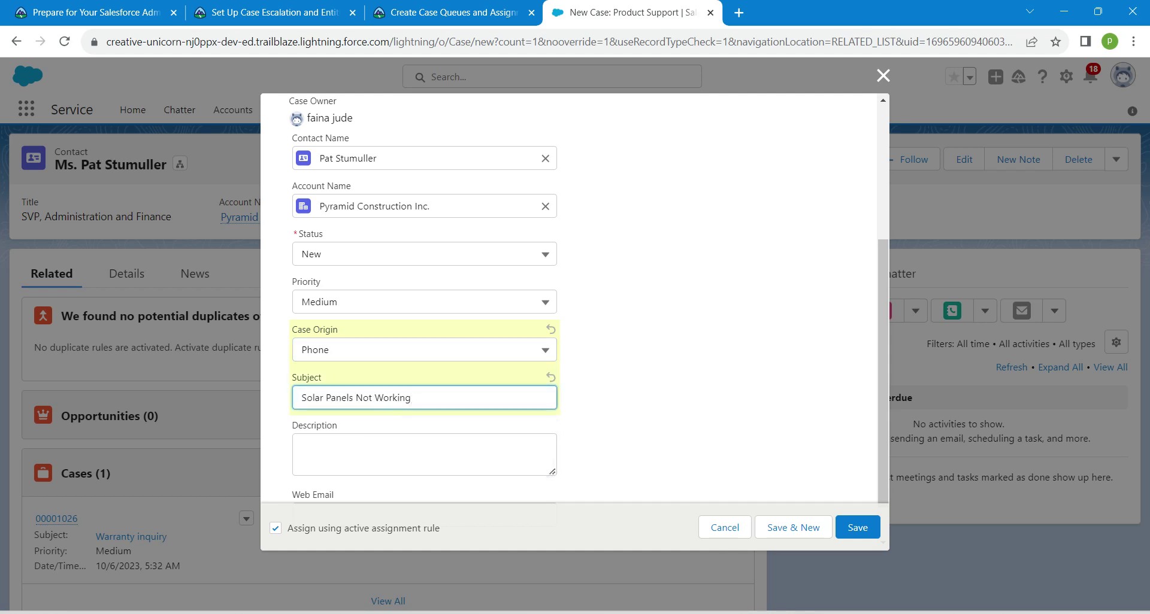
- Copy the description "Solar Panels are not generating power" from the Trailhead instructions into the case's description
key(Tab)
key(ctrl+shift+Tab)
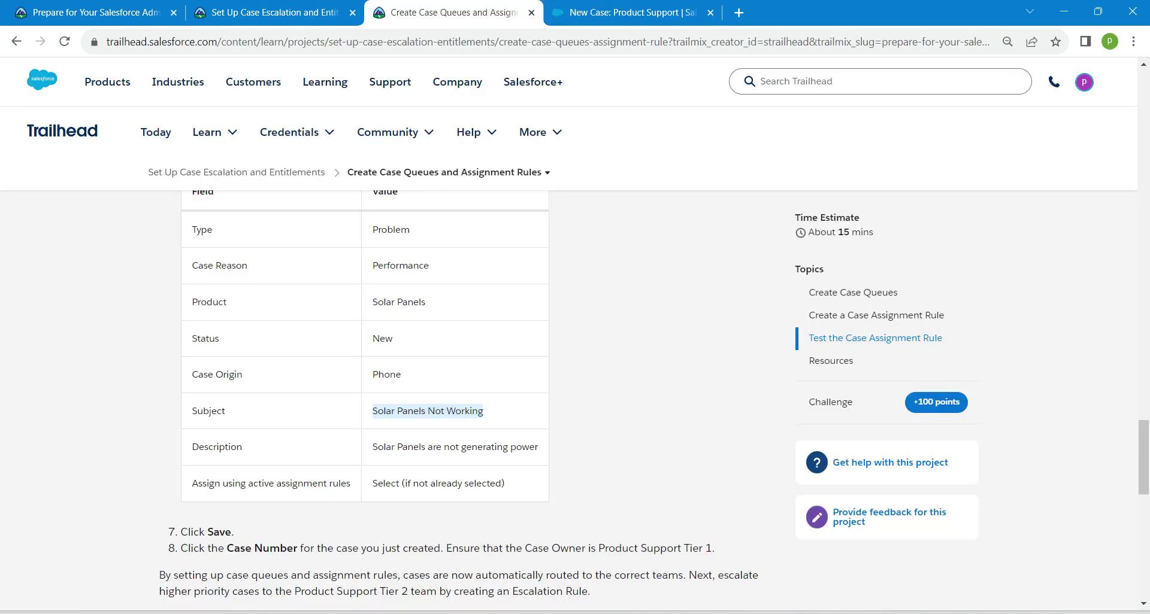
drag(372, 447, 539, 447)
key(ctrl+c)
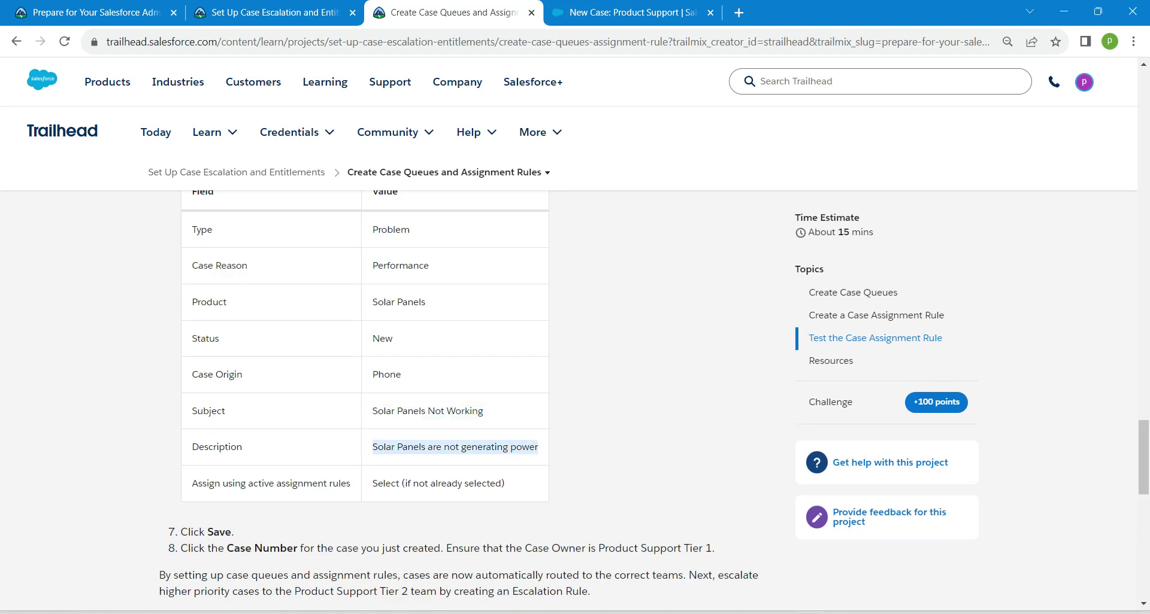
key(ctrl+Tab)
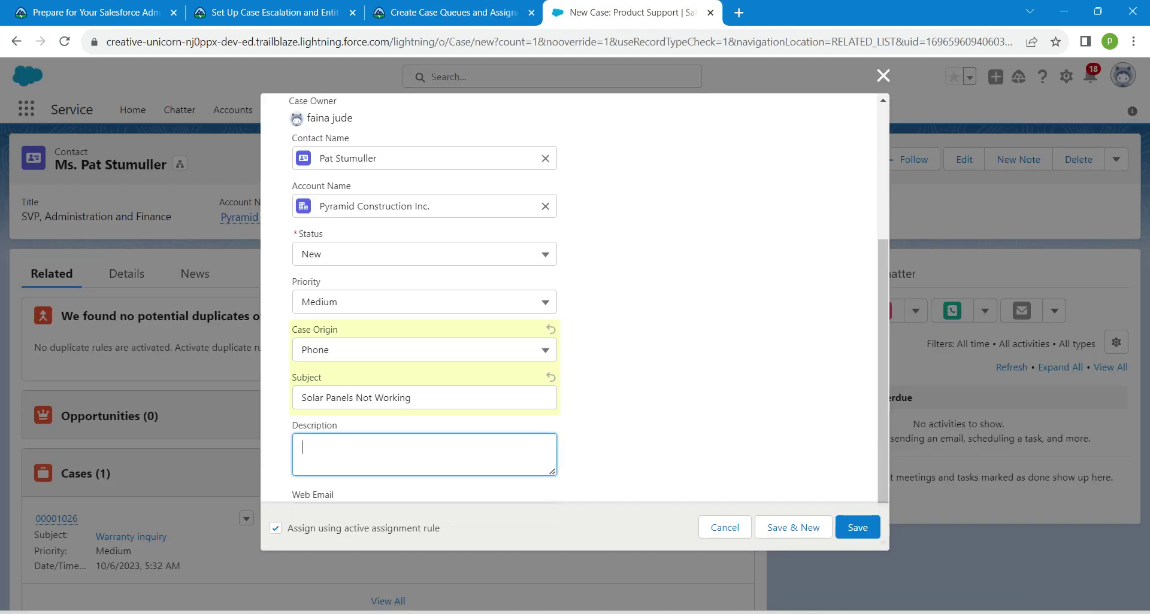
key(ctrl+v)
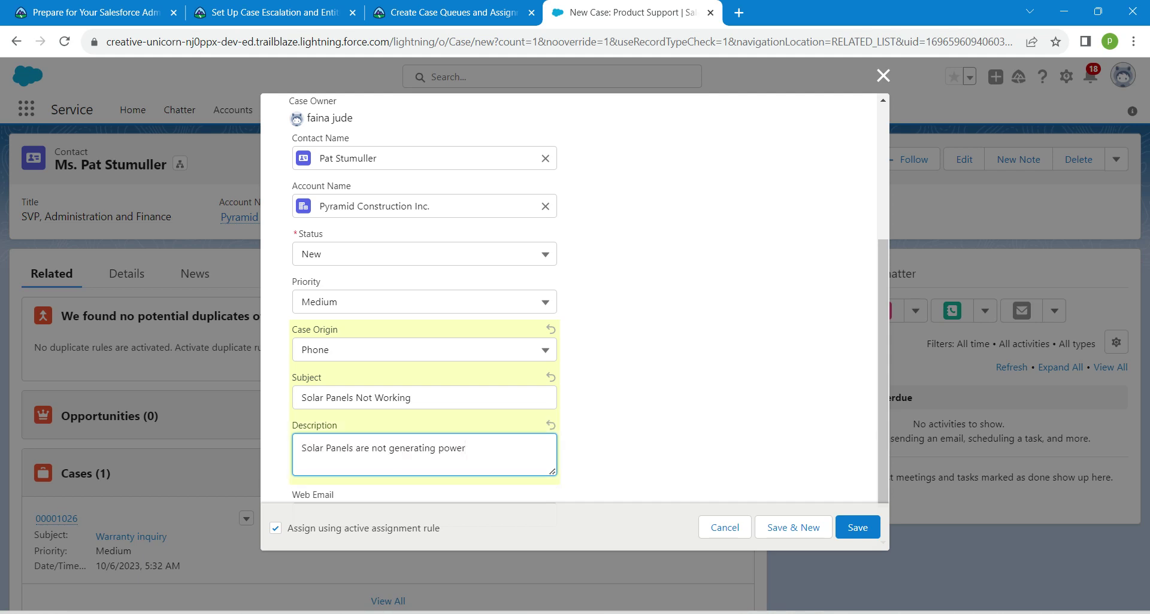
- Review the new case's entries, keeping assignment by the active assignment rule selected, and save the case
click(677, 407)
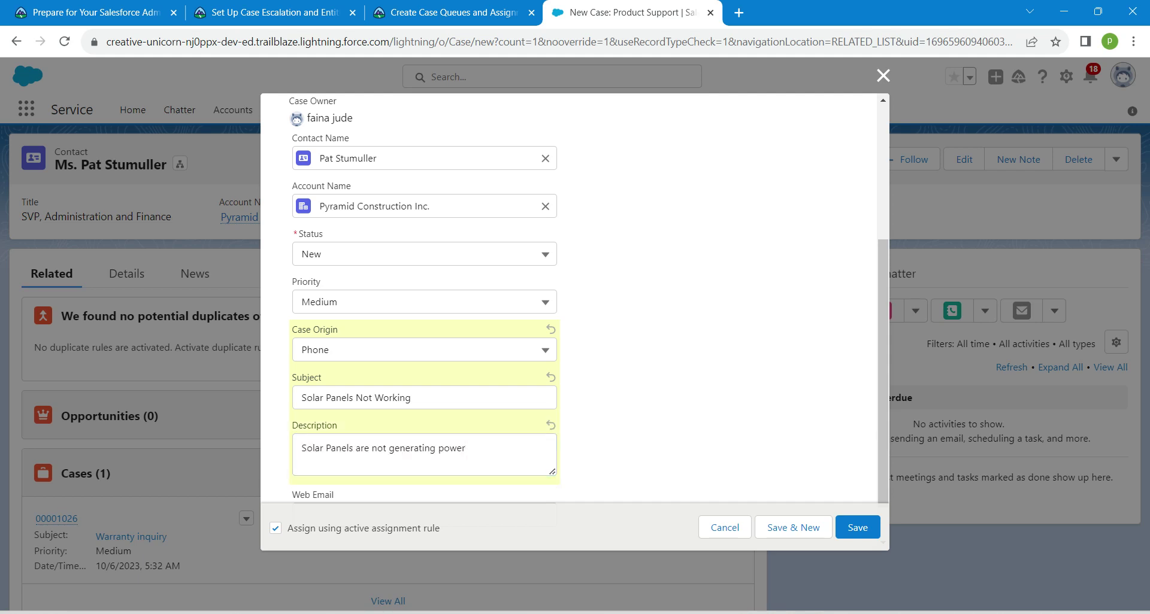
scroll(573, 299, up, 1)
scroll(569, 299, up, 2)
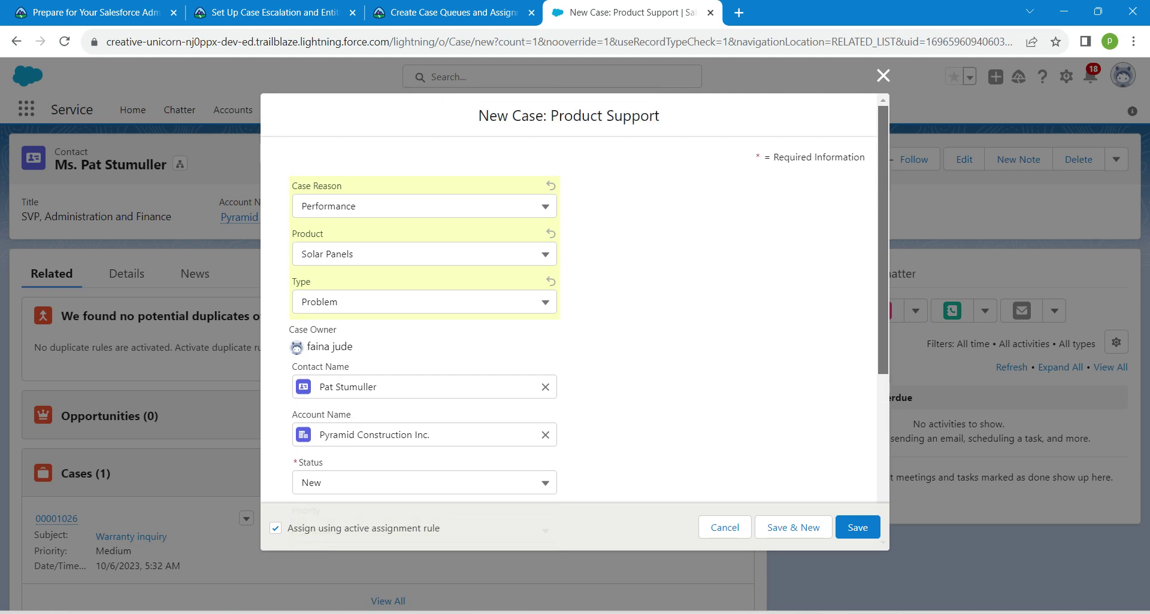
scroll(569, 300, down, 5)
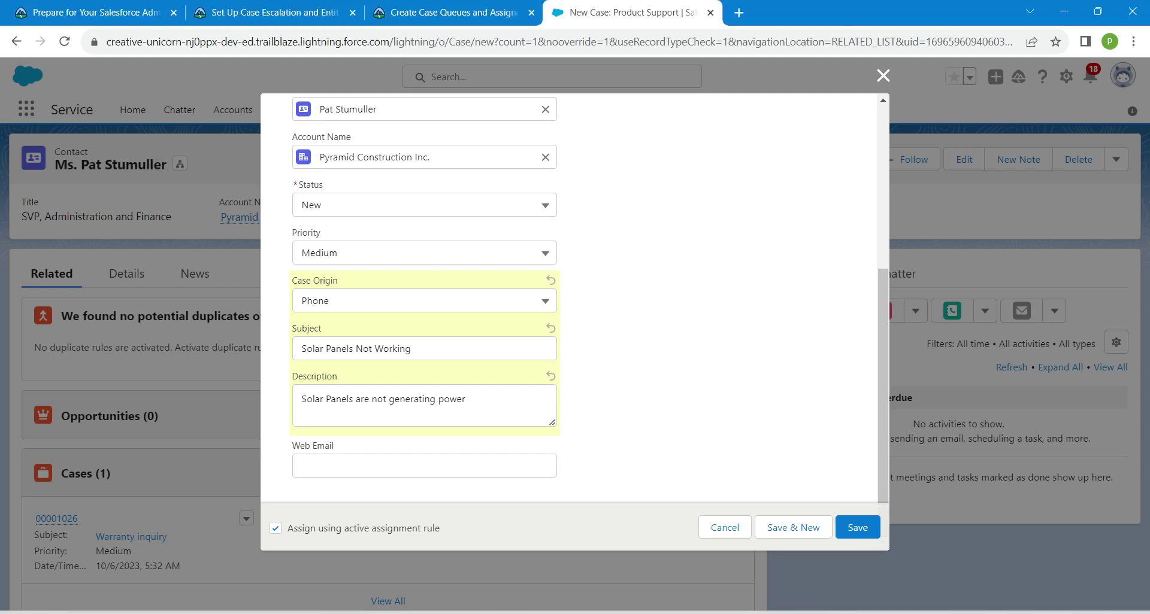
drag(440, 528, 287, 528)
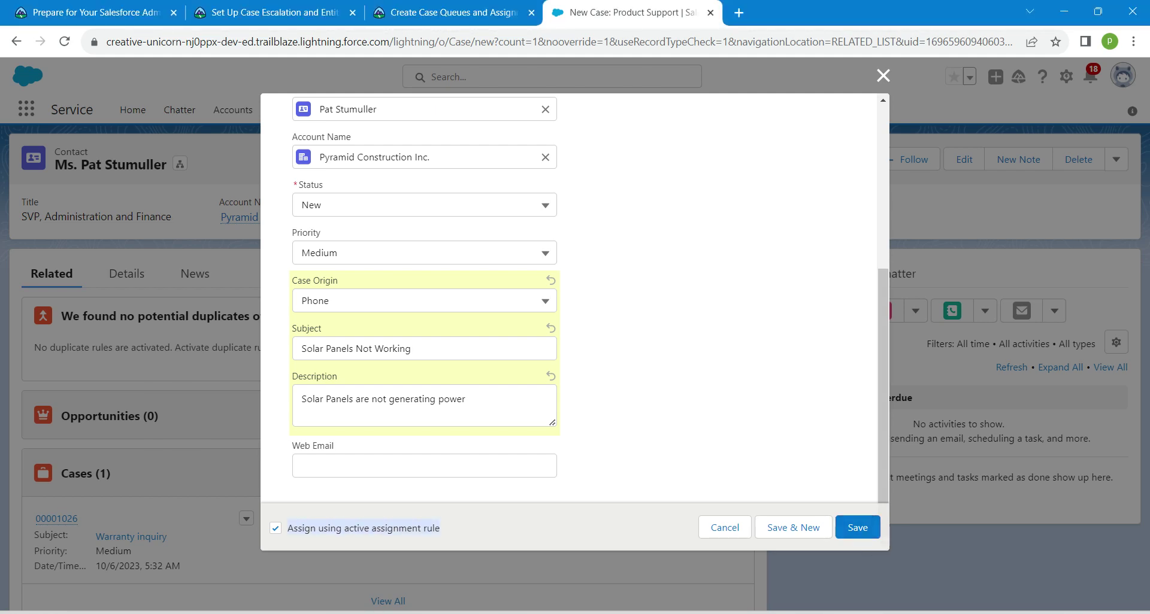
click(857, 527)
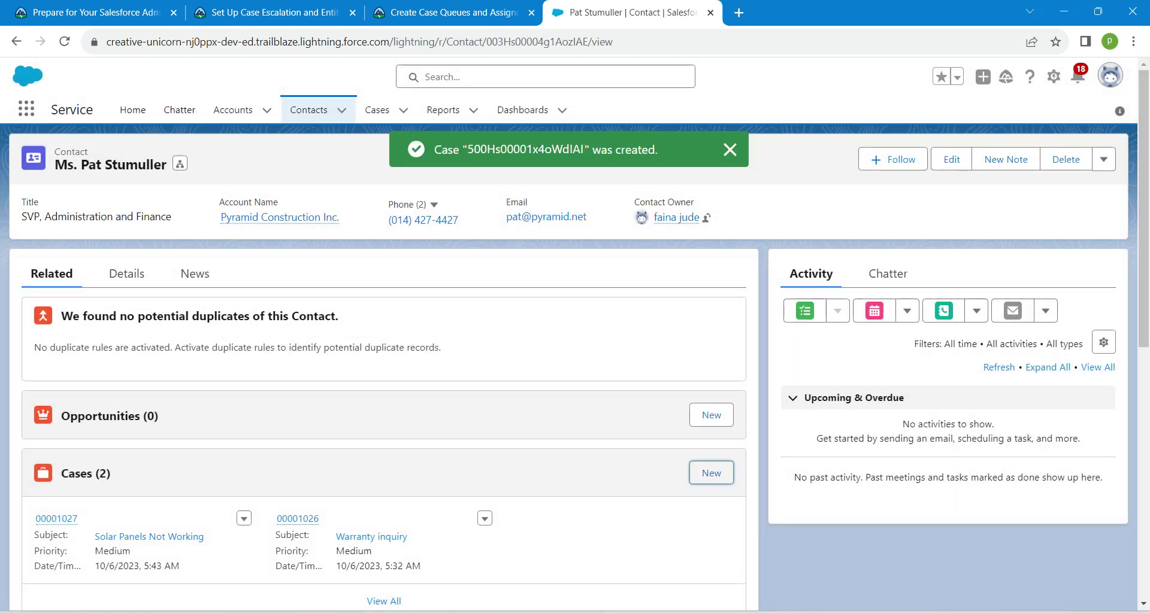
- Open the newly created Solar Panels Not Working case and check its case owner
click(526, 149)
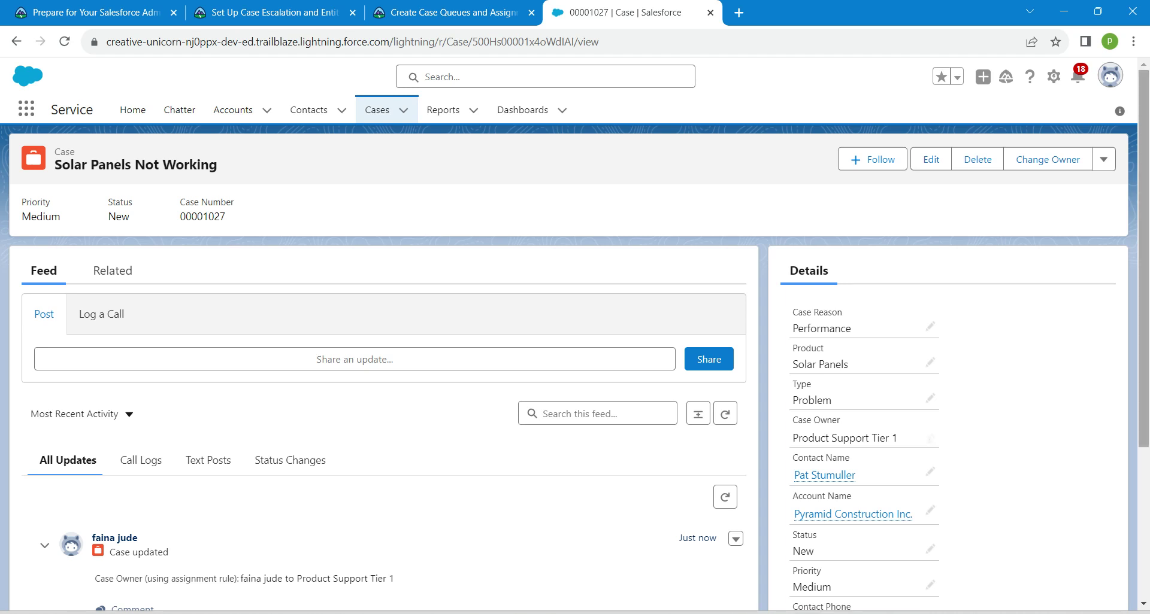
scroll(575, 359, down, 1)
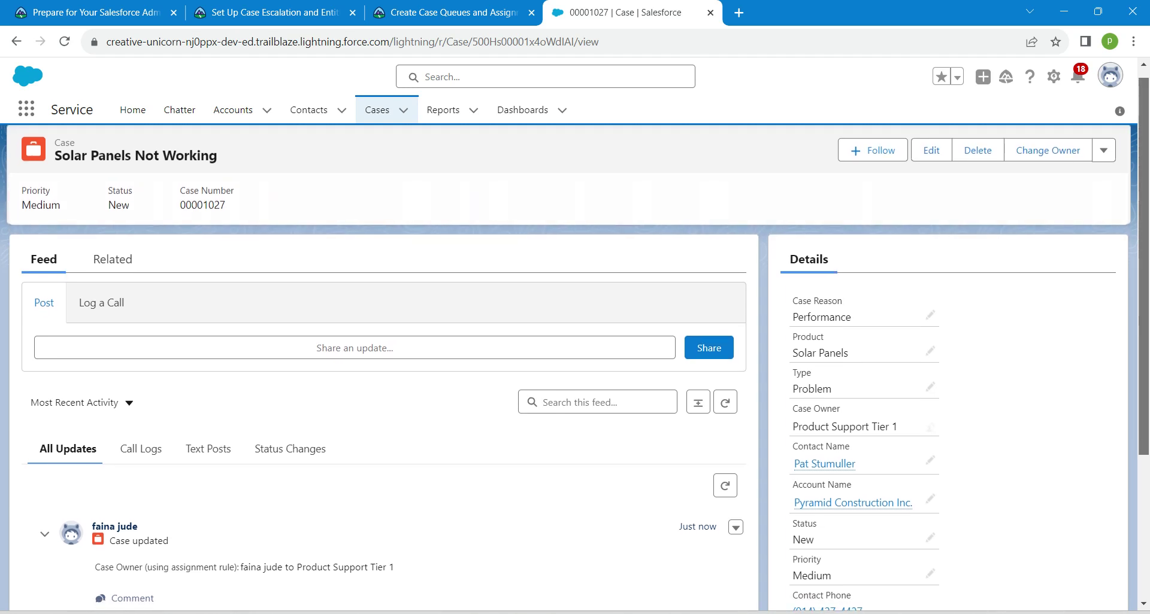
drag(898, 408, 793, 408)
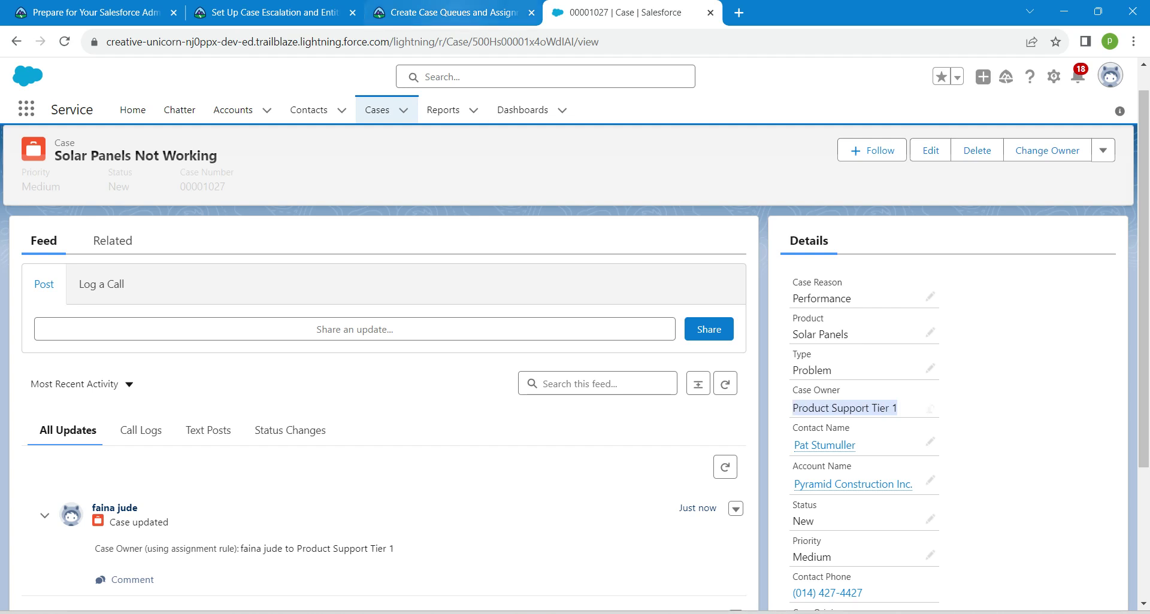
- Return to the Trailhead unit, verify the step for 100 points and read the verification feedback
click(467, 13)
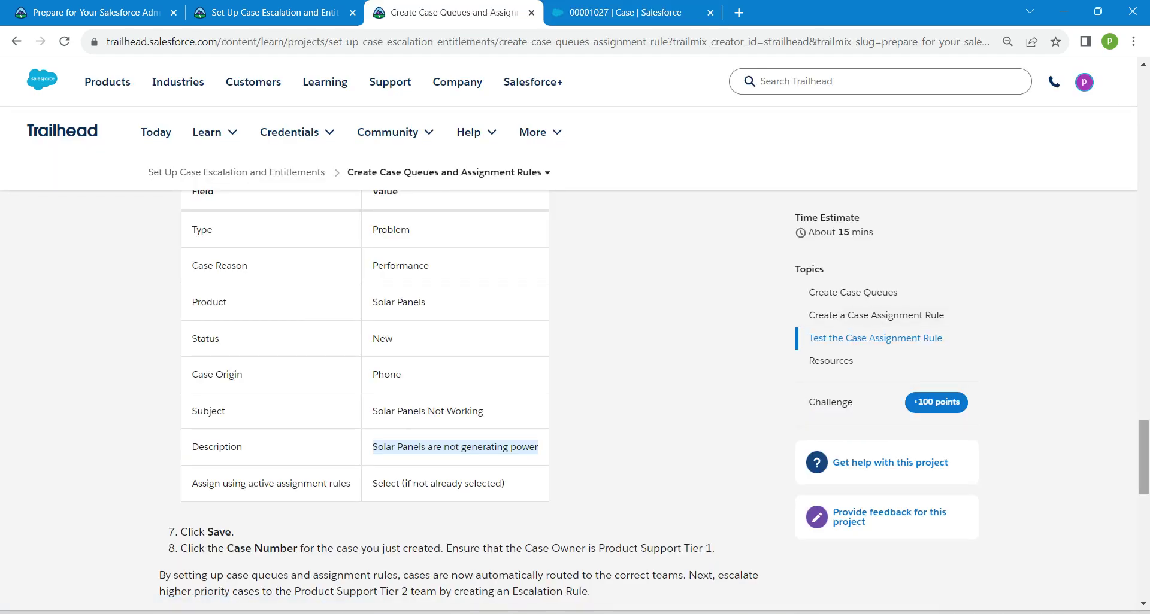
scroll(466, 359, down, 5)
scroll(466, 359, down, 2)
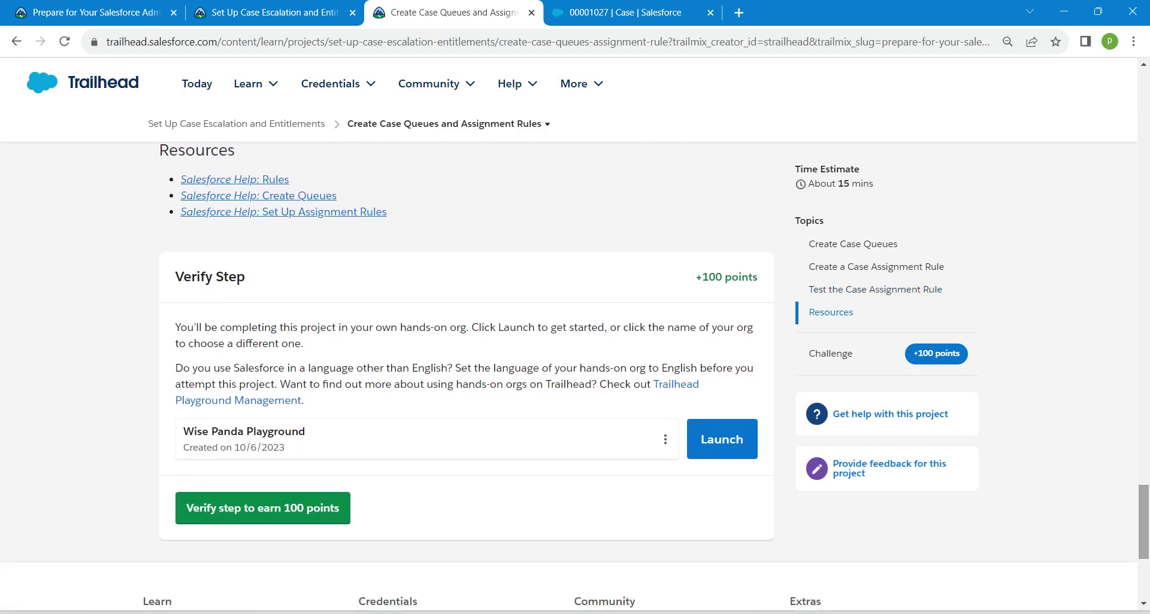
click(263, 508)
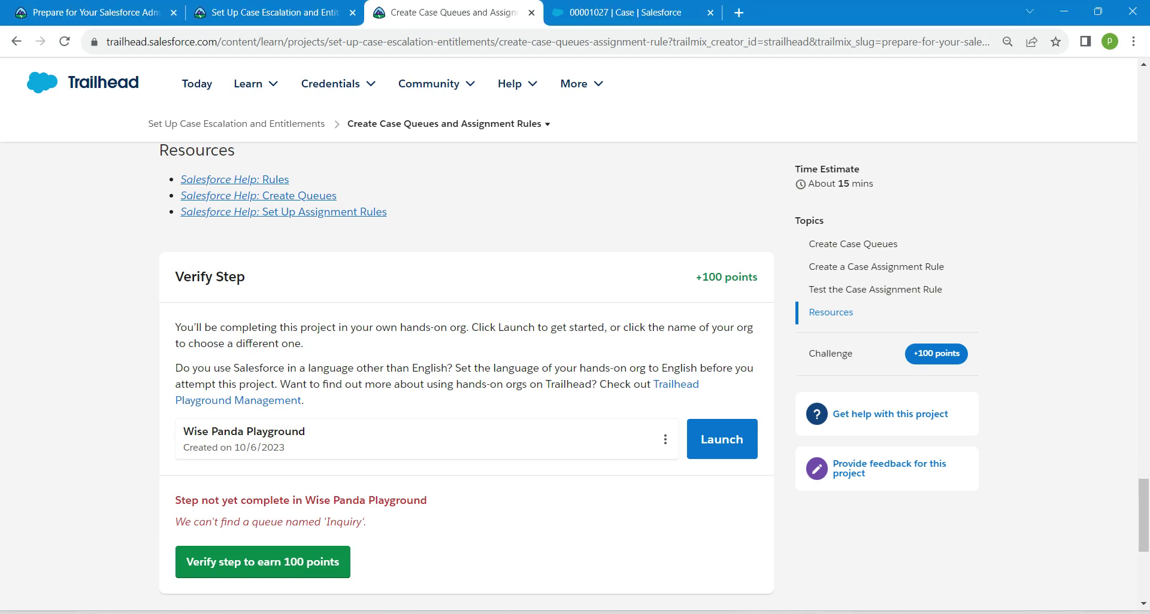
drag(366, 522, 175, 521)
- Switch back to the Salesforce org and open Service Setup
click(623, 12)
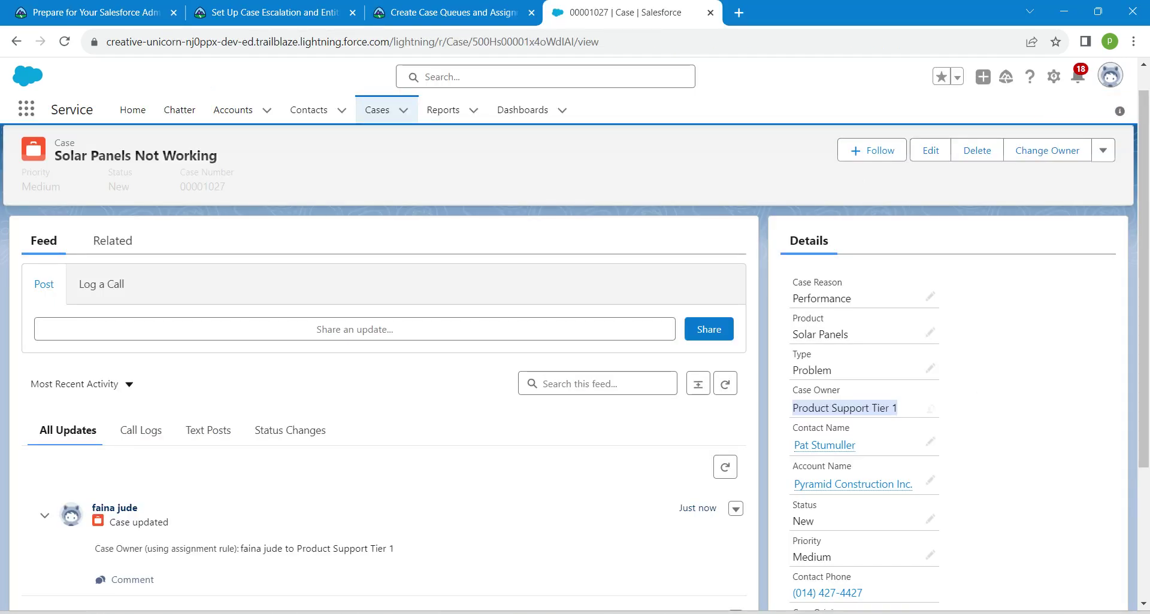
click(1054, 76)
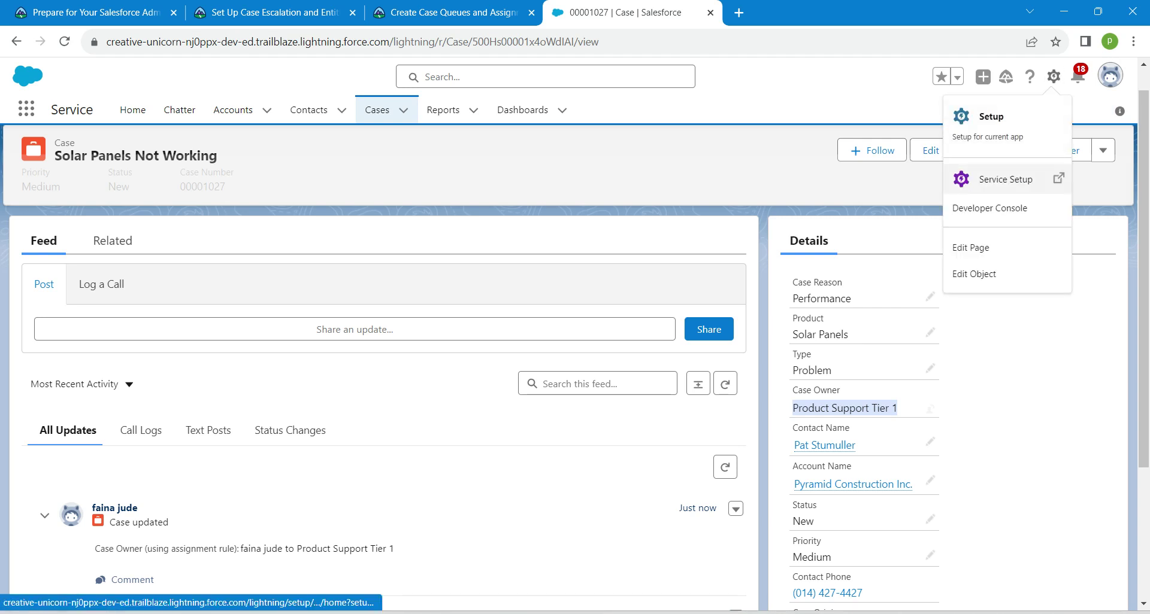
click(1005, 179)
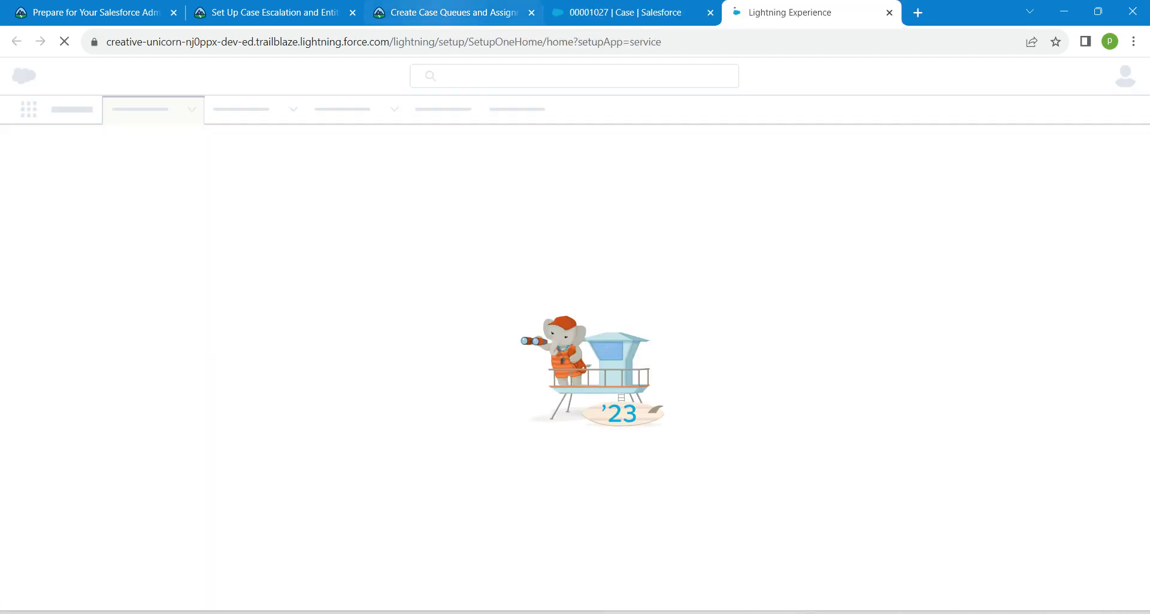
- Return to the Trailhead unit and check the missing queue's name in the verification feedback
click(456, 13)
click(435, 528)
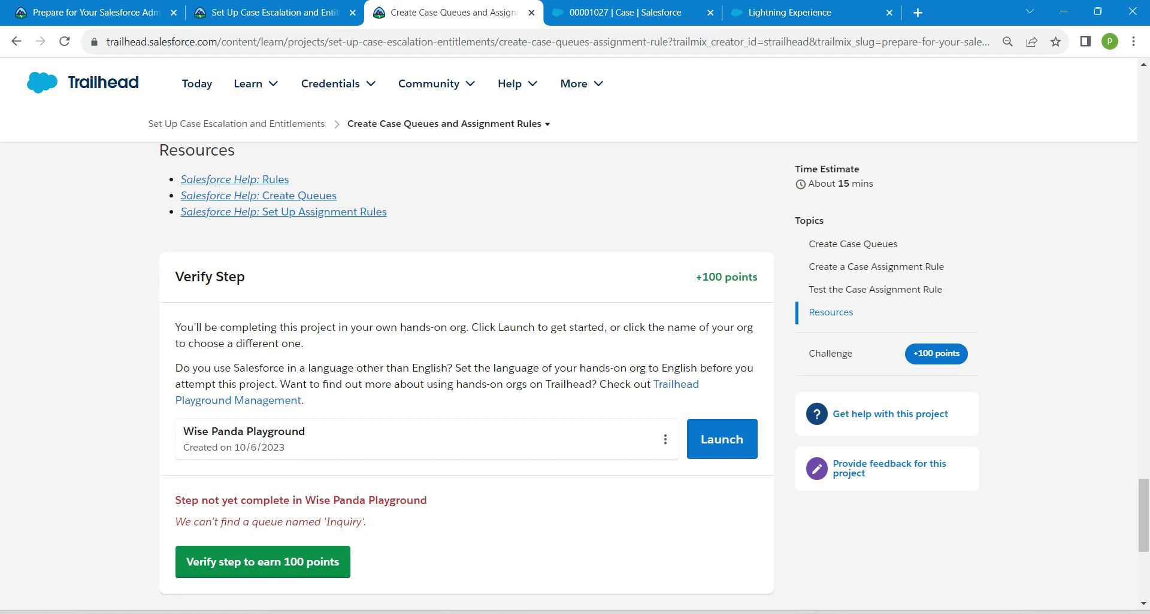
drag(327, 522, 362, 522)
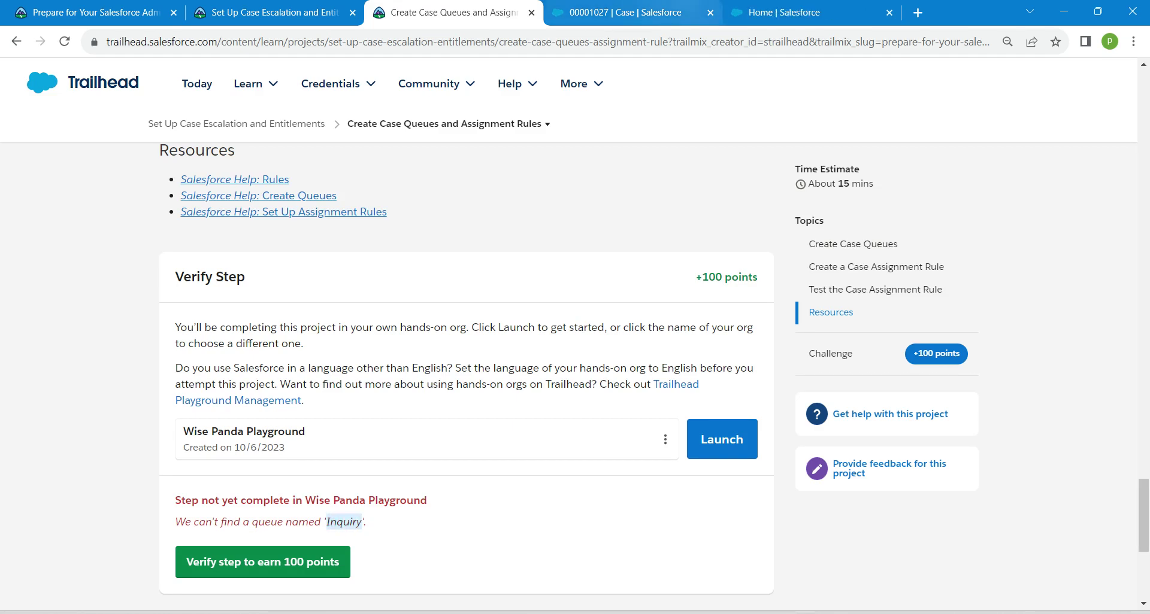
- Switch back to Service Setup in the Salesforce org, search the setup for queue and open the Queues page
click(778, 12)
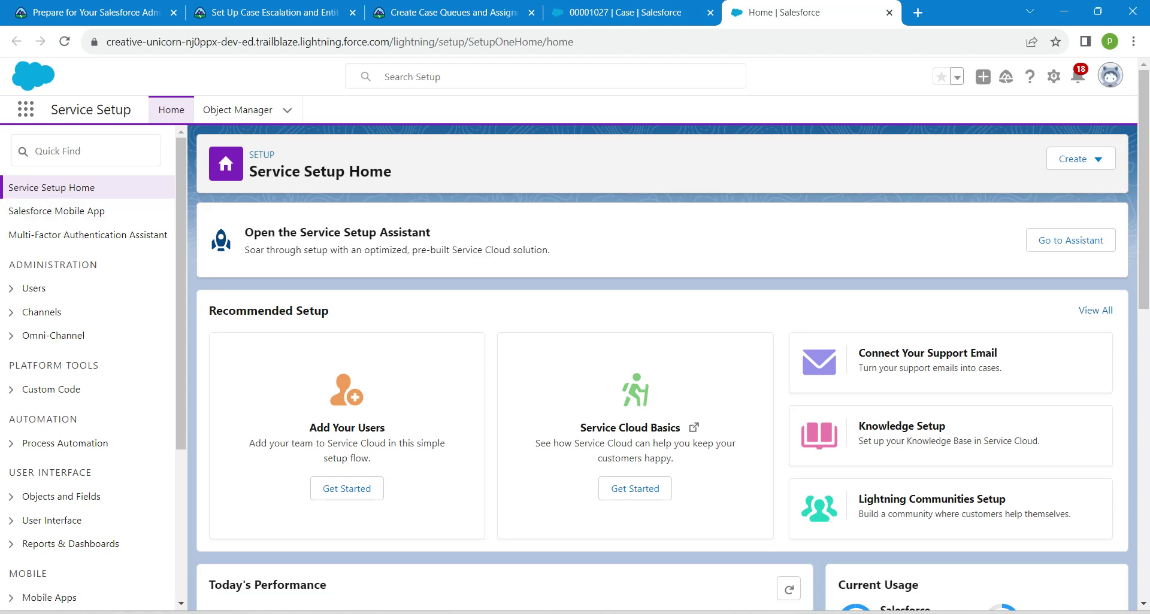
click(85, 151)
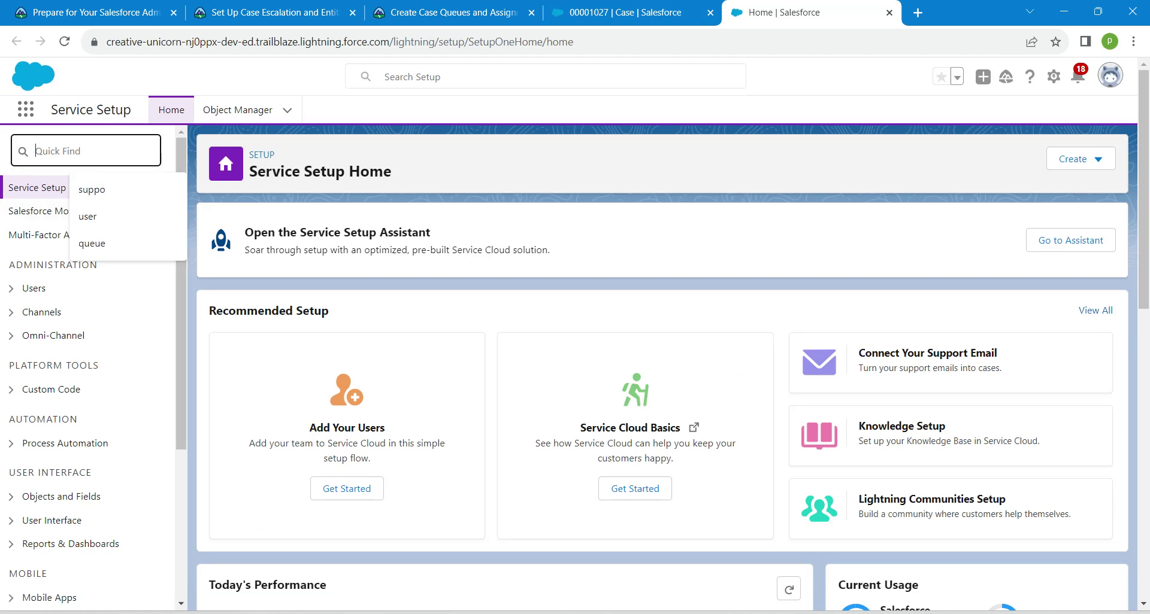
click(92, 243)
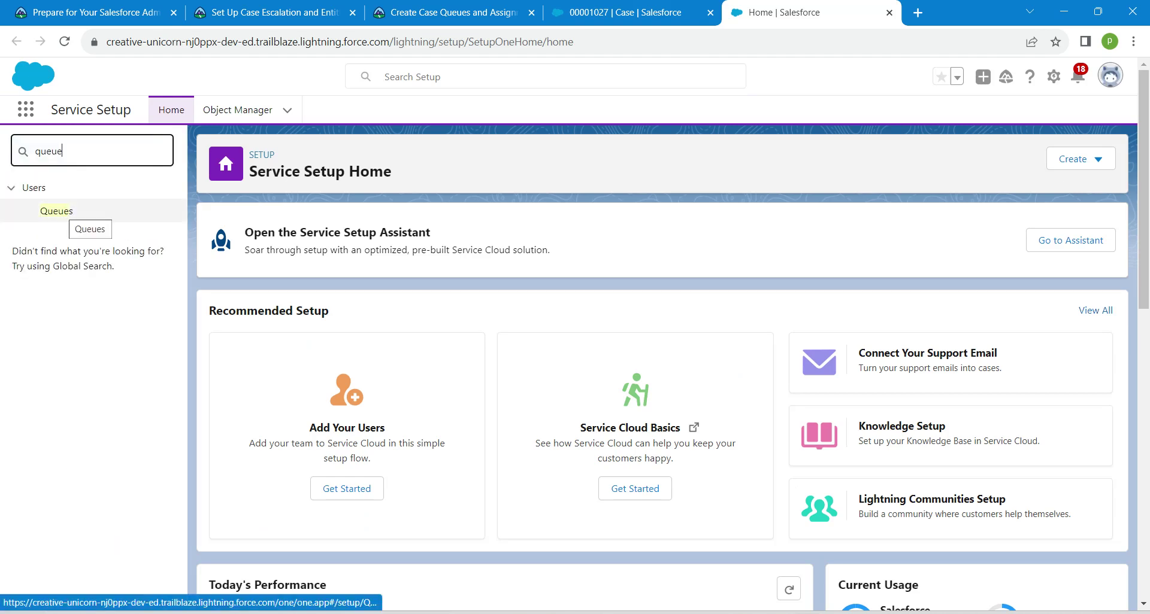
click(56, 211)
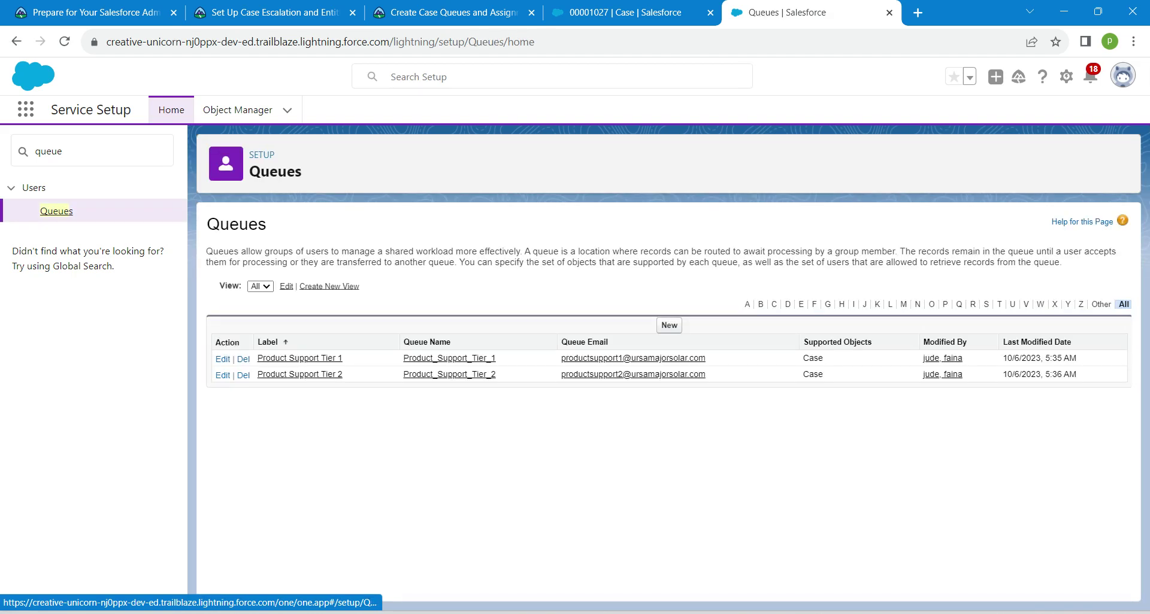
- Start a new queue with Inquiry as both label and queue name, and try to save it
click(668, 326)
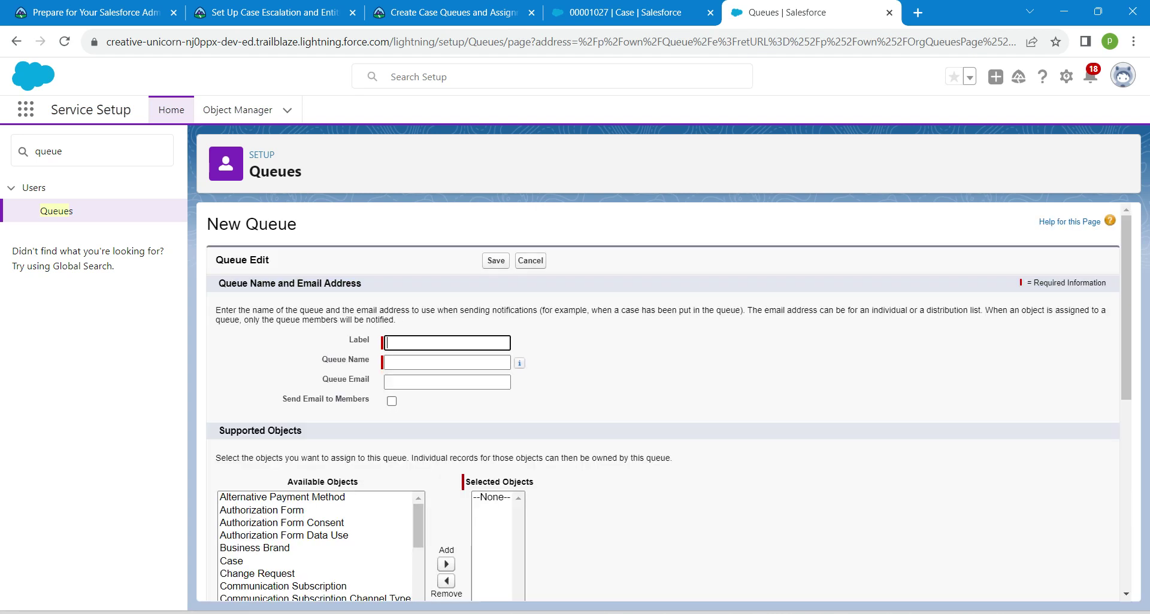
text(Inquiry)
key(Tab)
key(Tab)
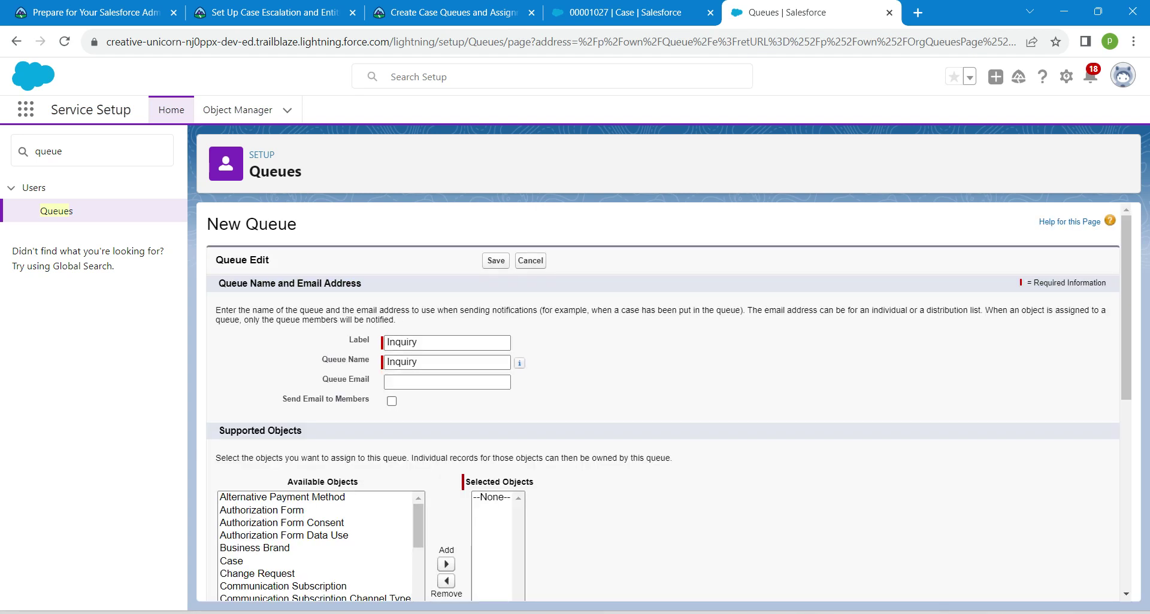
click(496, 260)
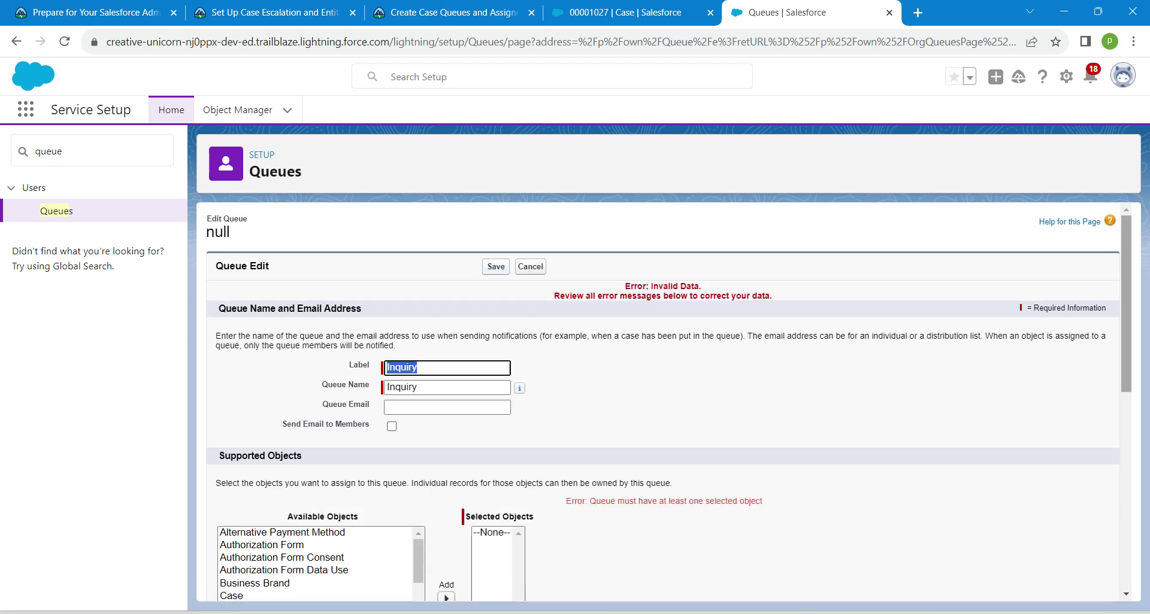
- Add Case as the supported object of the Inquiry queue and save the queue
scroll(663, 404, down, 4)
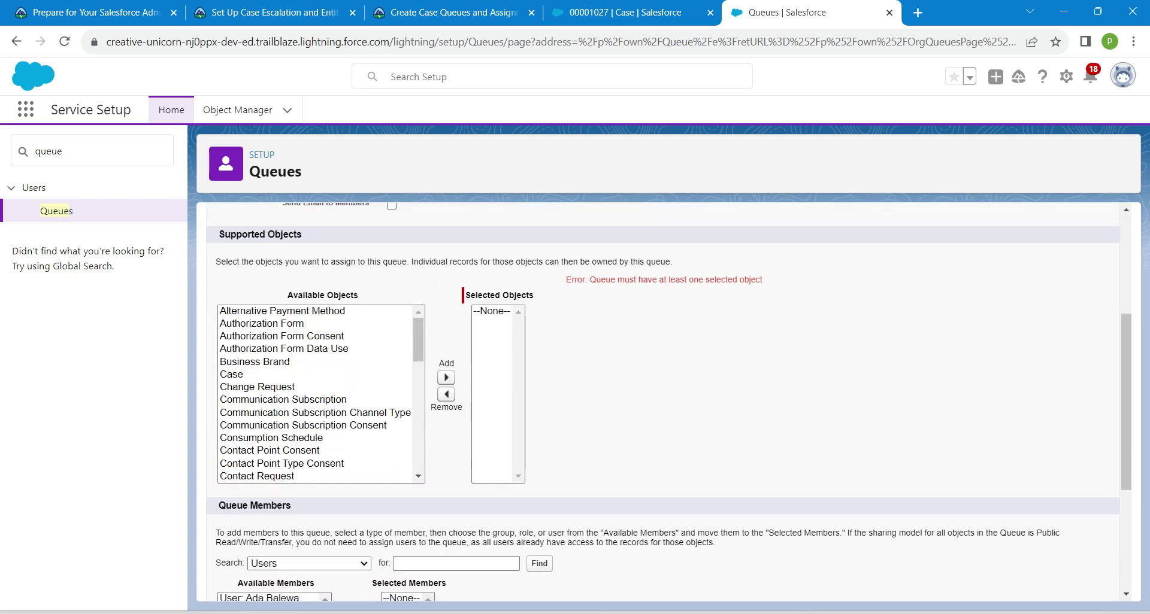
click(232, 375)
click(446, 377)
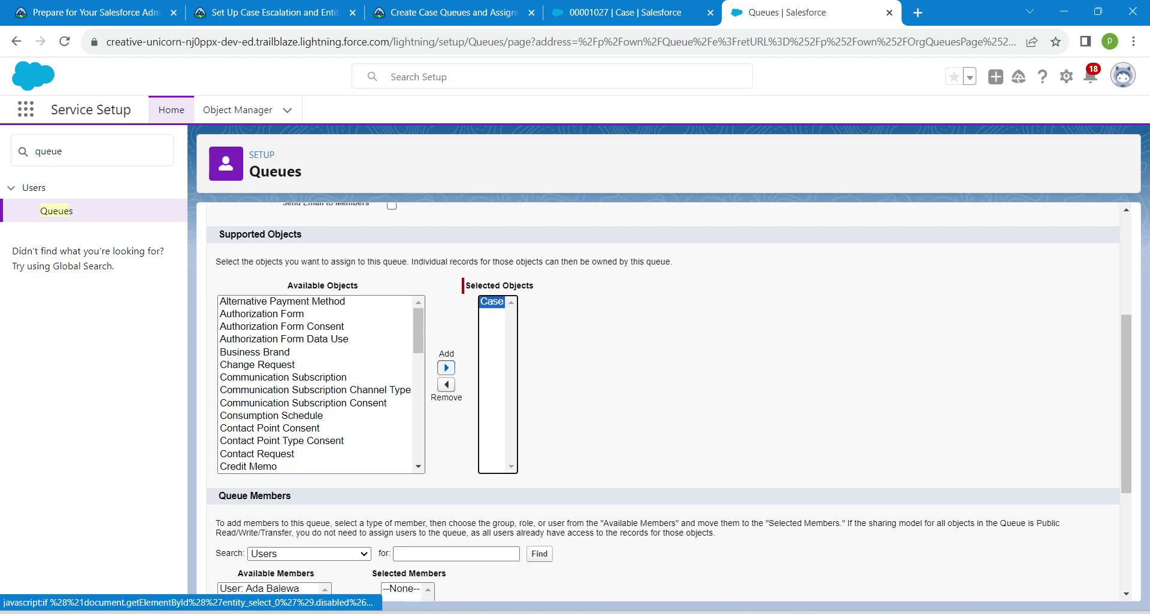
scroll(446, 377, down, 4)
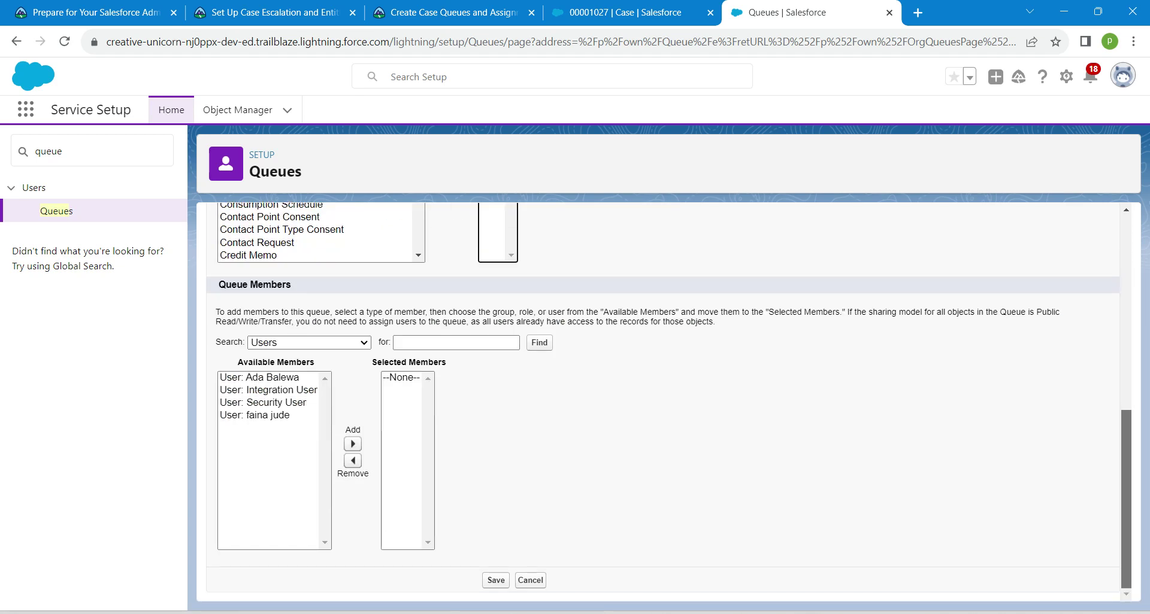
click(496, 580)
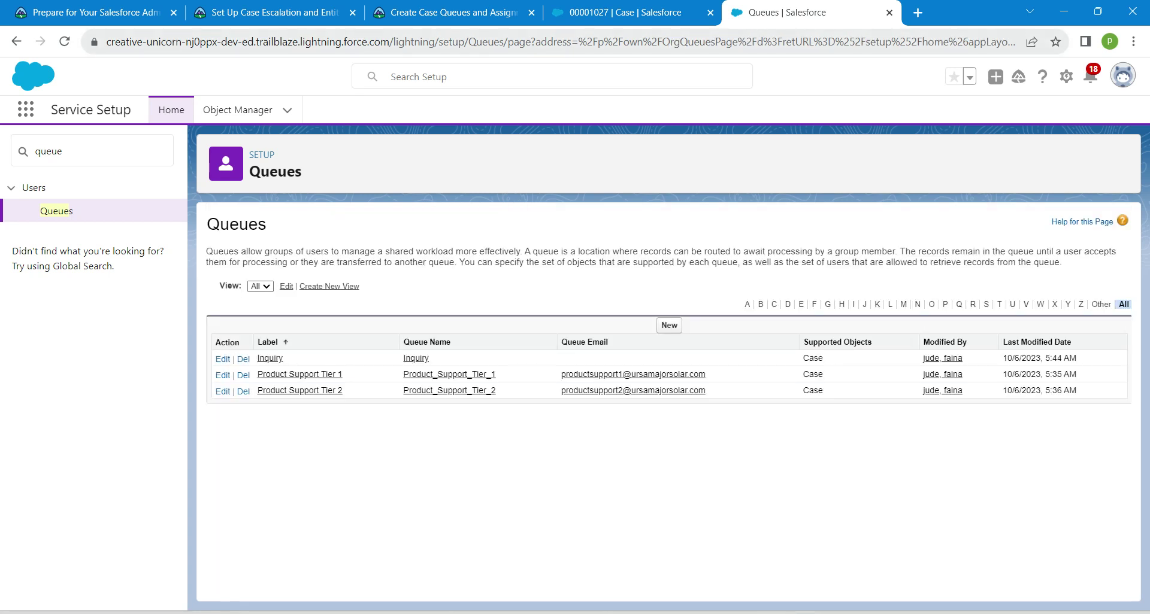
- Return to the Trailhead unit, verify the step again and read the feedback on the Inquiry queue
click(453, 12)
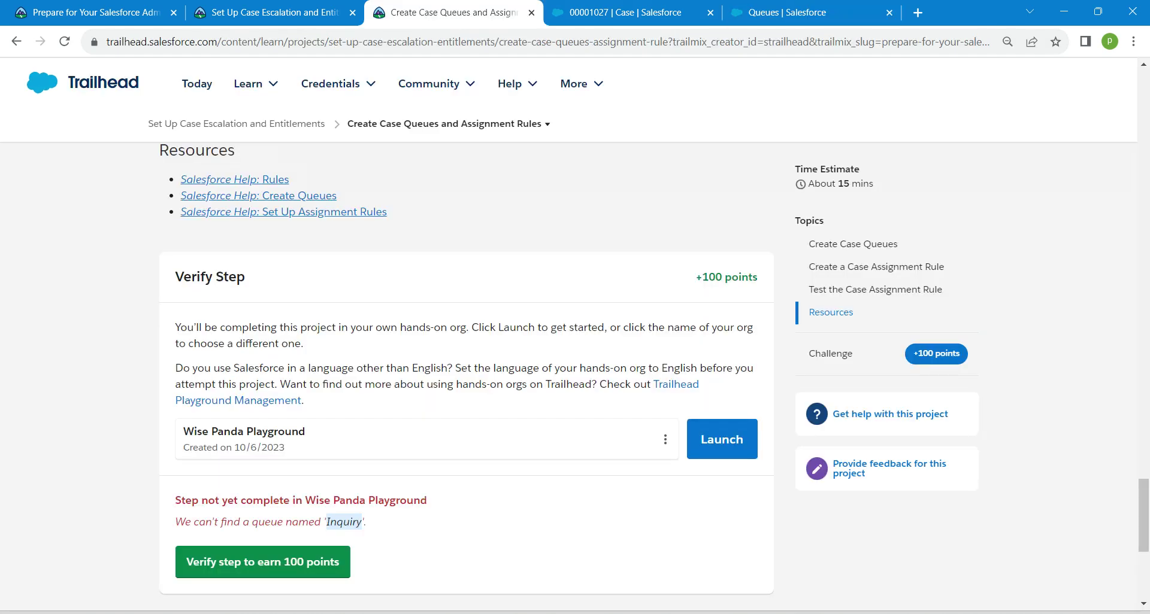
click(264, 562)
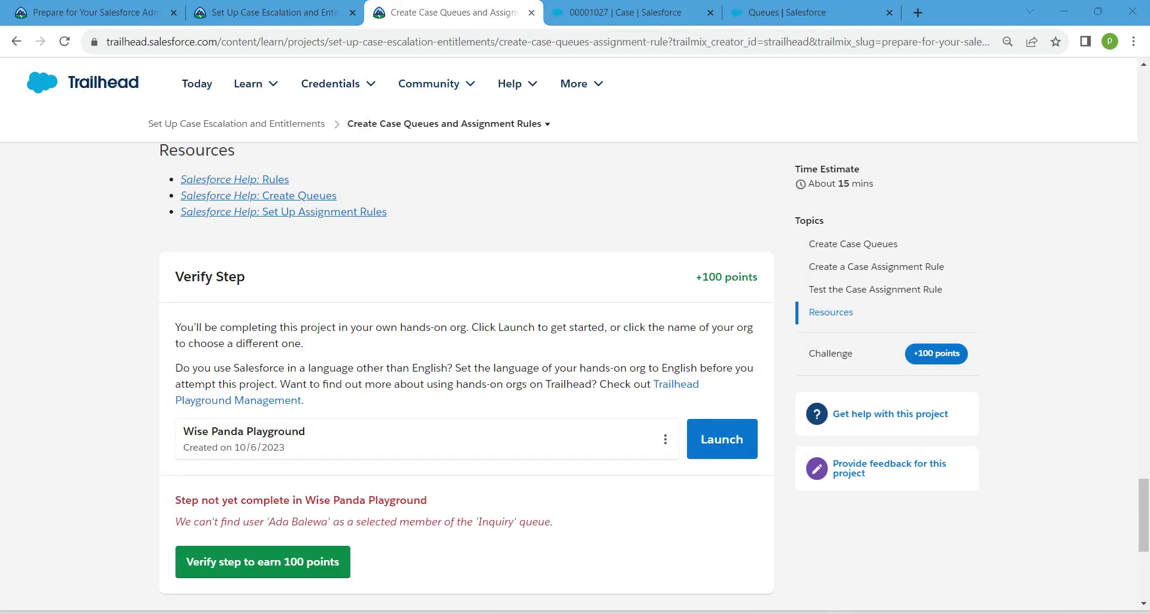
drag(555, 522, 175, 522)
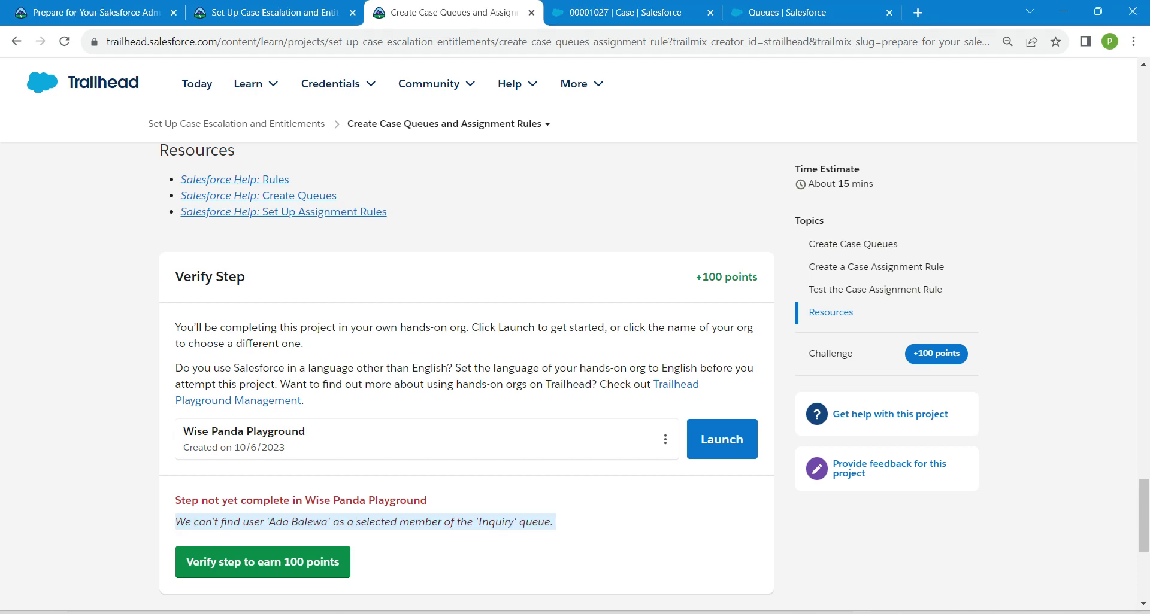
- Edit the Inquiry queue in the Salesforce org, add the user named in the Trailhead feedback as a selected member, and save
click(784, 12)
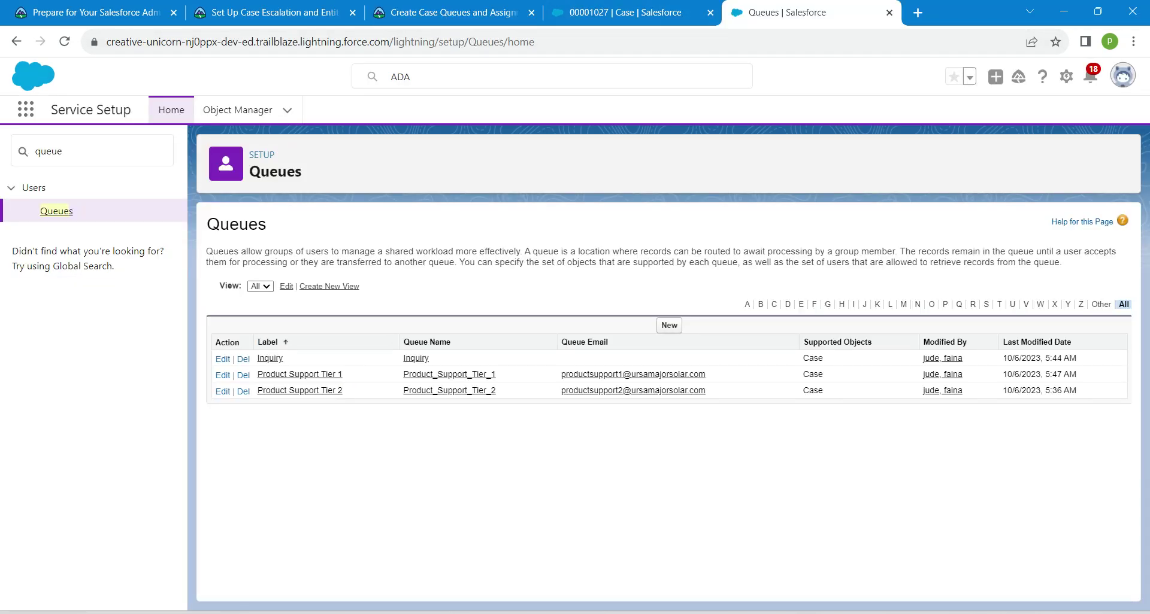
click(222, 359)
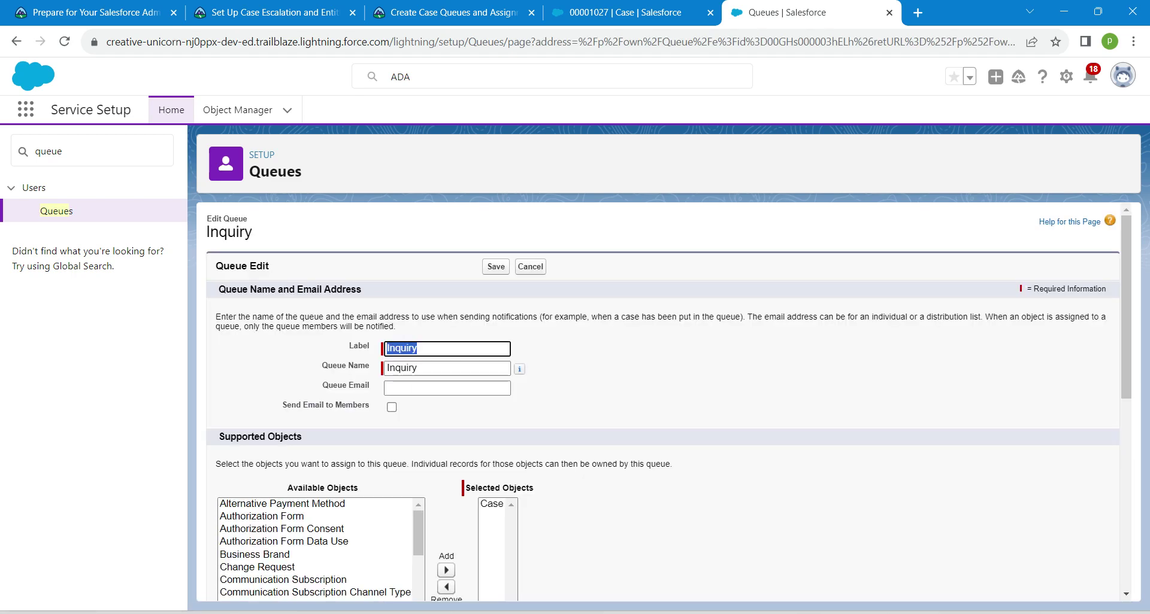
scroll(669, 403, down, 6)
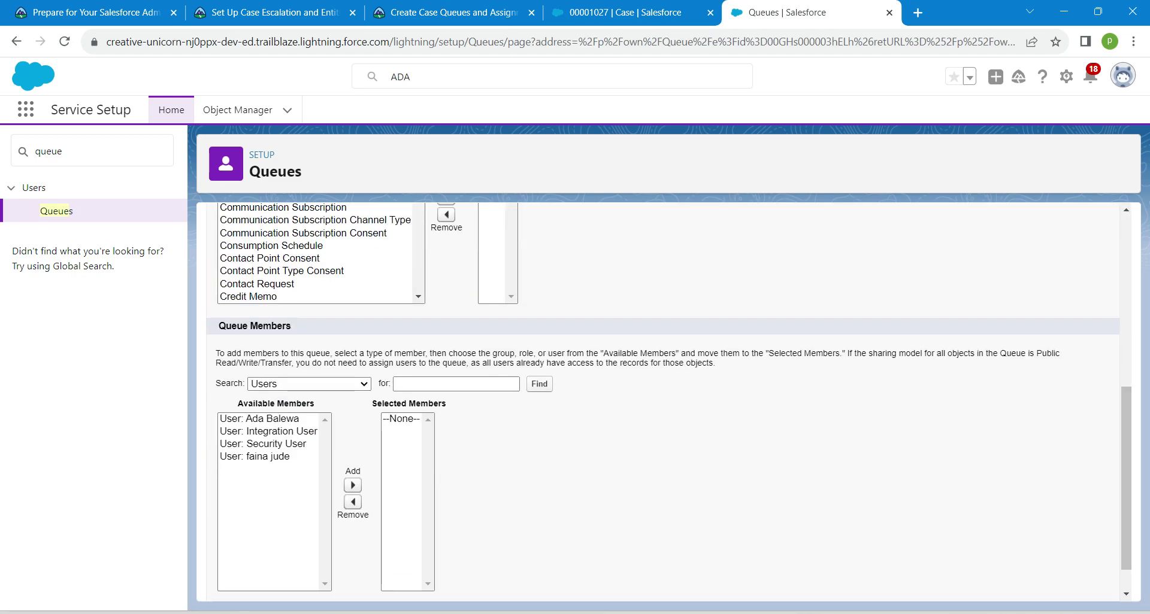
click(260, 419)
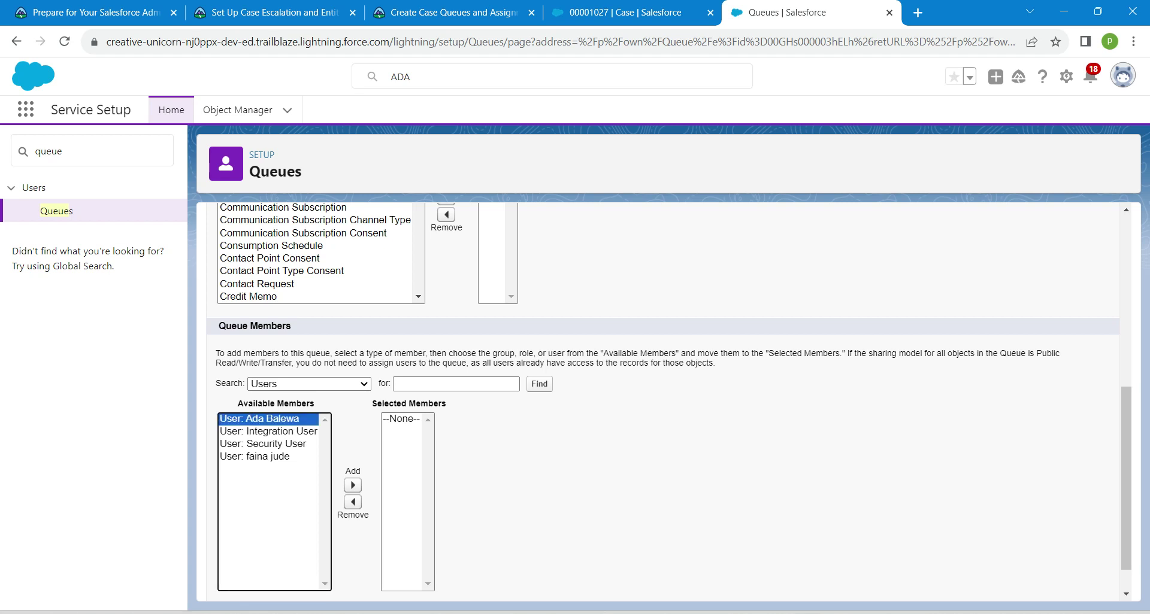
click(352, 485)
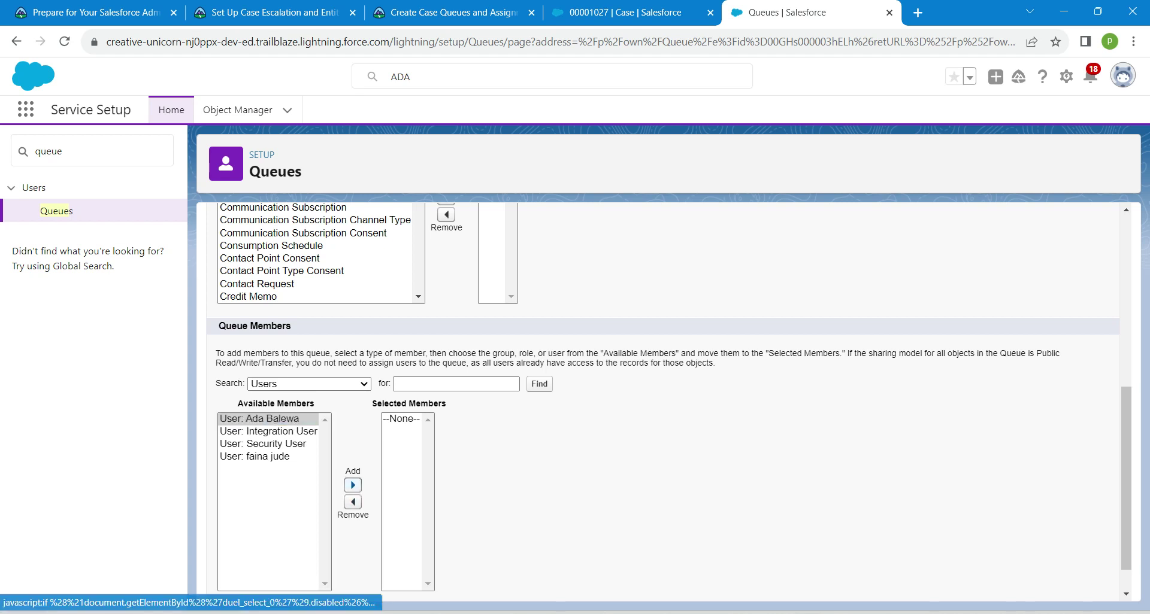
click(353, 485)
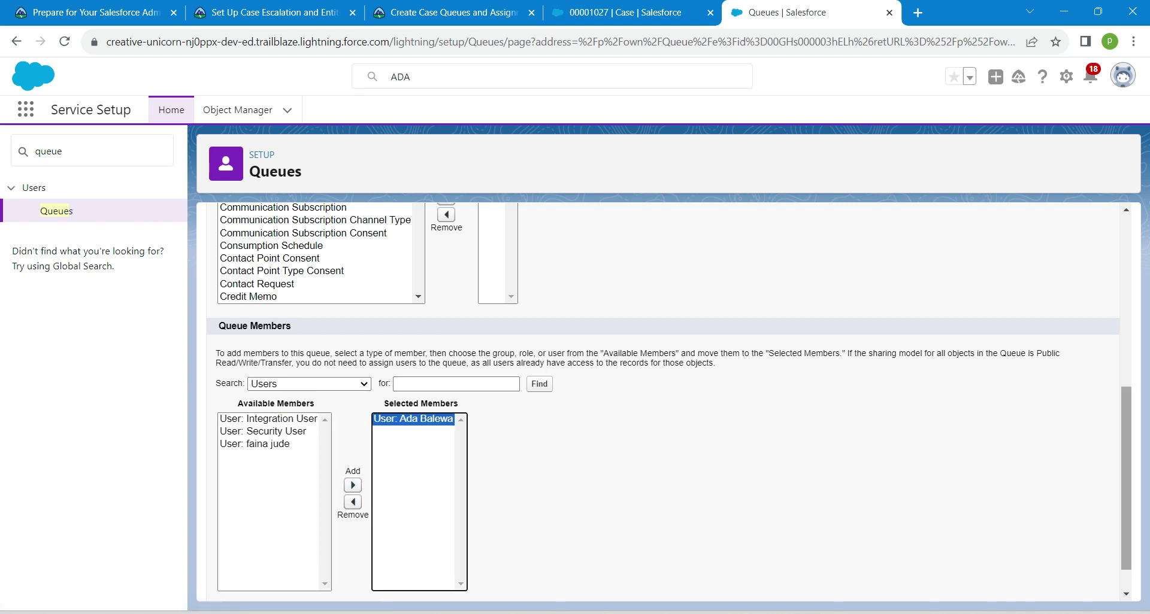
scroll(1126, 479, down, 1)
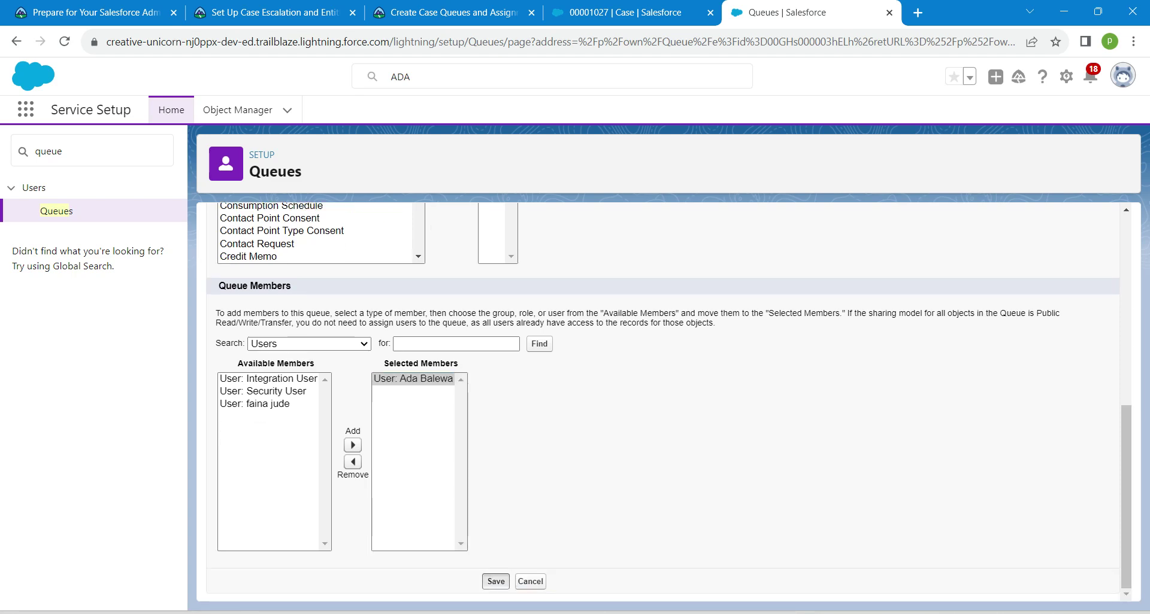
click(496, 581)
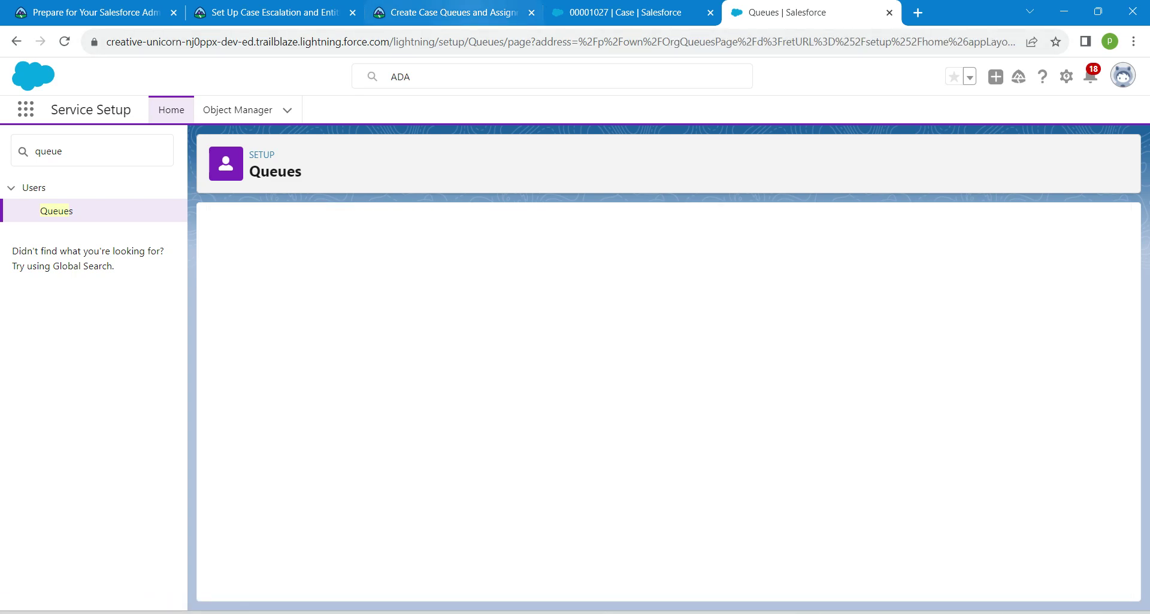
- Verify the Trailhead step again for 100 points and reload the Set Up Case Escalation and Entitlements project page
click(446, 12)
click(263, 562)
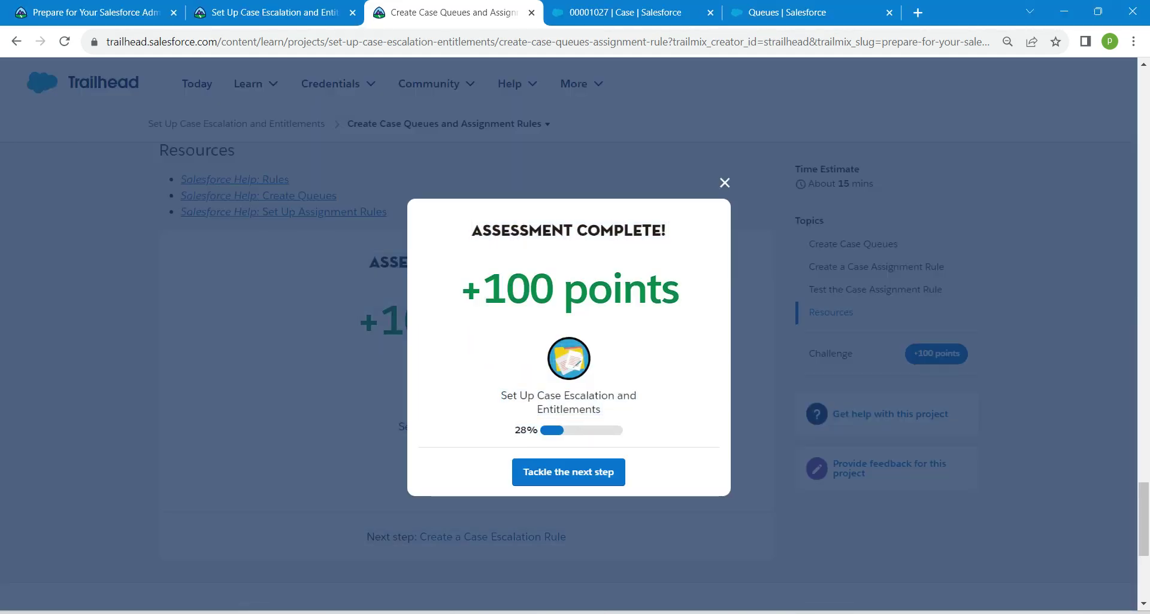
click(273, 12)
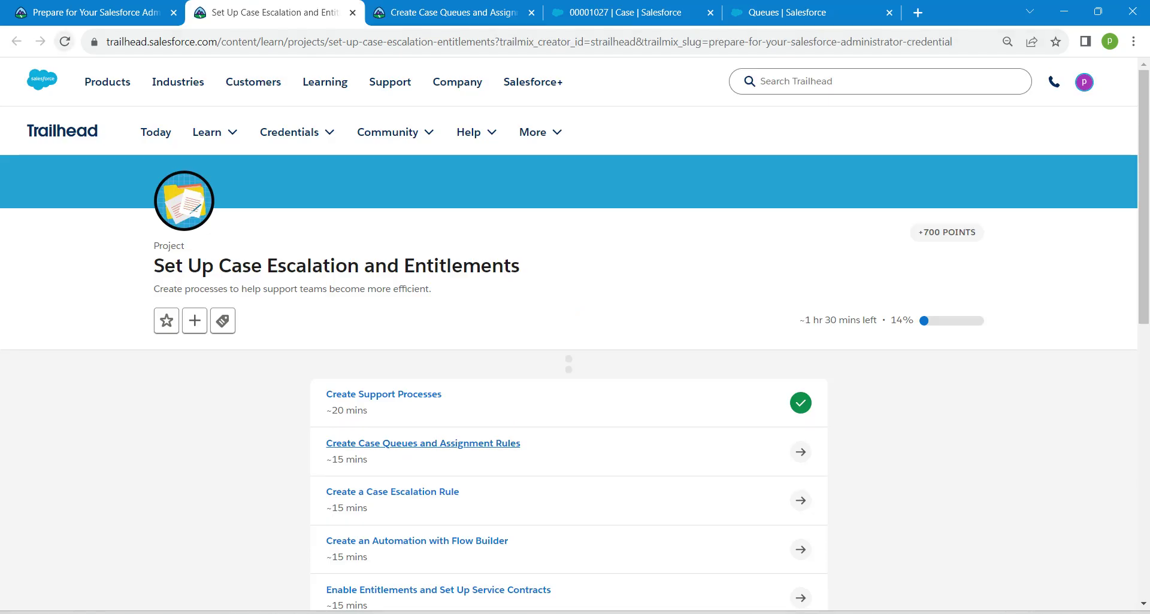
click(64, 42)
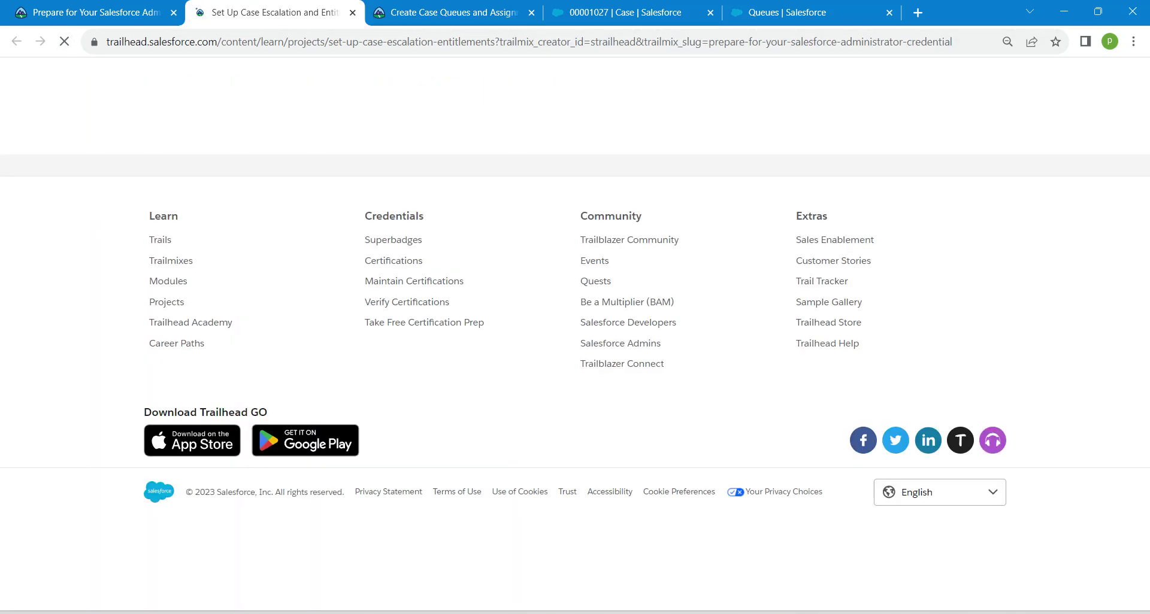